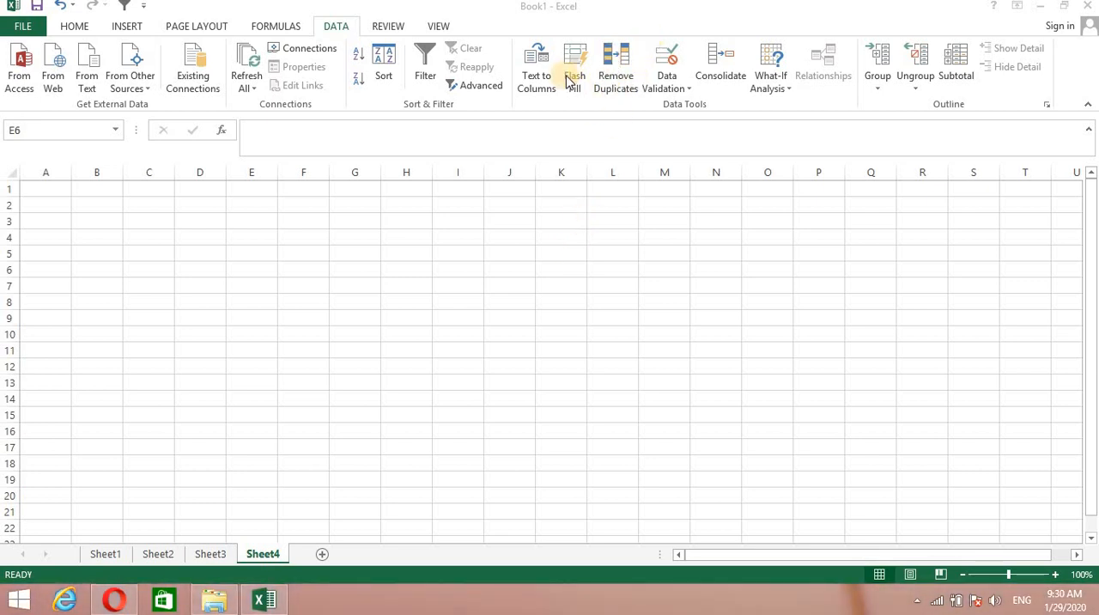
Fill D4:D15 with the weekday series starting from Monday and auto-fit the width of column D.
left_click(205, 237)
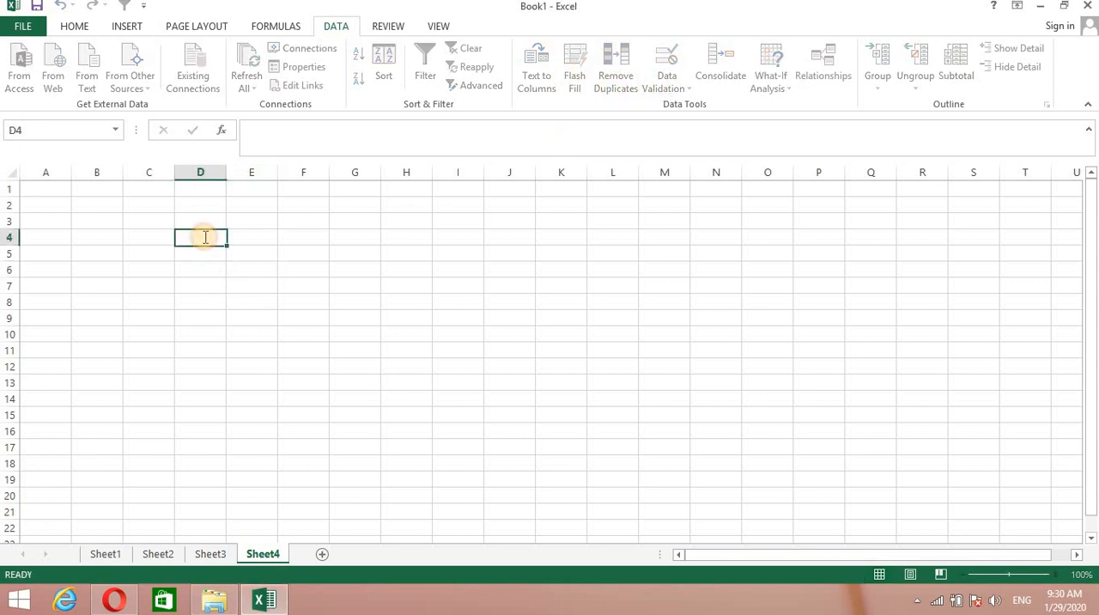
double_click(205, 237)
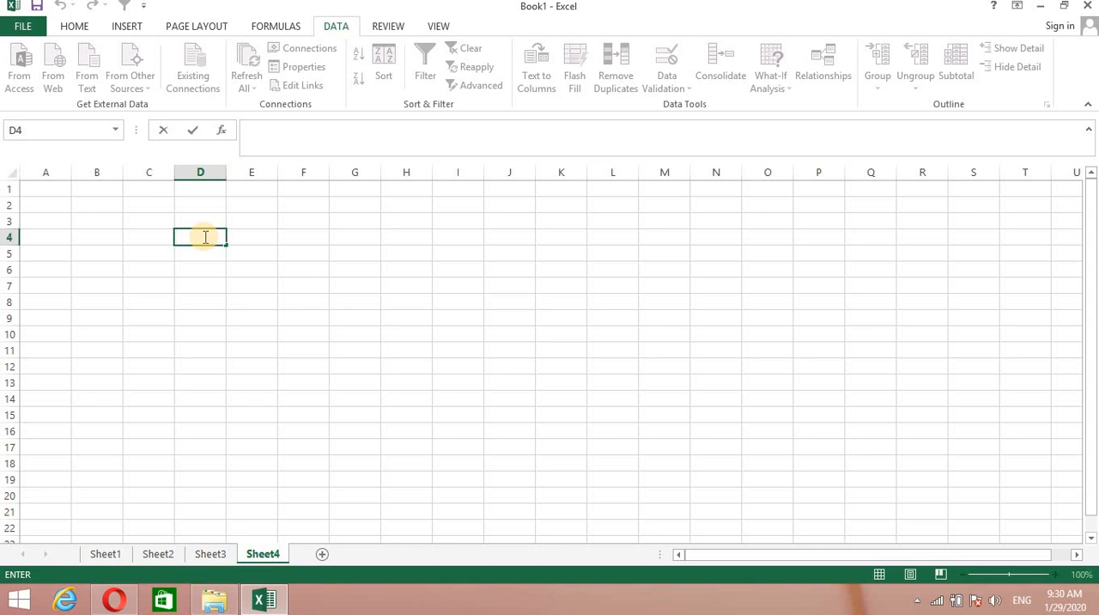
type("Monday")
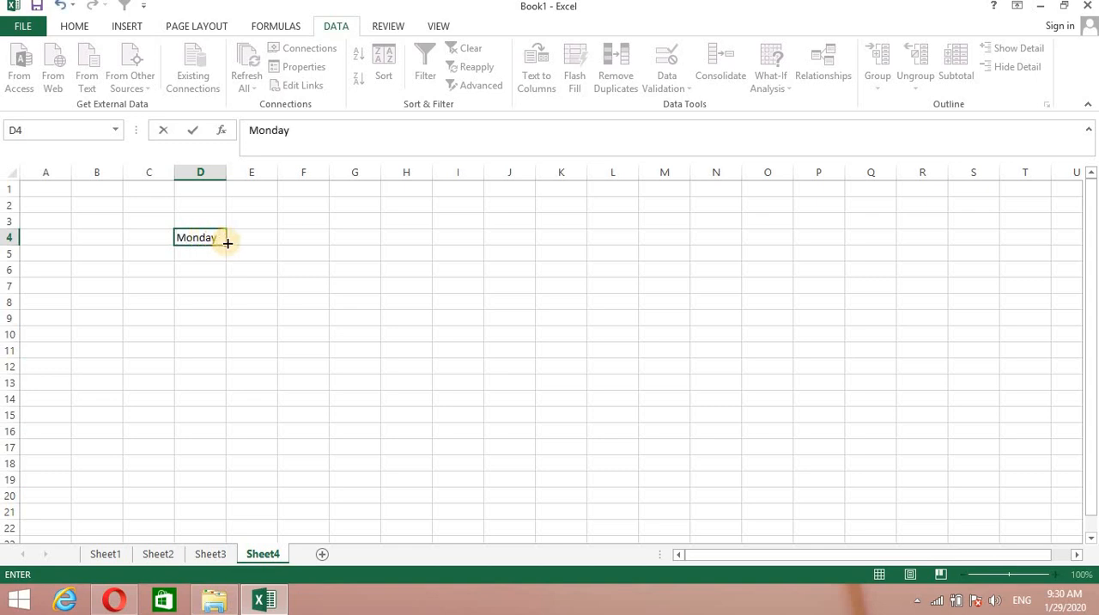
left_click_drag(227, 243, 224, 429)
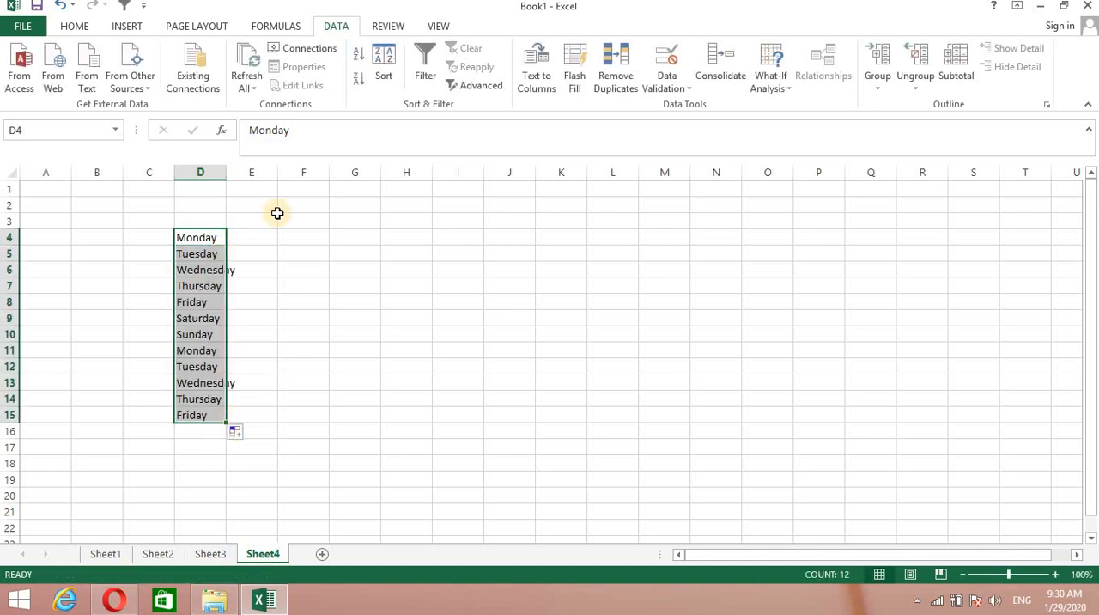
double_click(227, 175)
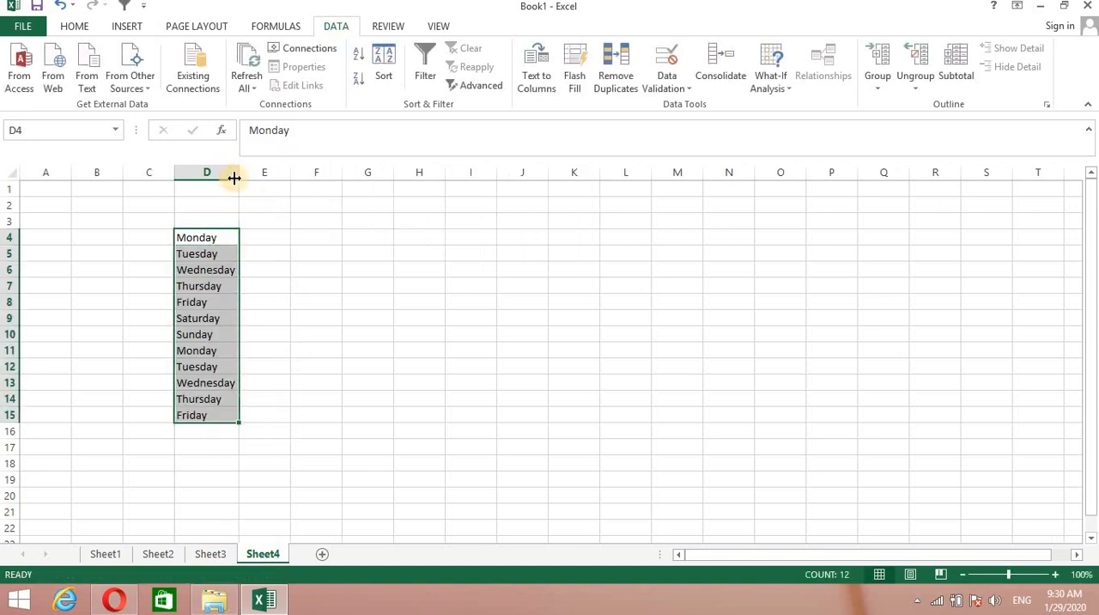
Enter M in E4 and Flash Fill the one-letter weekday initials down column E from E5.
double_click(279, 237)
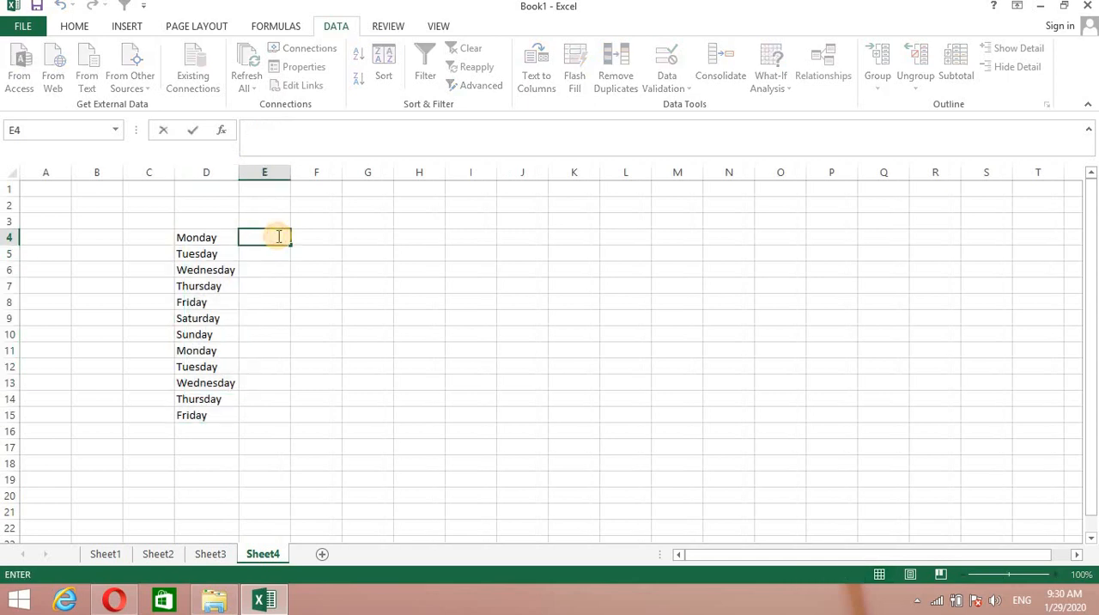
type("M")
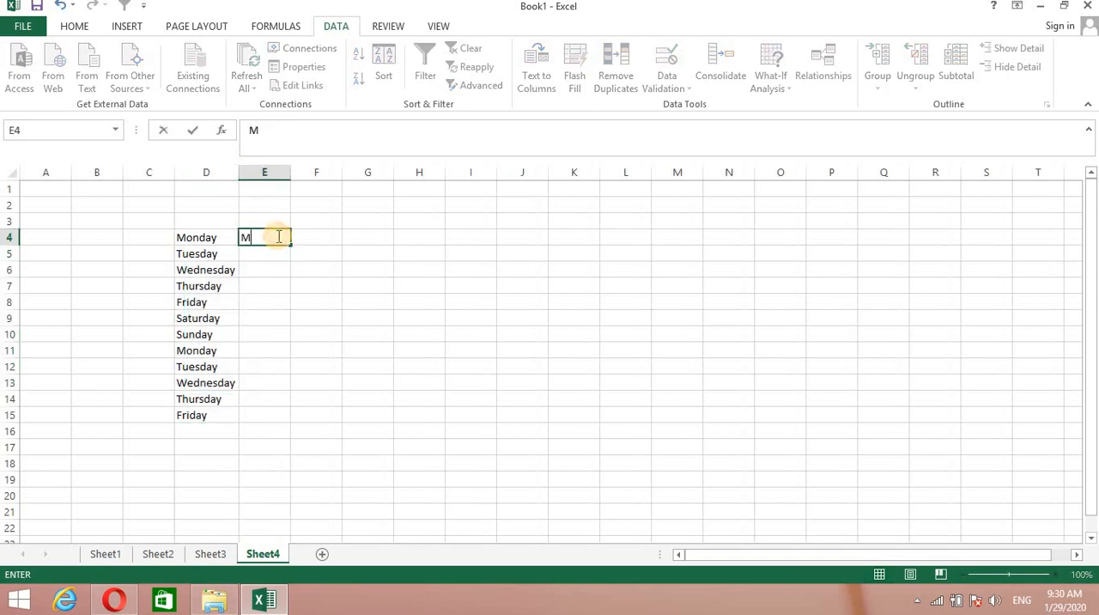
left_click(223, 237)
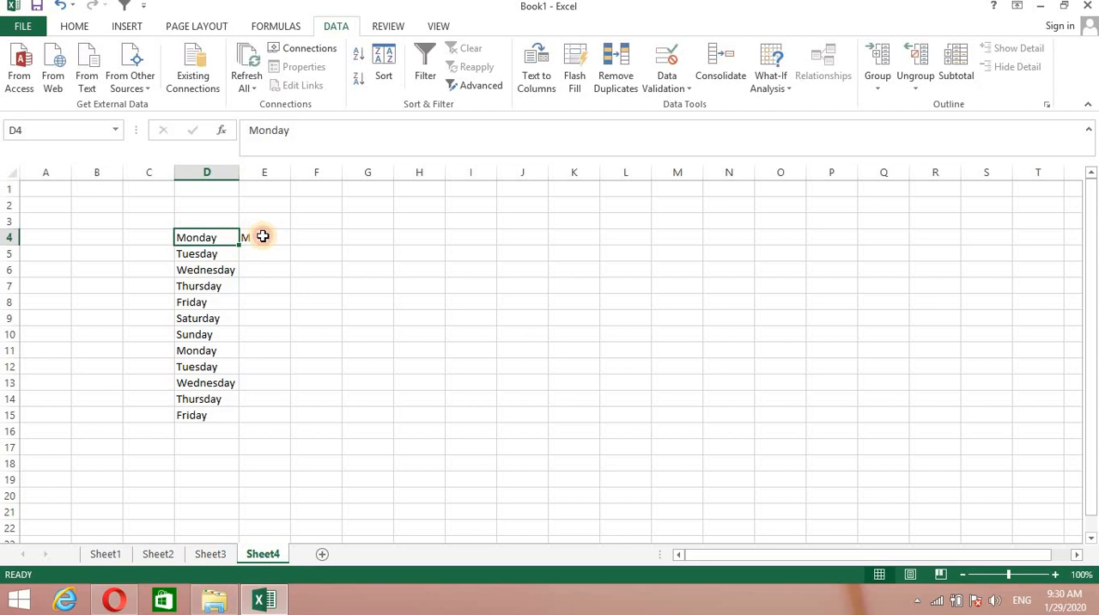
left_click(263, 236)
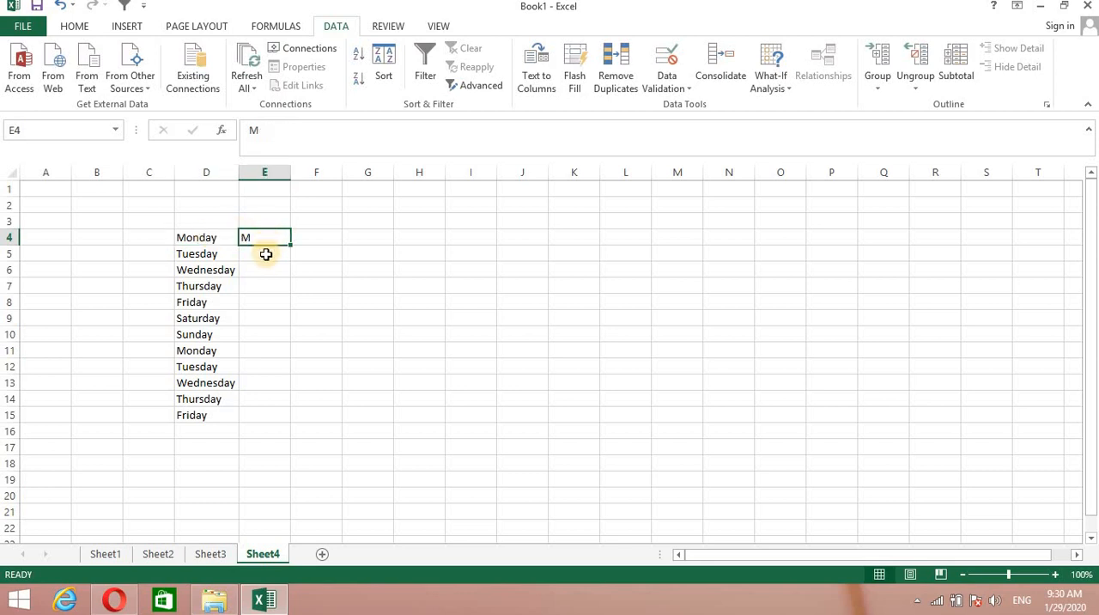
left_click(266, 252)
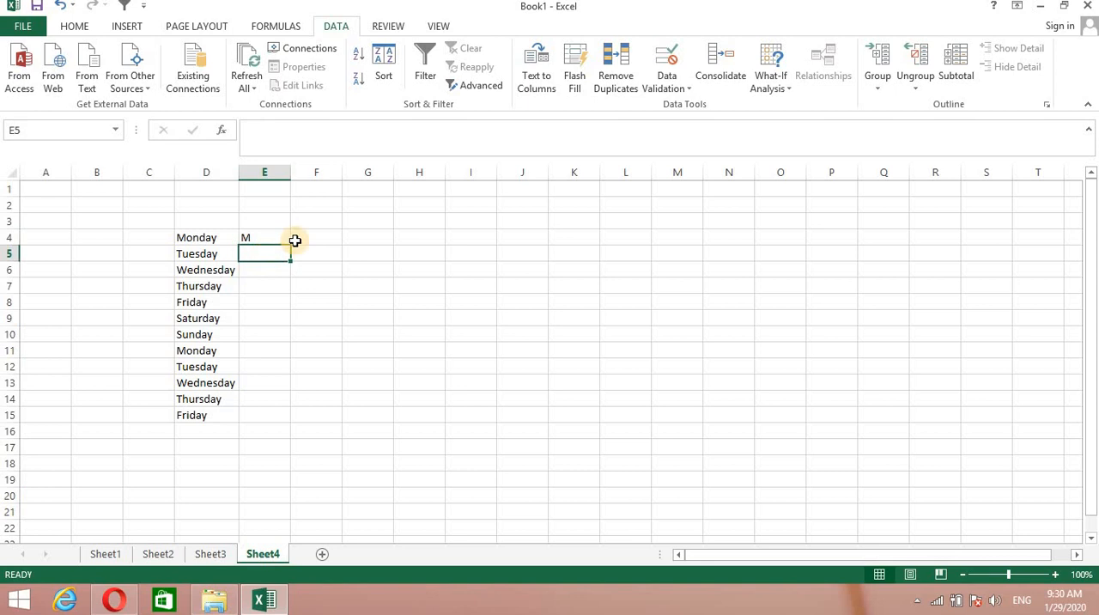
left_click(575, 78)
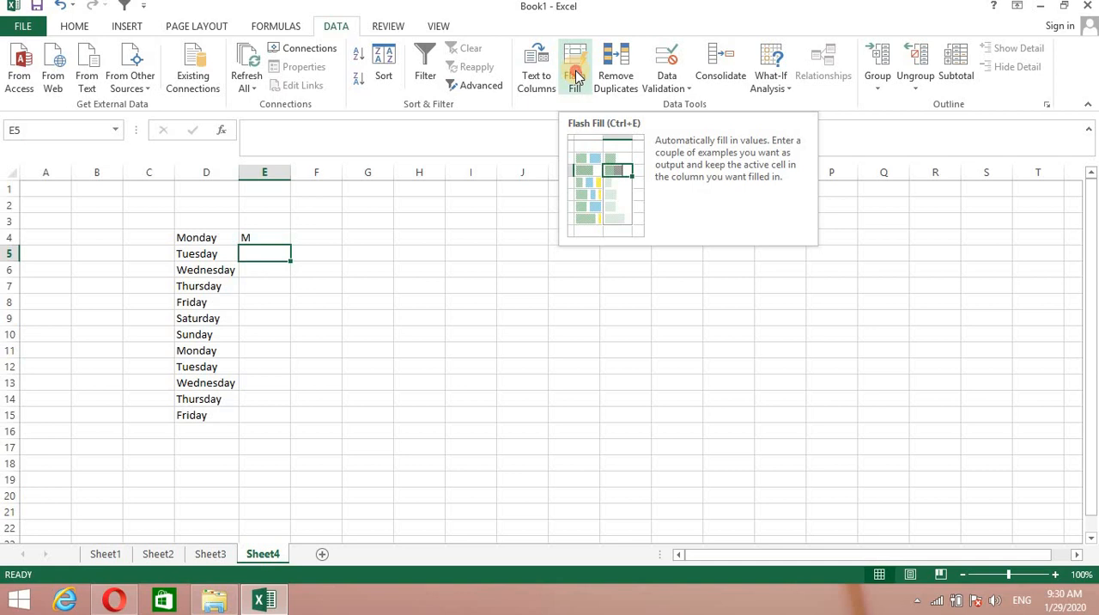
left_click(395, 365)
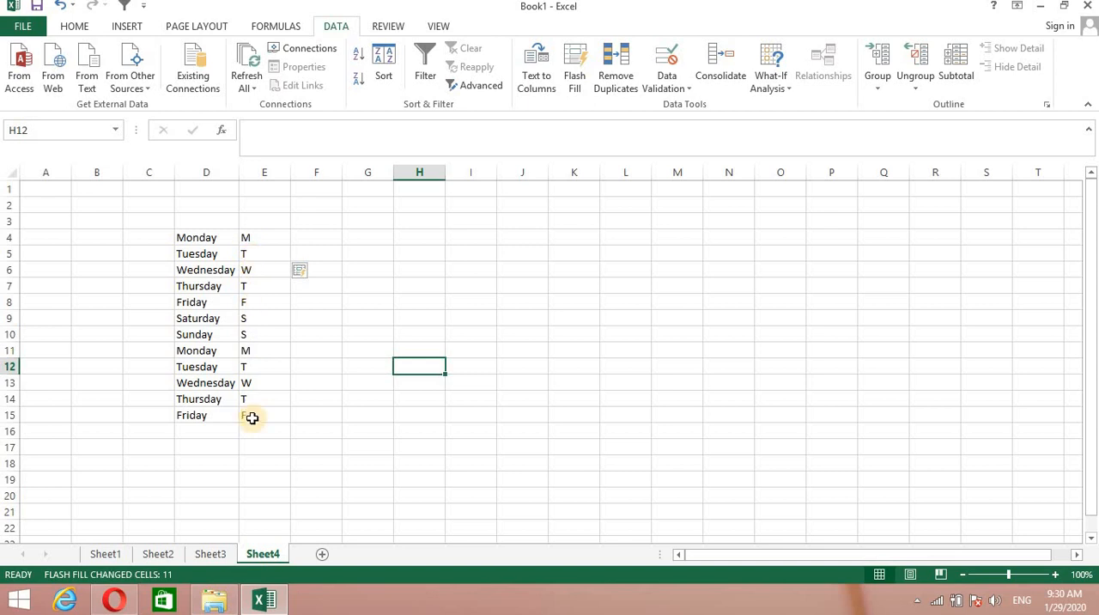
Enter Mo in F4 and Flash Fill the two-letter weekday abbreviations down column F from F5.
left_click(330, 233)
type("M")
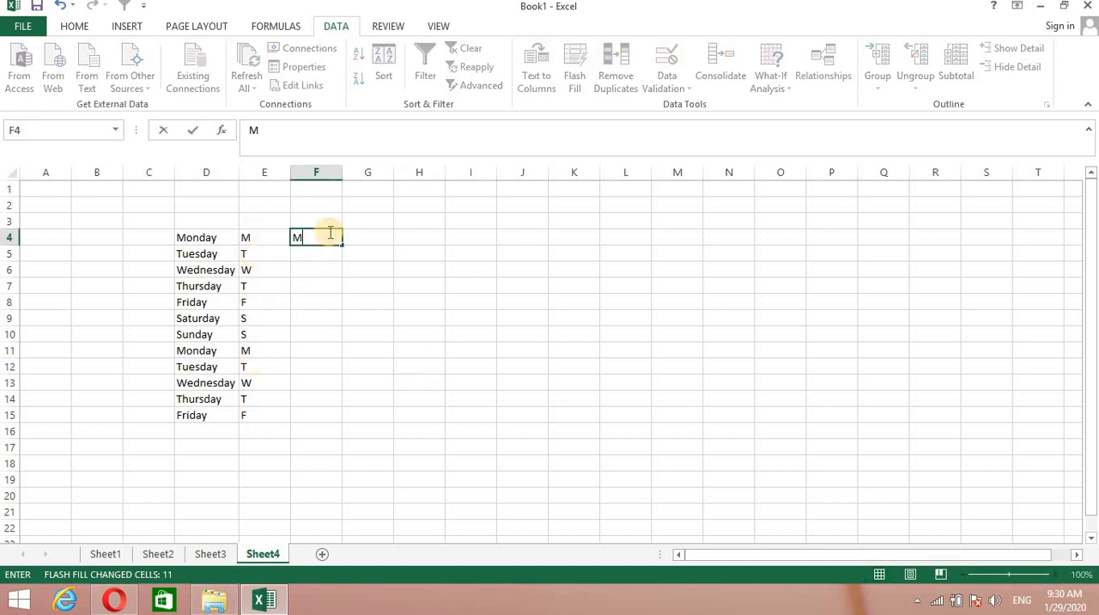
type("o")
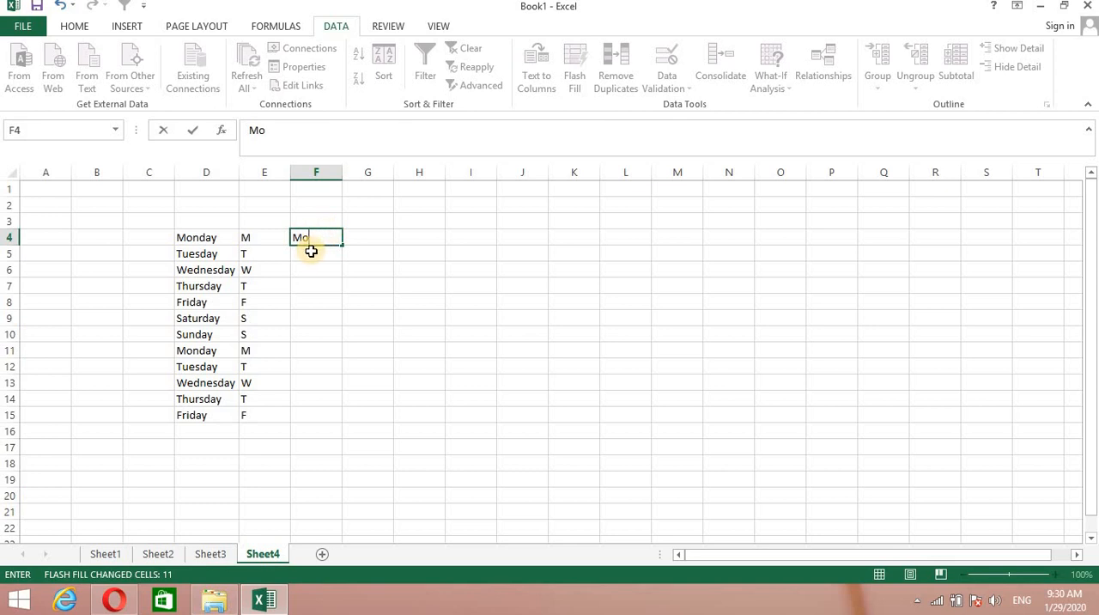
key("Return")
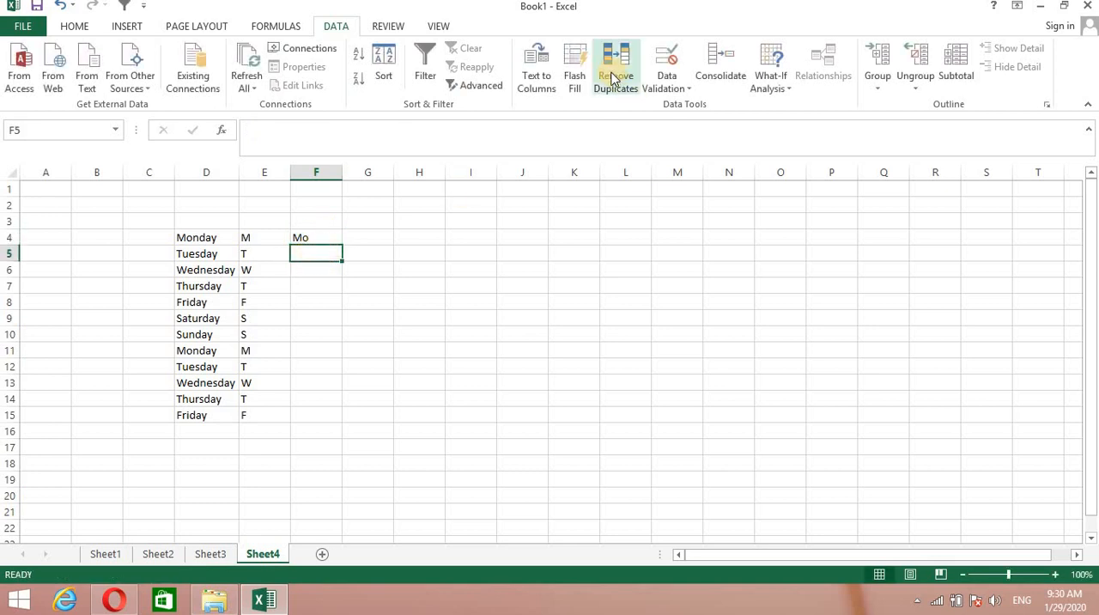
left_click(580, 69)
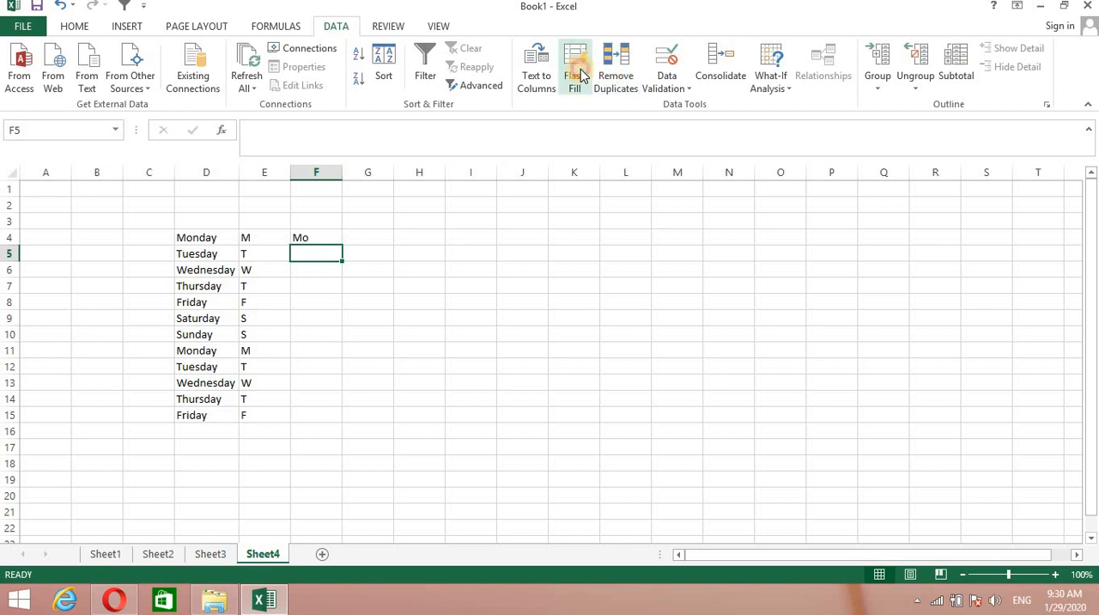
left_click(303, 444)
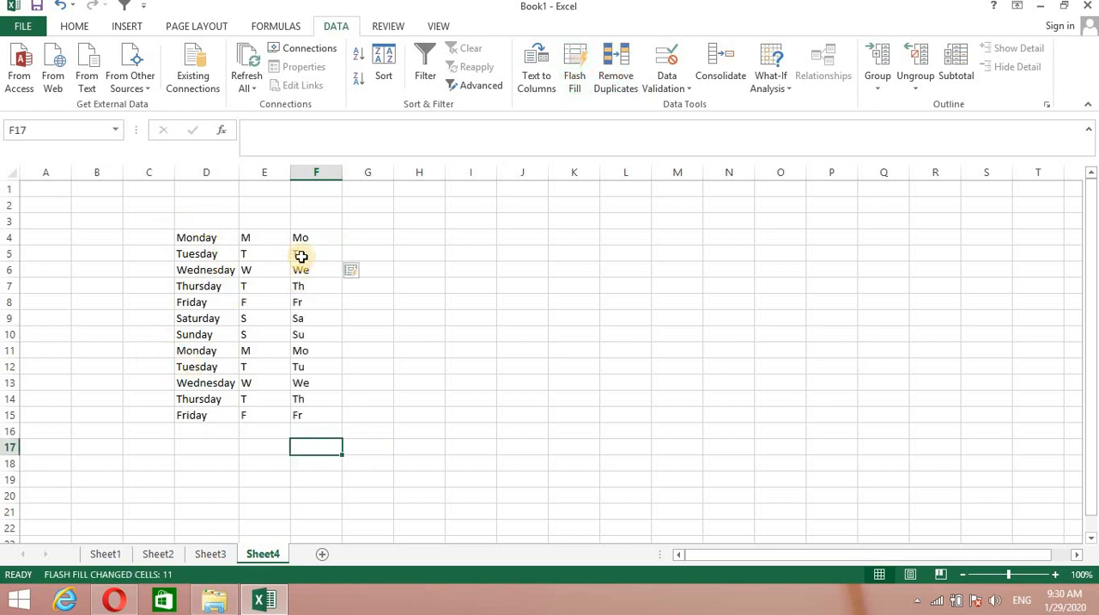
Enter Mon in G4 as the example for three-letter weekday abbreviations.
left_click(374, 234)
double_click(374, 234)
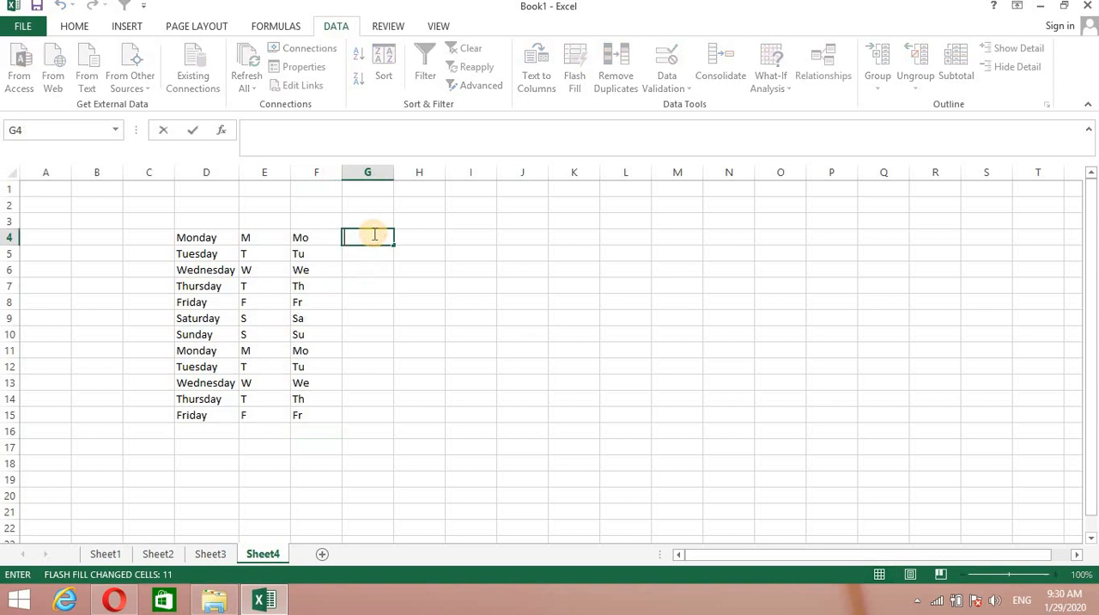
type("M")
key("BackSpace")
type("Mon")
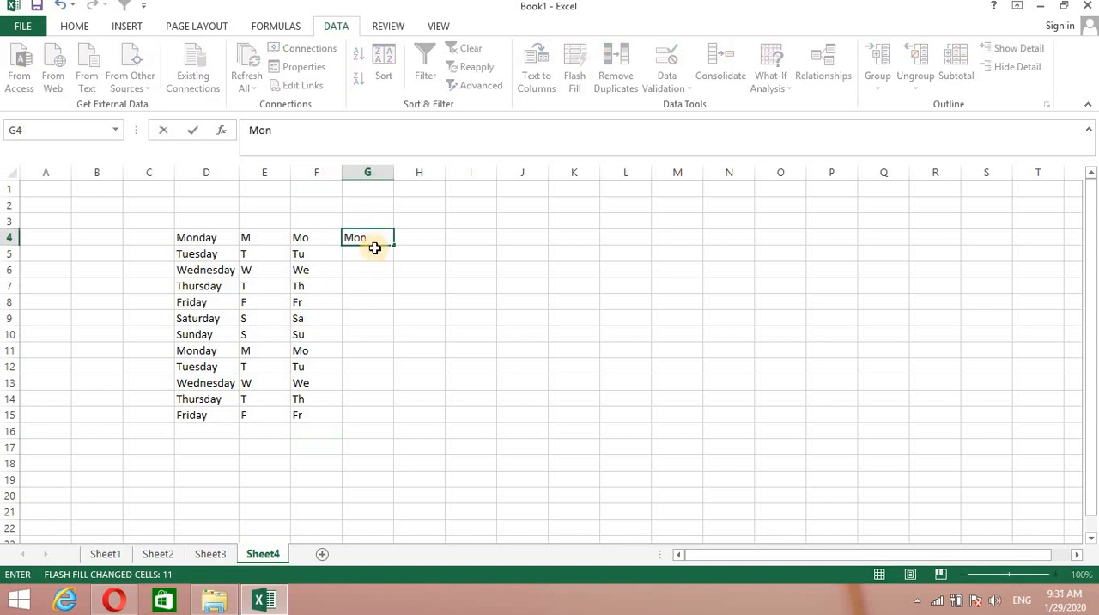
key("Return")
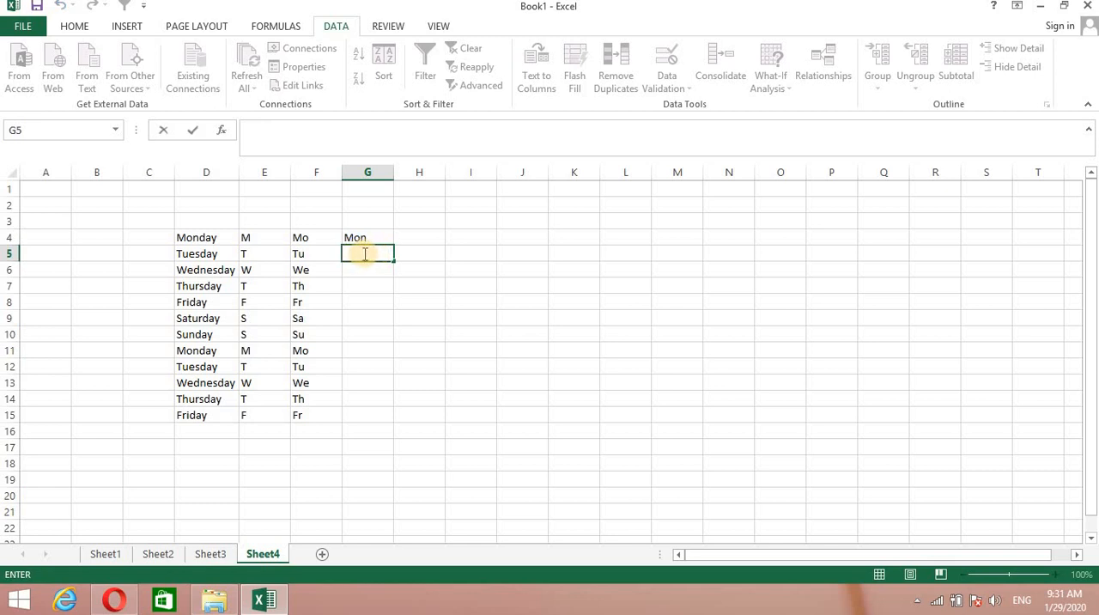
type("tue")
key("BackSpace")
key("BackSpace")
key("BackSpace")
left_click(368, 273)
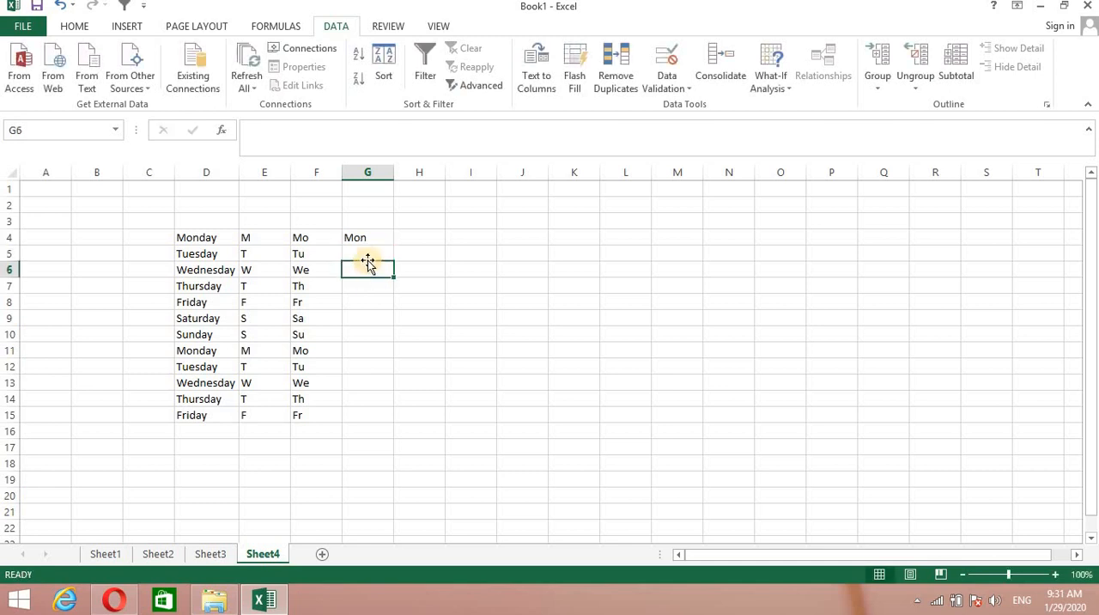
Flash Fill the three-letter weekday abbreviations down column G from G5.
left_click(365, 255)
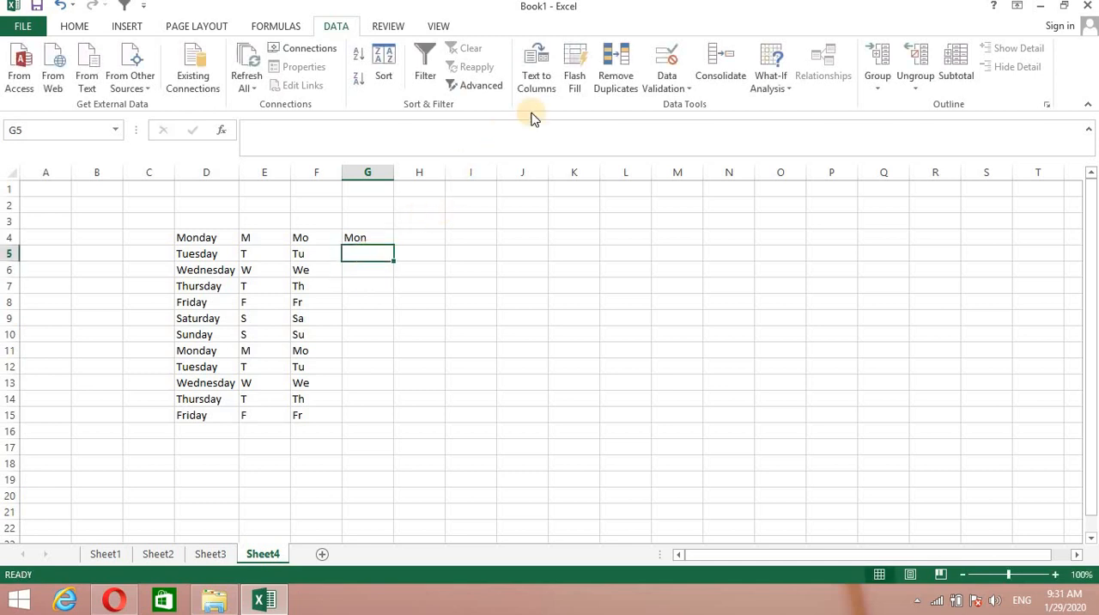
left_click(581, 67)
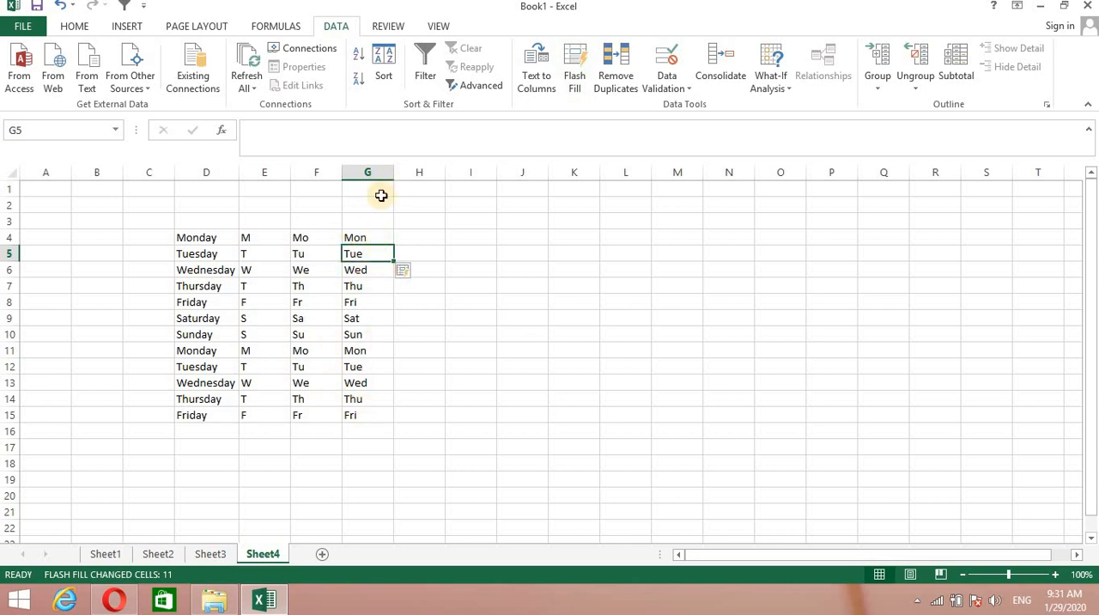
left_click(437, 237)
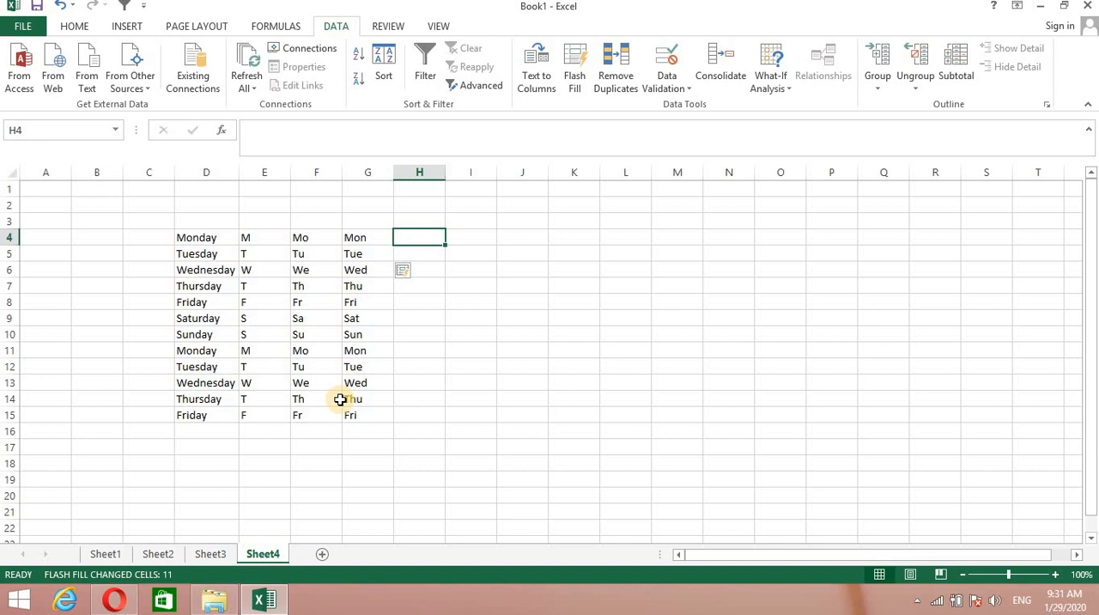
left_click(692, 90)
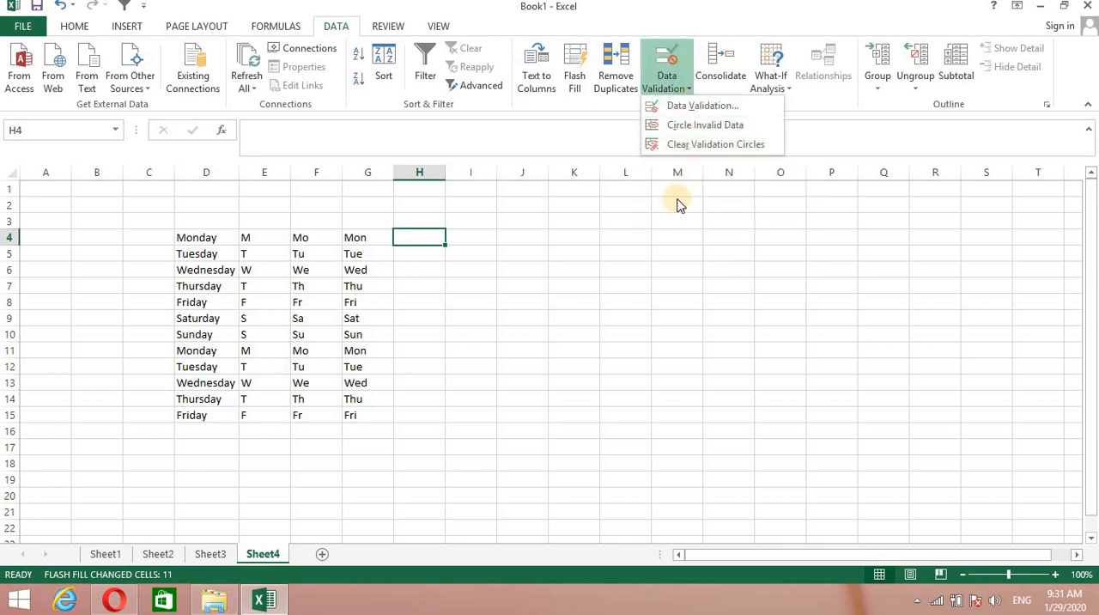
left_click(631, 267)
left_click(592, 261)
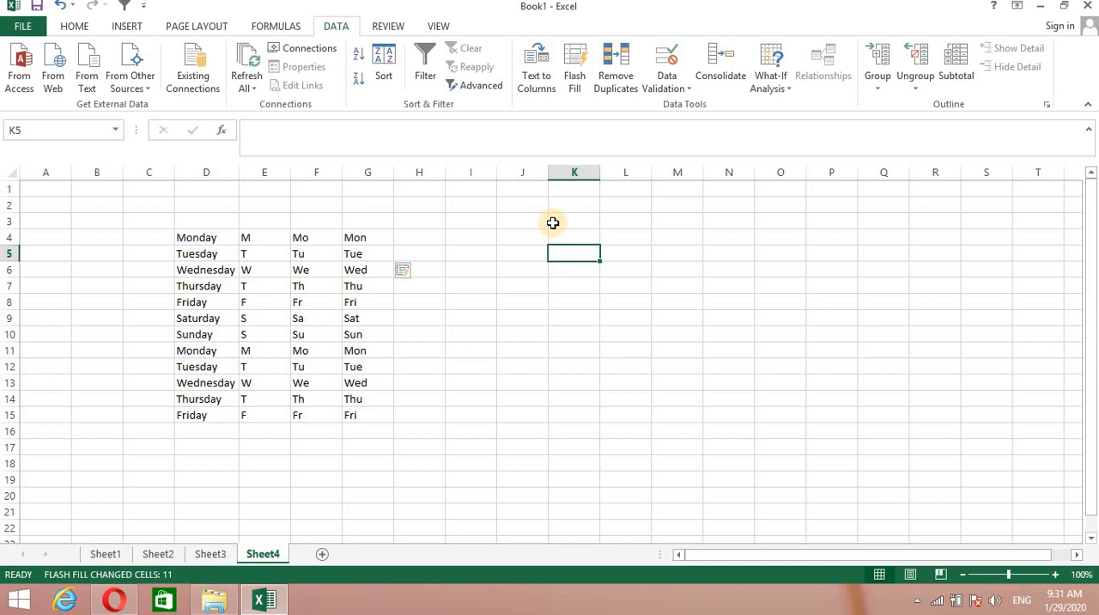
Enter the heading Age in cell K3.
left_click(556, 222)
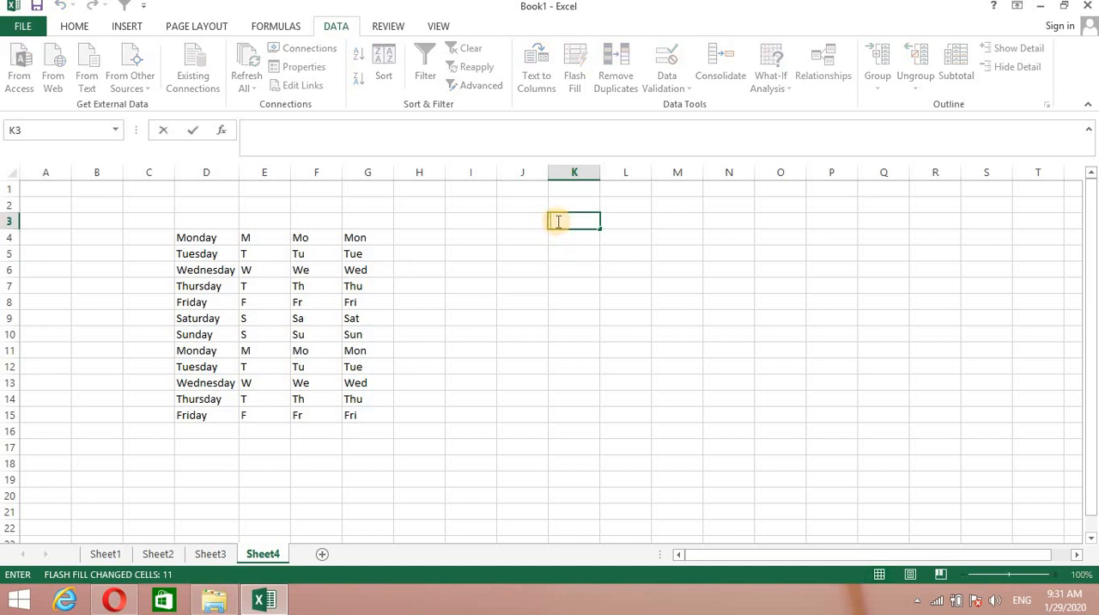
type("Age")
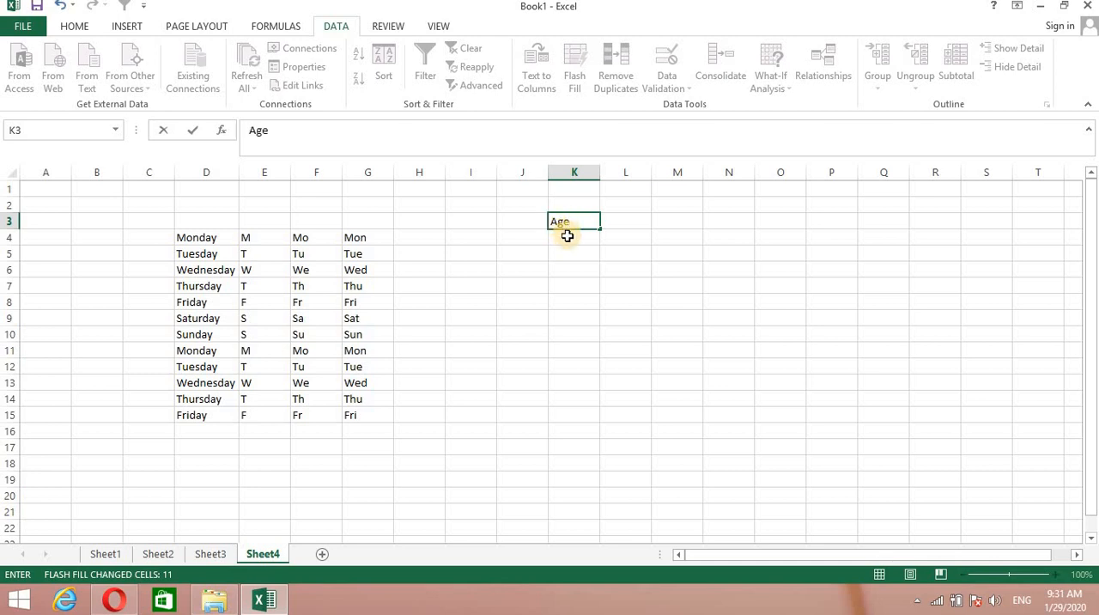
key("Return")
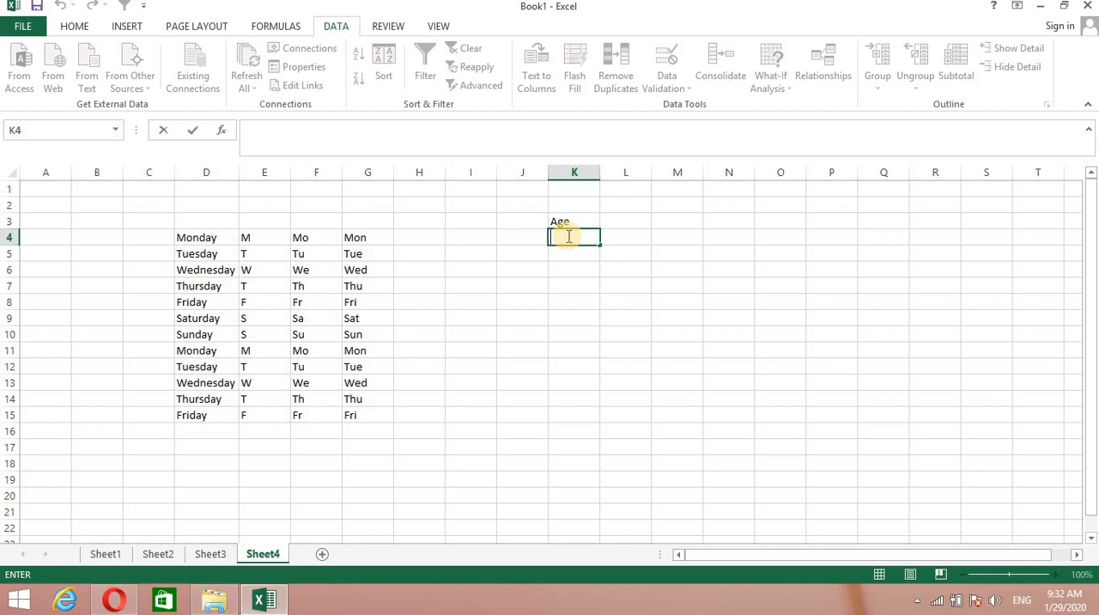
Enter 900 in cell K4 as a sample age under the Age heading.
type("900")
key("Return")
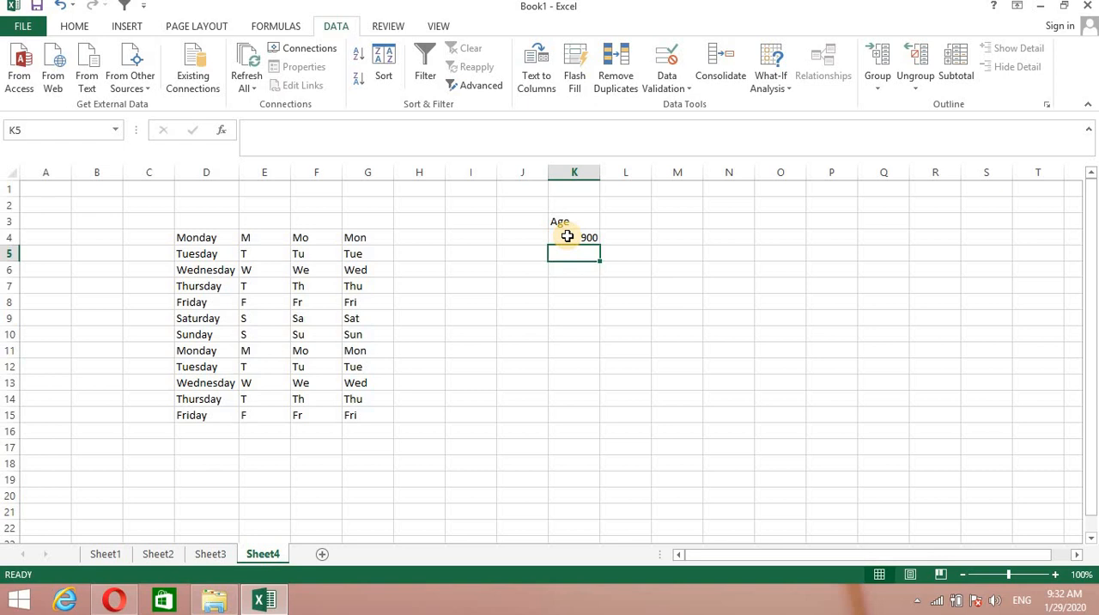
left_click(568, 236)
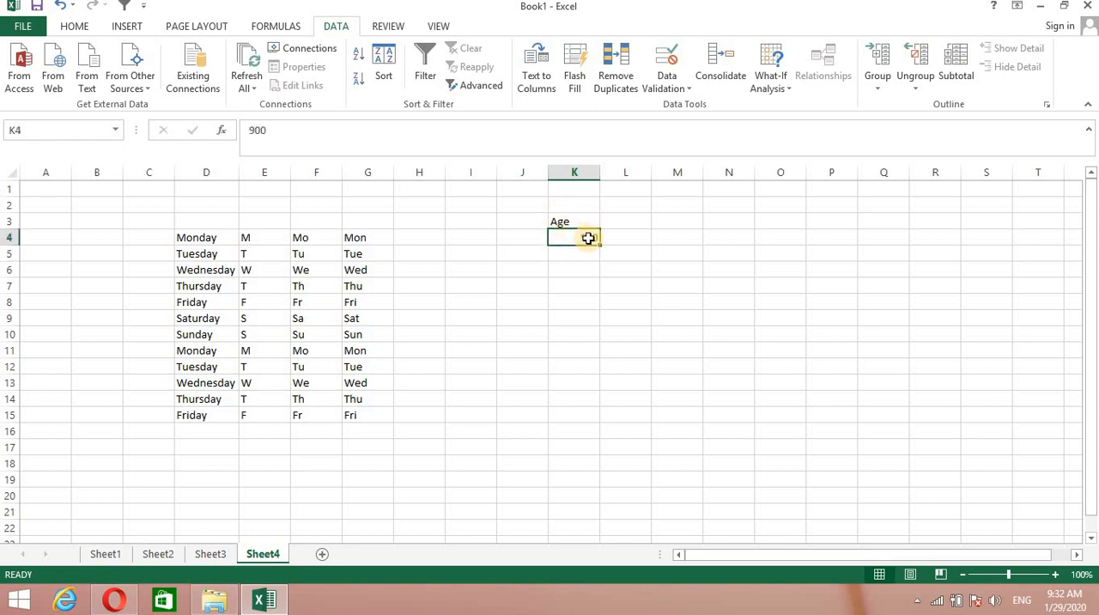
left_click(563, 224)
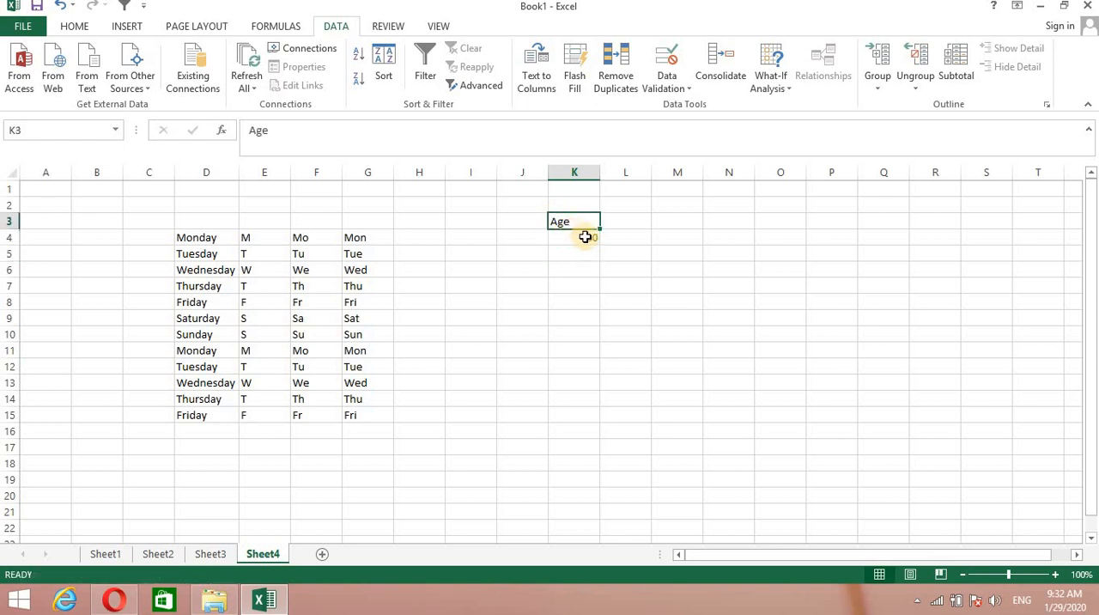
Delete the sample age from cell K4 so that the cell is blank.
double_click(587, 237)
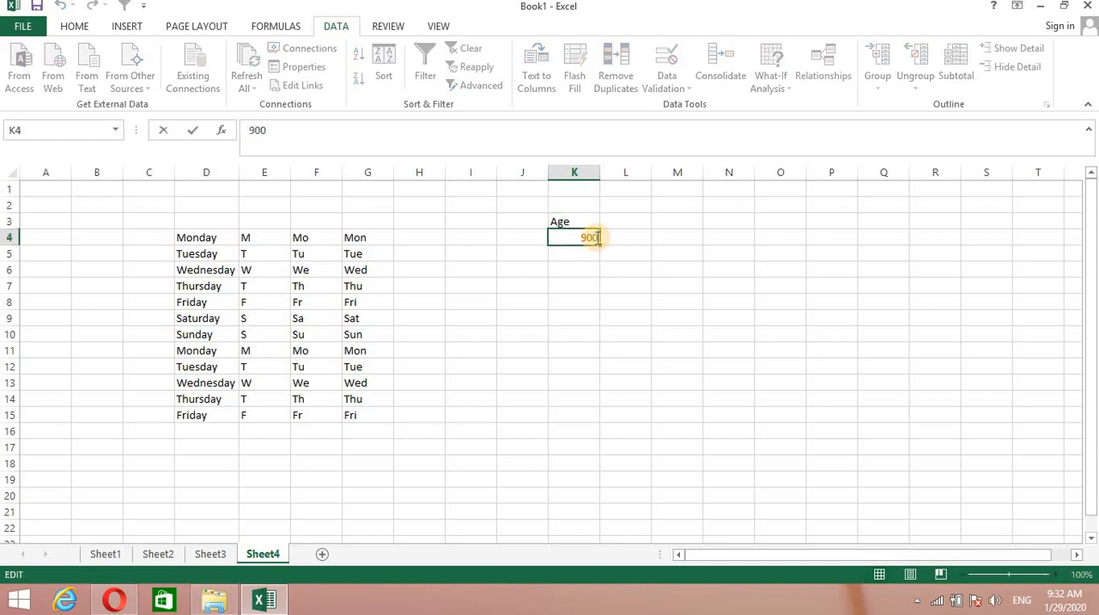
key("BackSpace")
key("BackSpace")
key("BackSpace")
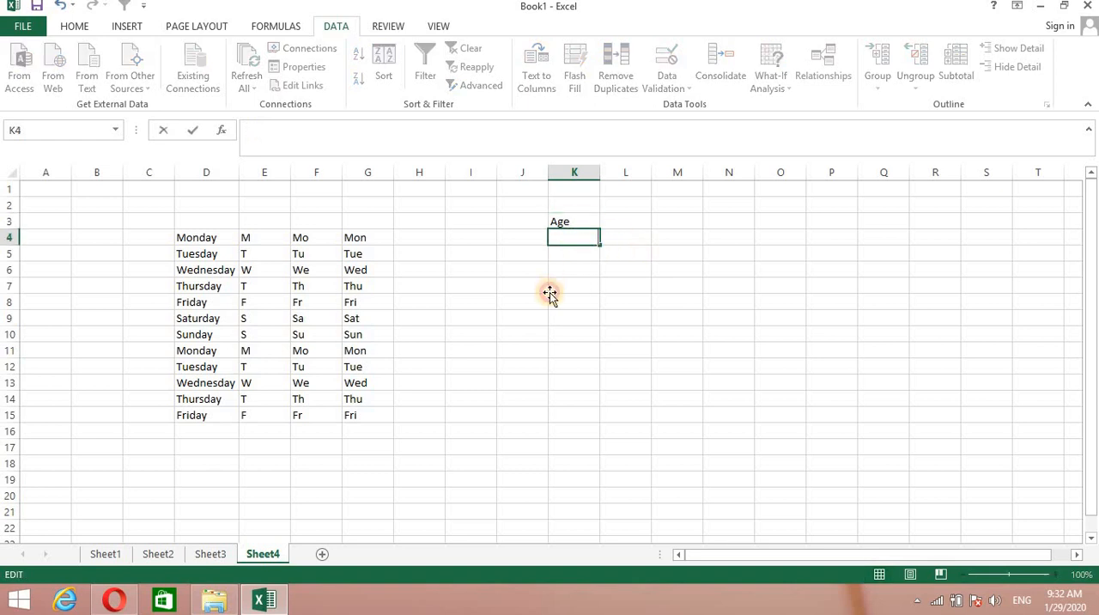
left_click(550, 294)
Create a data validation rule for cells K4 to K16 under Age that allows only whole numbers.
left_click_drag(555, 228, 564, 431)
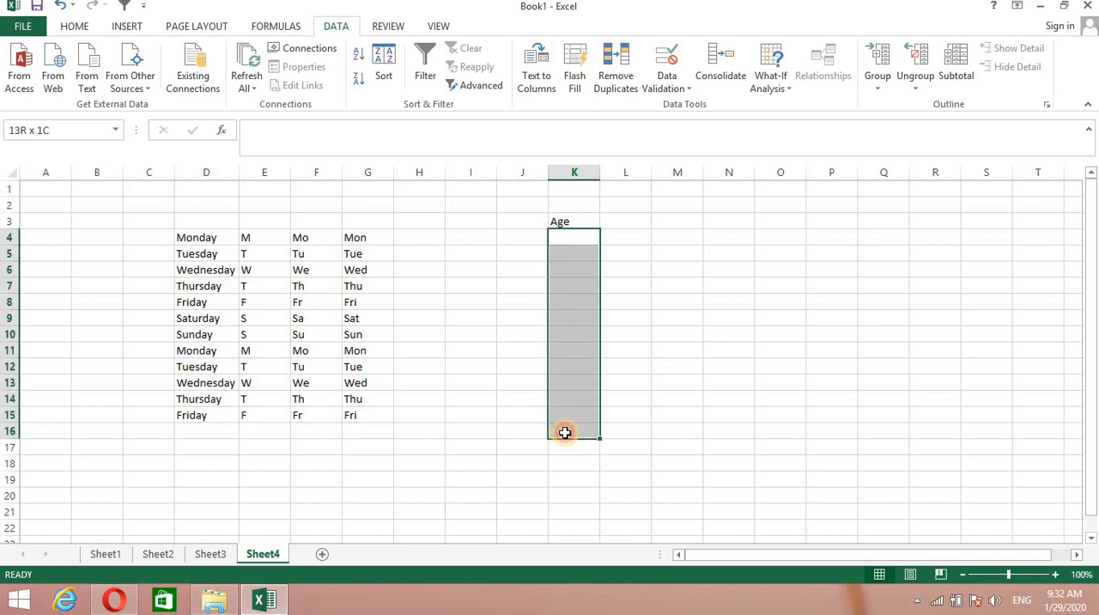
left_click(690, 86)
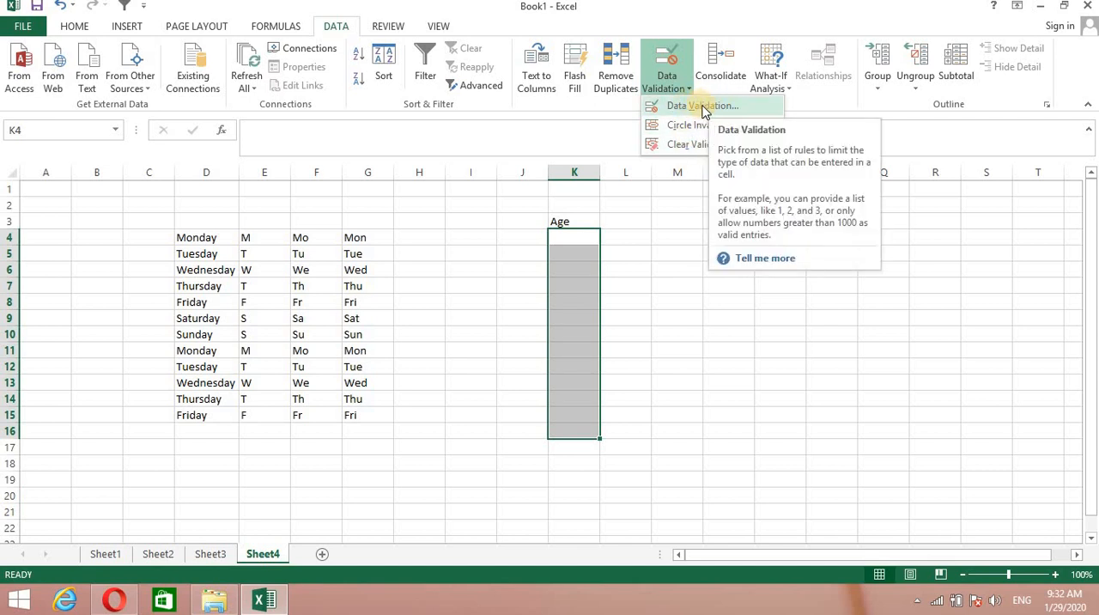
left_click(702, 107)
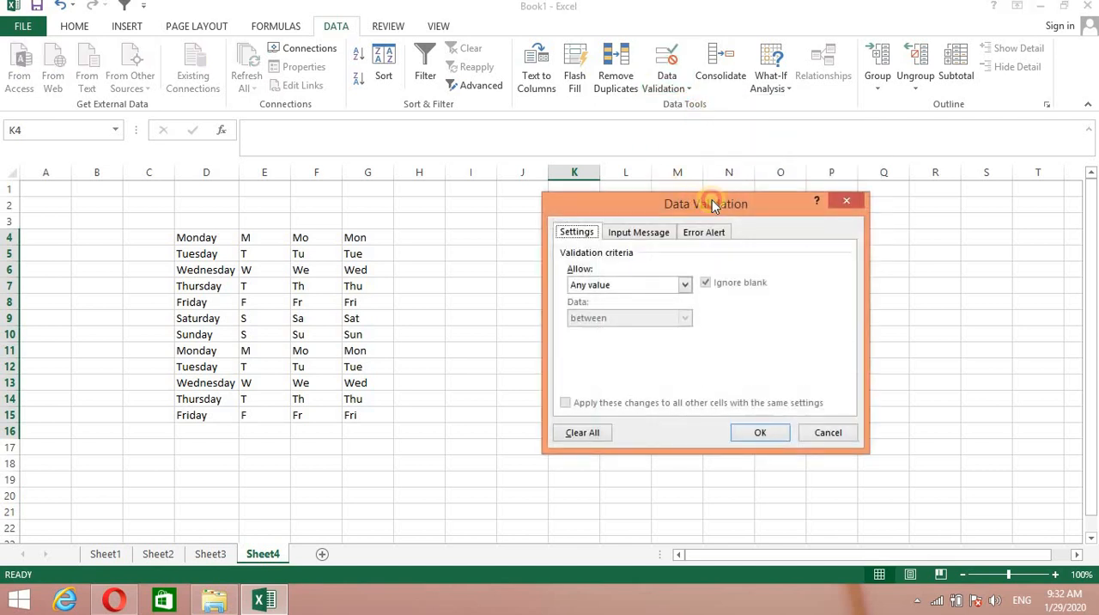
left_click_drag(712, 204, 835, 185)
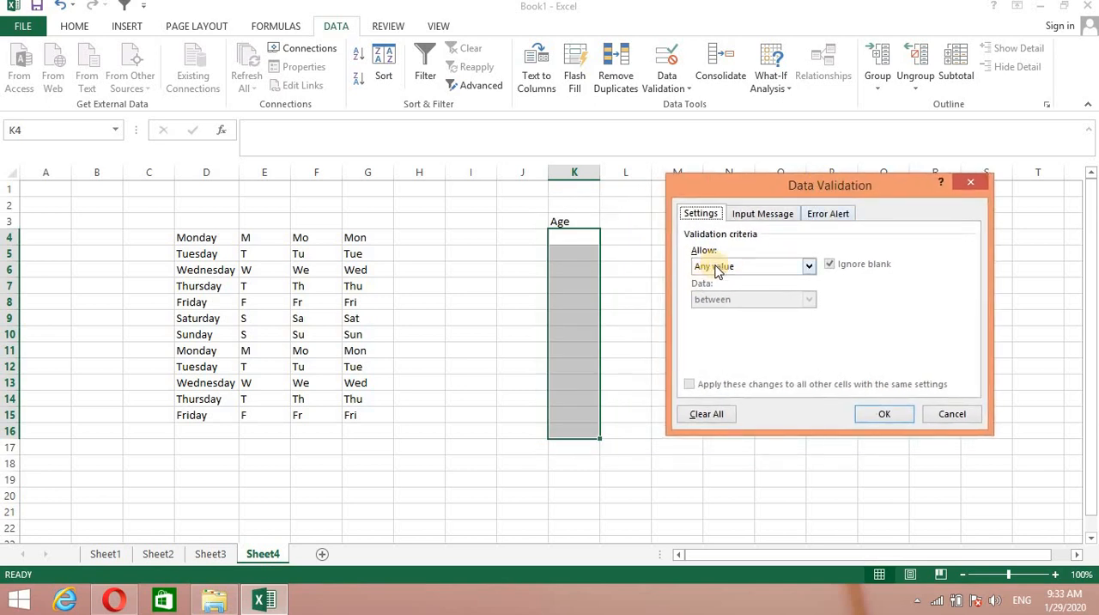
left_click(808, 267)
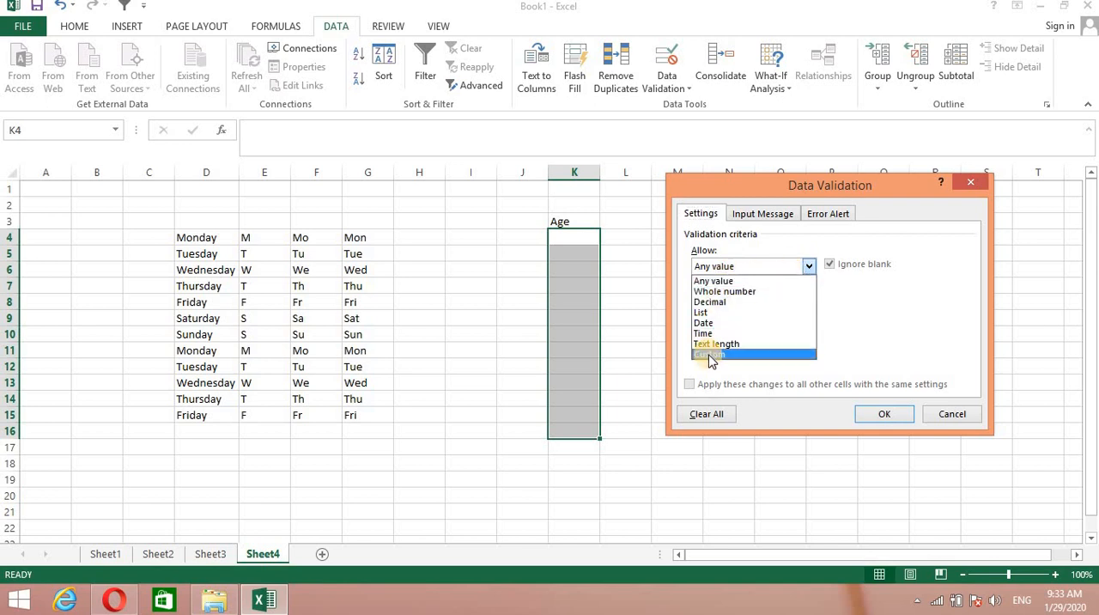
left_click(721, 294)
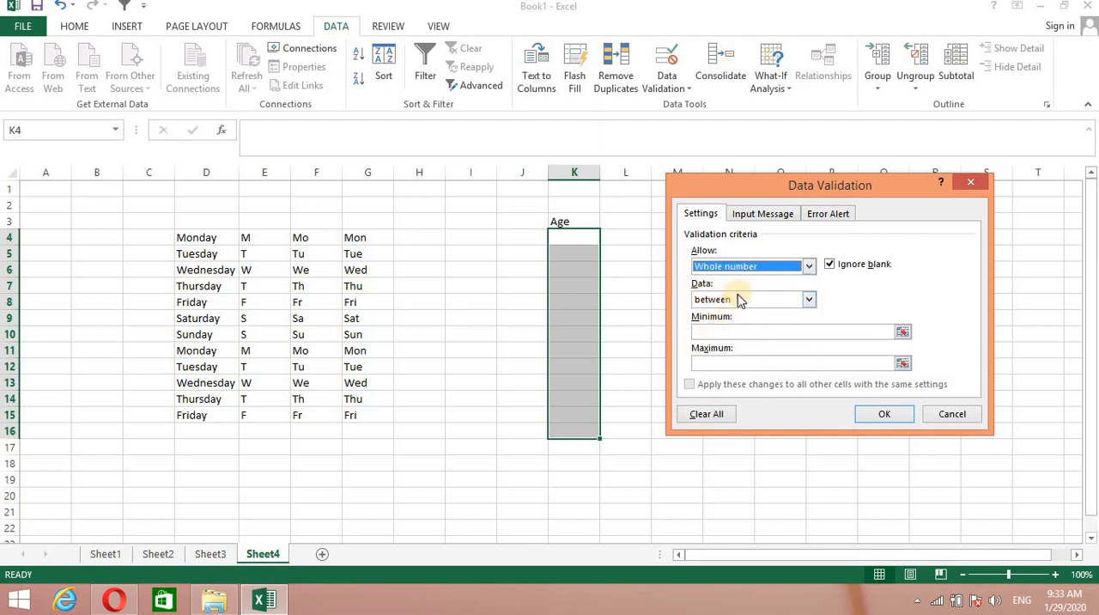
Limit the Age validation to values between a minimum of 10 and a maximum of 25, and apply the rule.
left_click(810, 300)
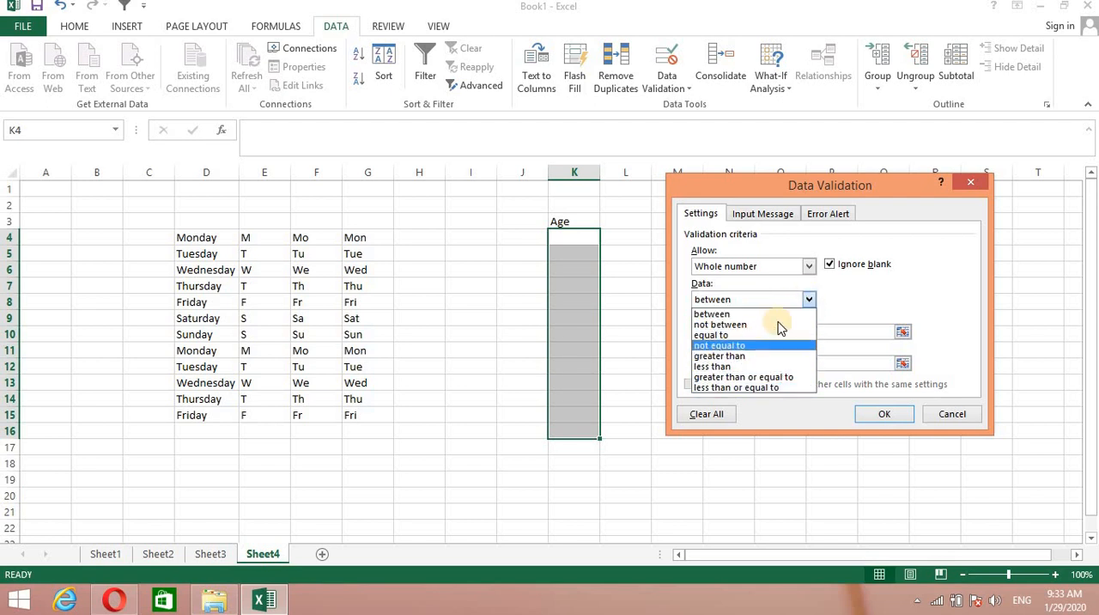
left_click(807, 314)
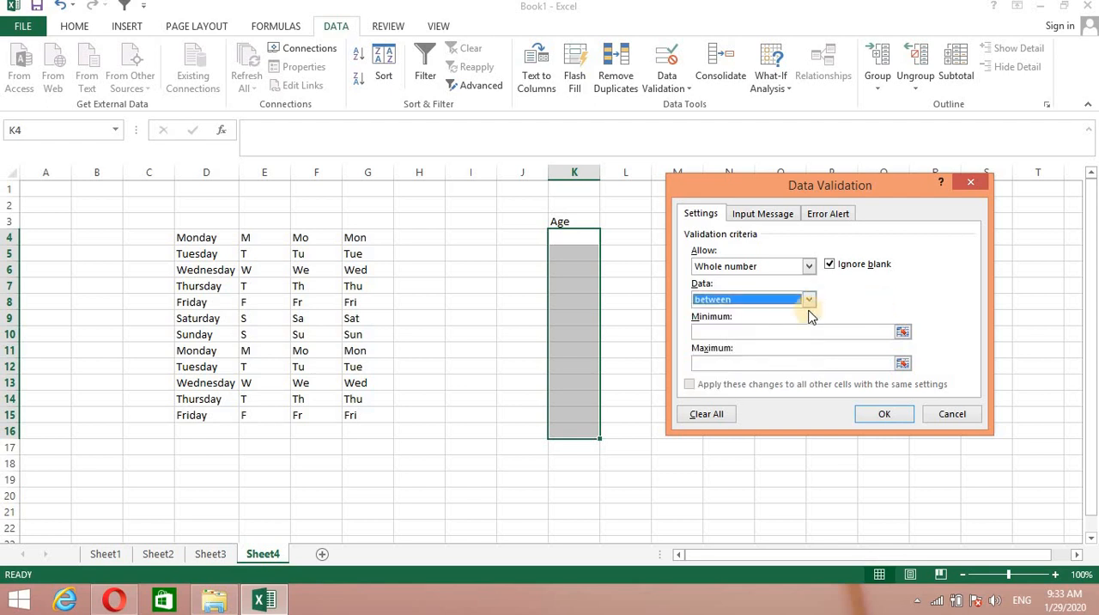
left_click(724, 329)
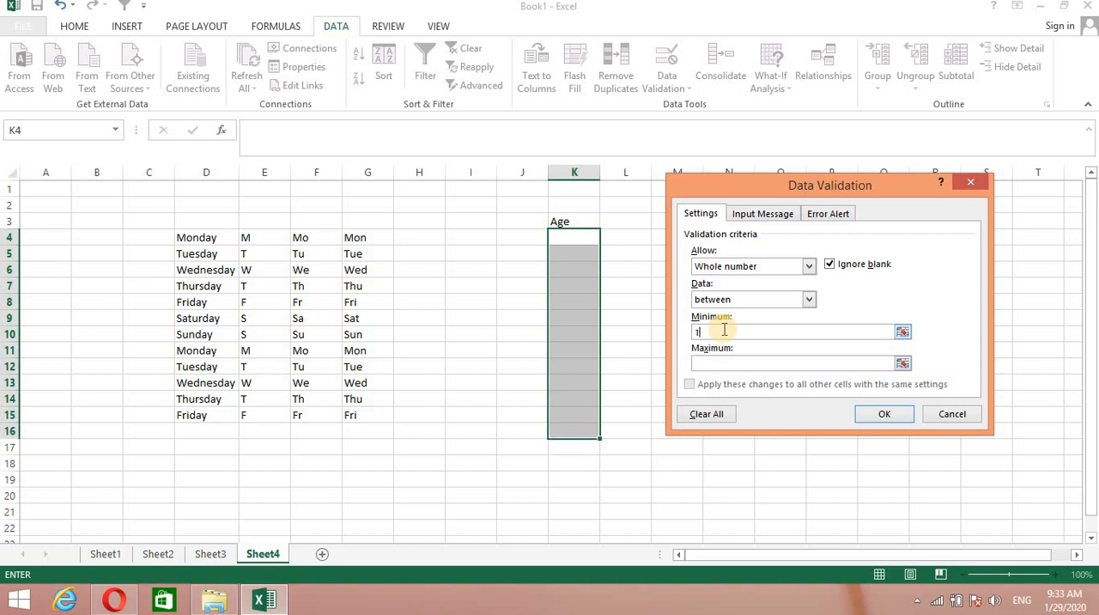
left_click(730, 364)
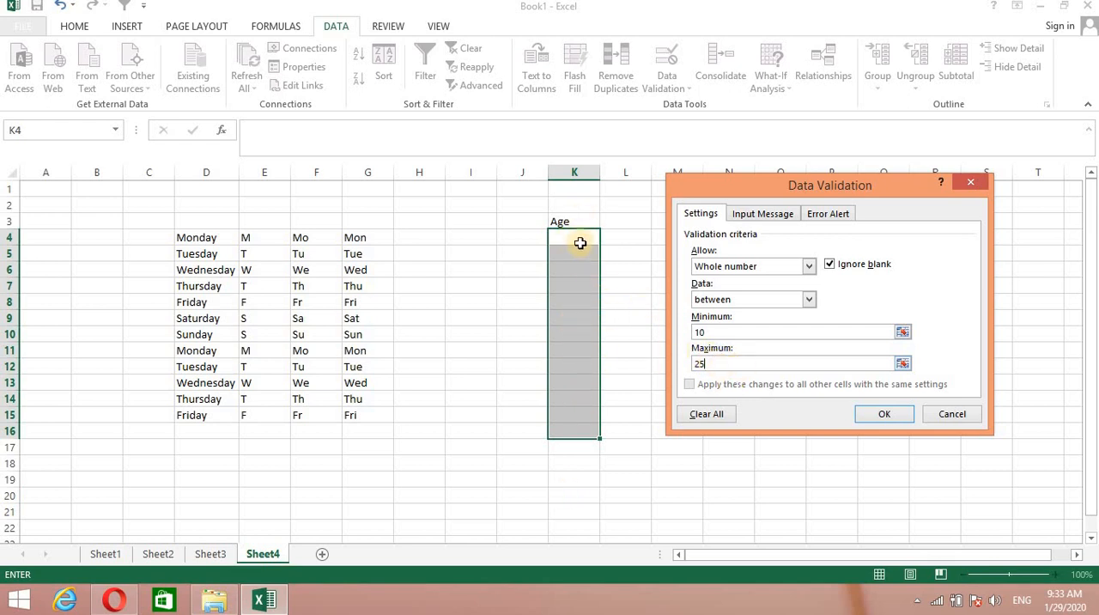
left_click(884, 413)
left_click(886, 413)
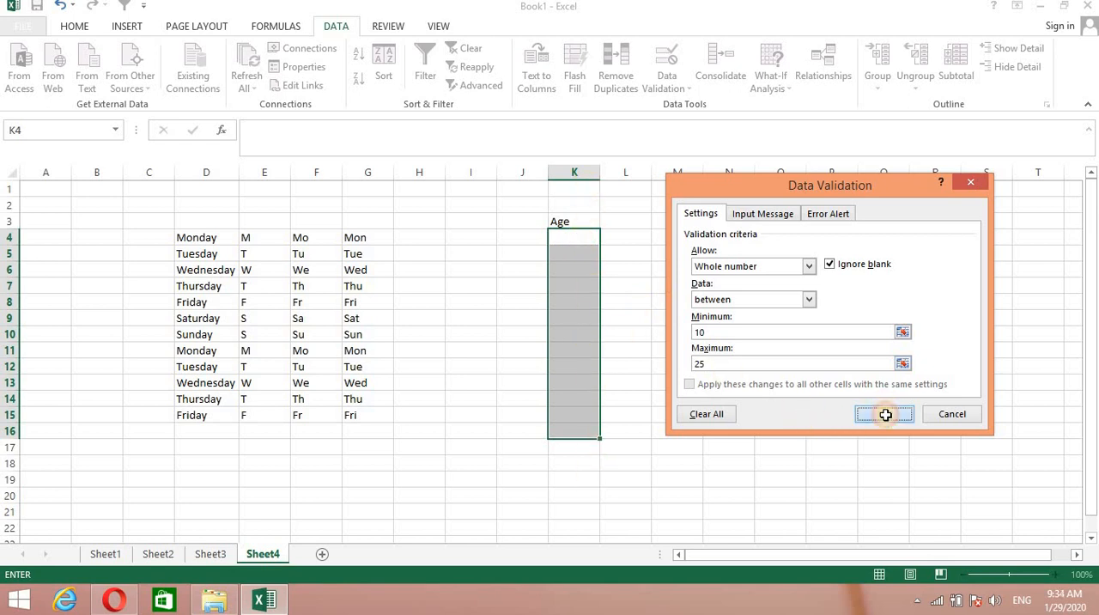
Enter the ages 13 in cell K4 and 14 in cell K5.
double_click(577, 236)
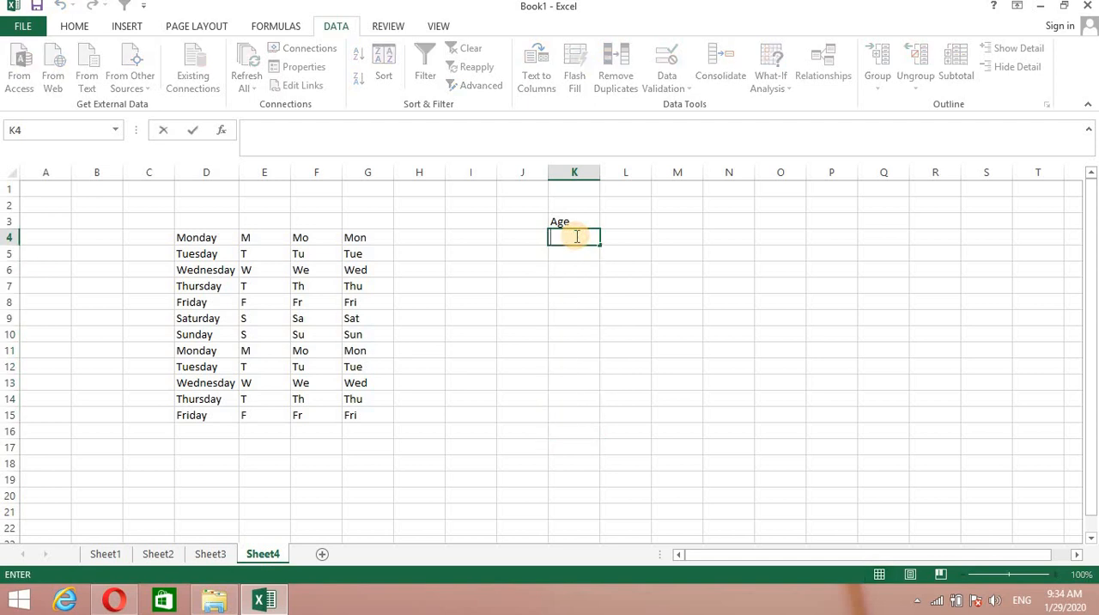
type("13")
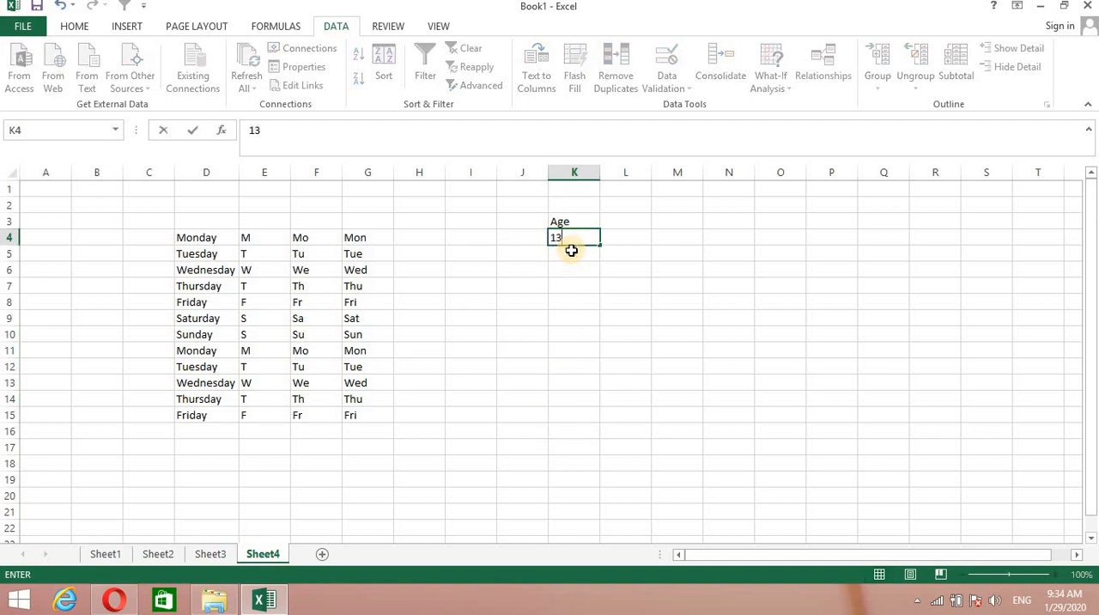
double_click(571, 250)
type("14")
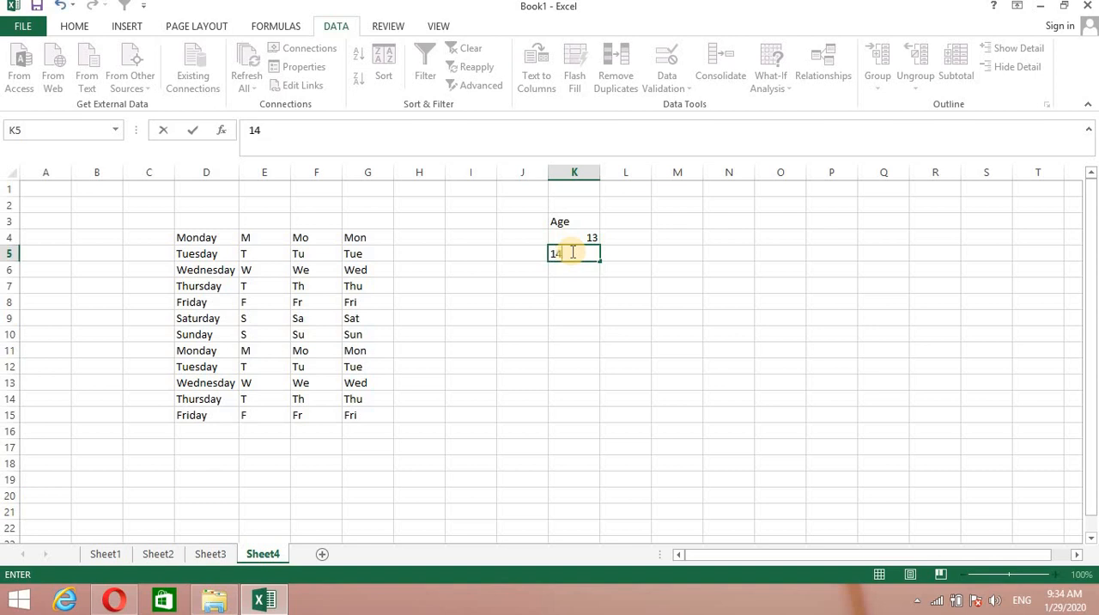
key("Return")
Test the Age validation by trying to enter 30 in cell K6, and cancel the entry.
type("30")
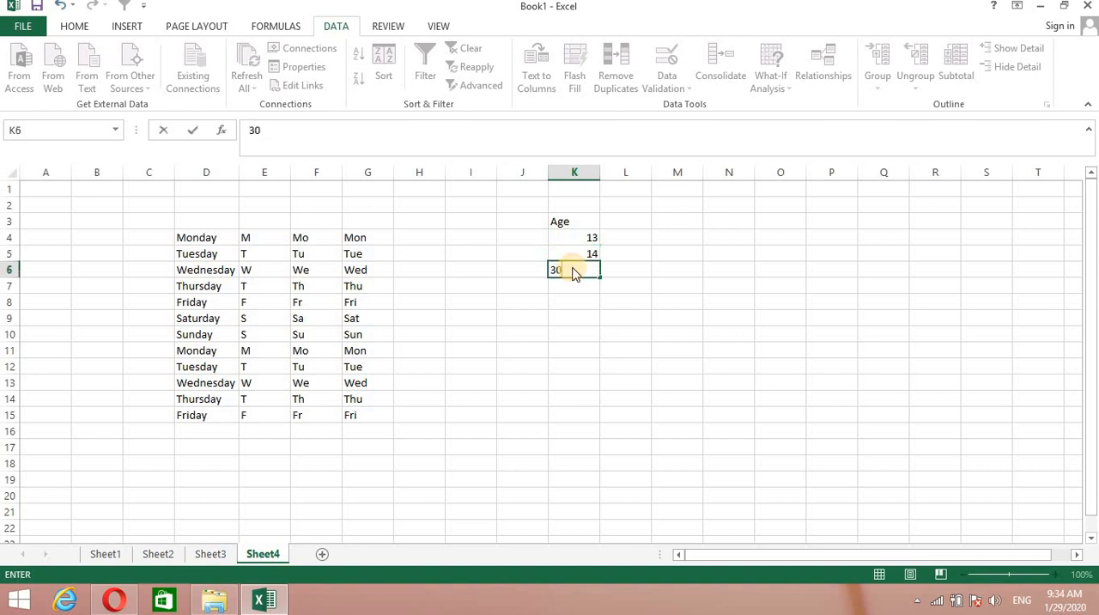
key("Return")
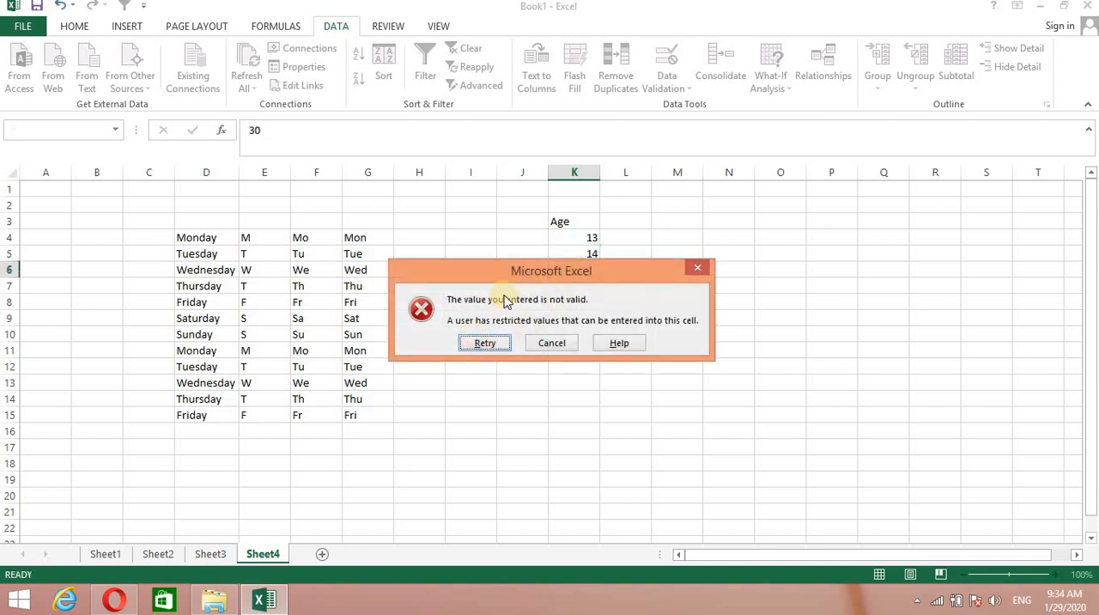
left_click_drag(559, 284, 635, 291)
left_click_drag(735, 336, 728, 270)
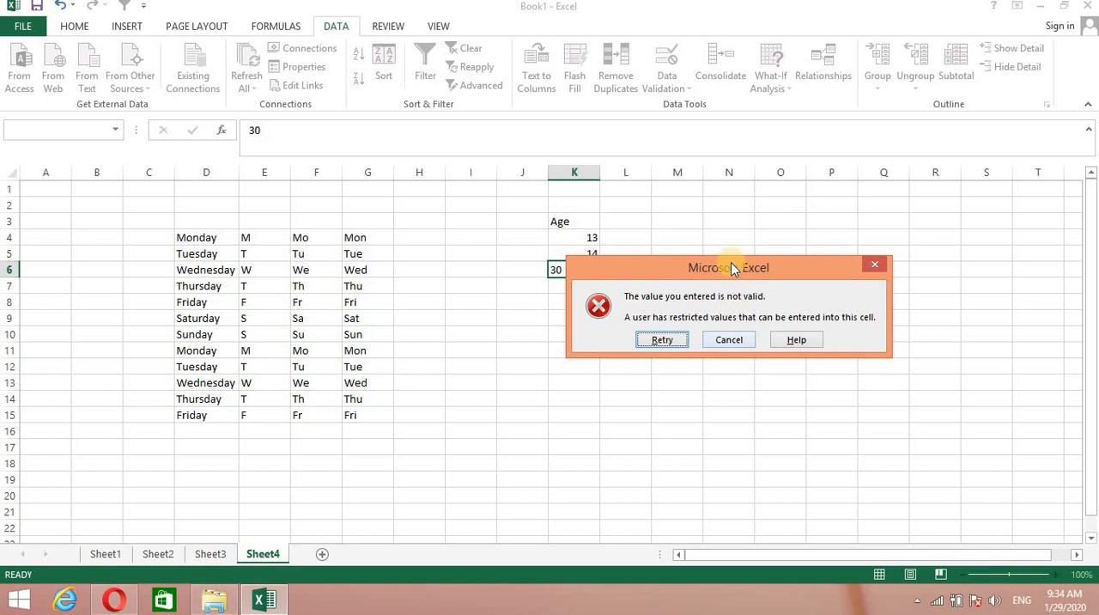
left_click_drag(736, 264, 792, 261)
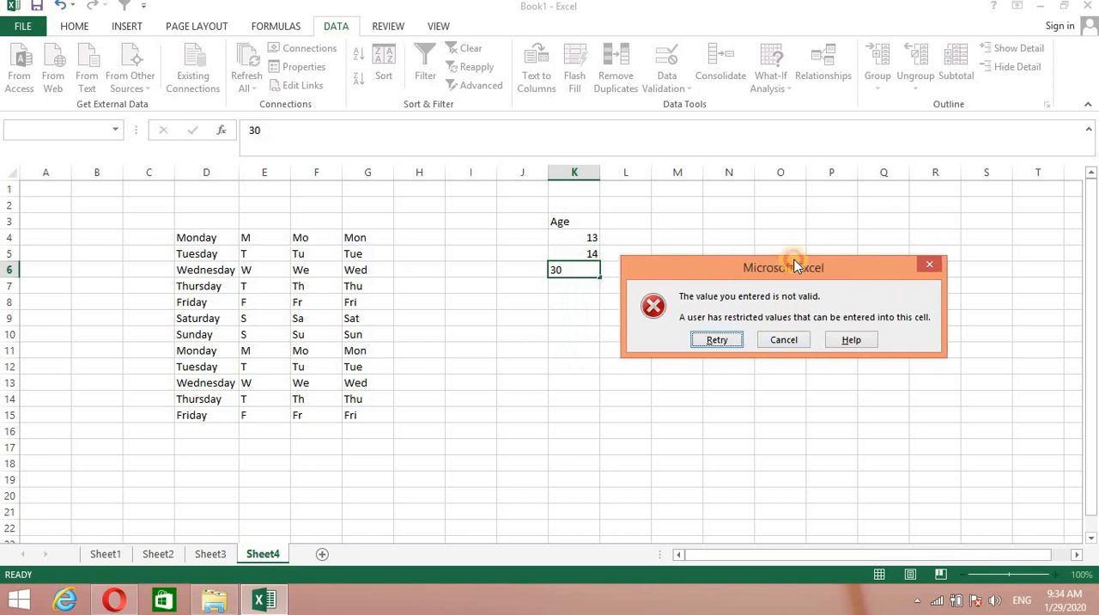
left_click(791, 336)
Create a data validation rule for cells M4 to M19 that allows only whole numbers.
left_click(700, 303)
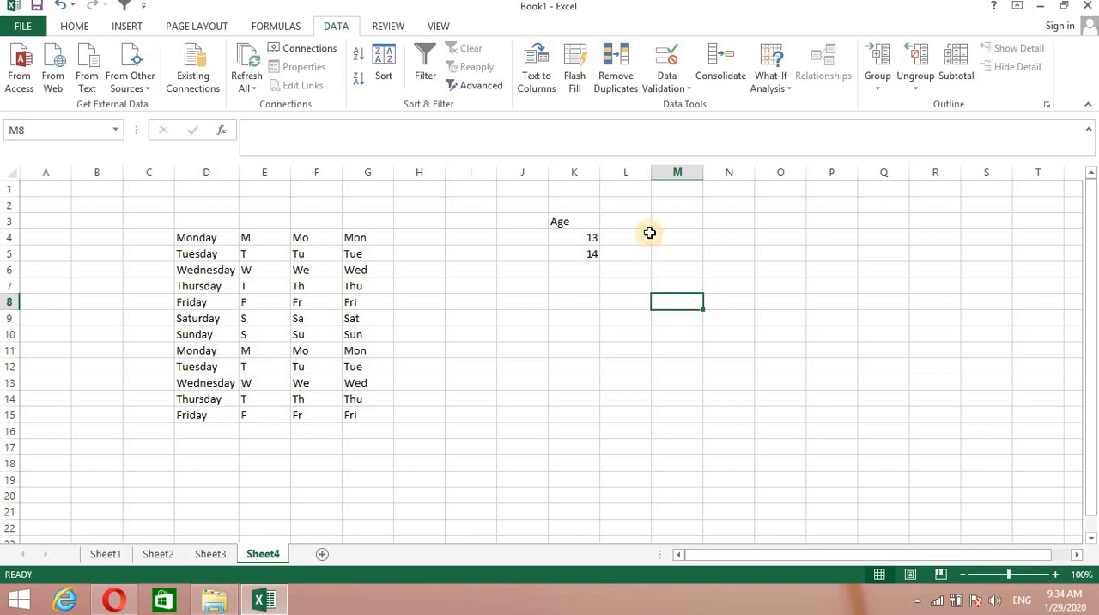
left_click_drag(653, 232, 672, 479)
left_click(691, 90)
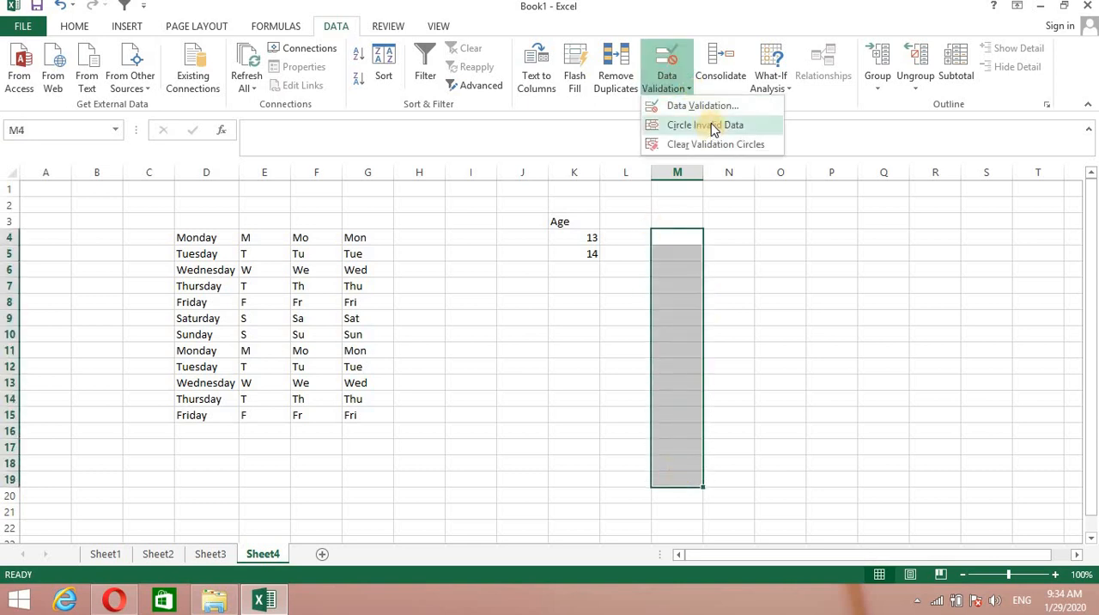
left_click(709, 110)
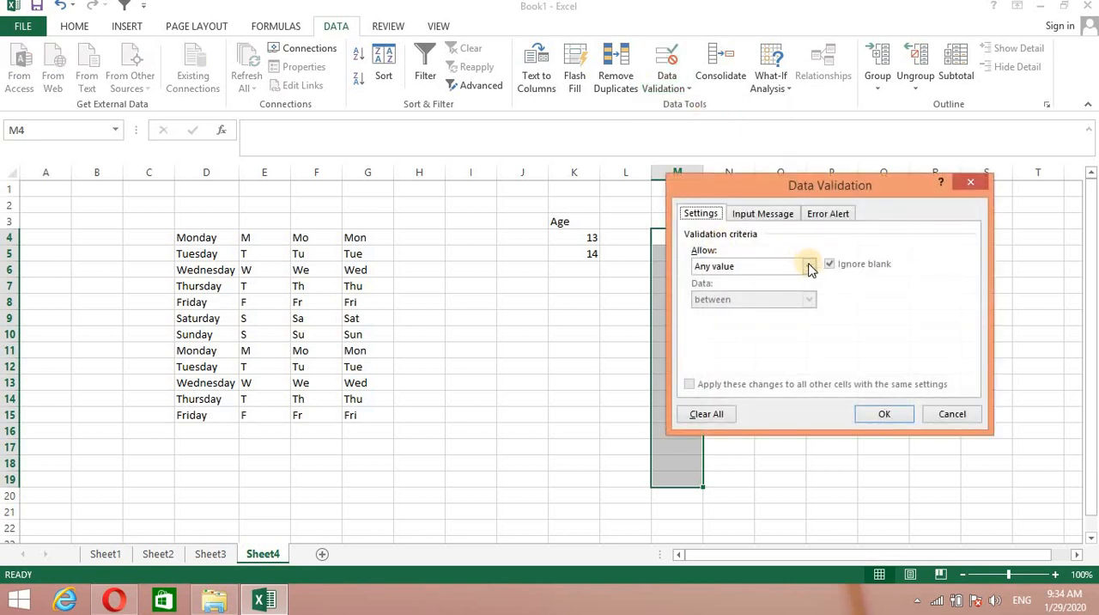
left_click(810, 267)
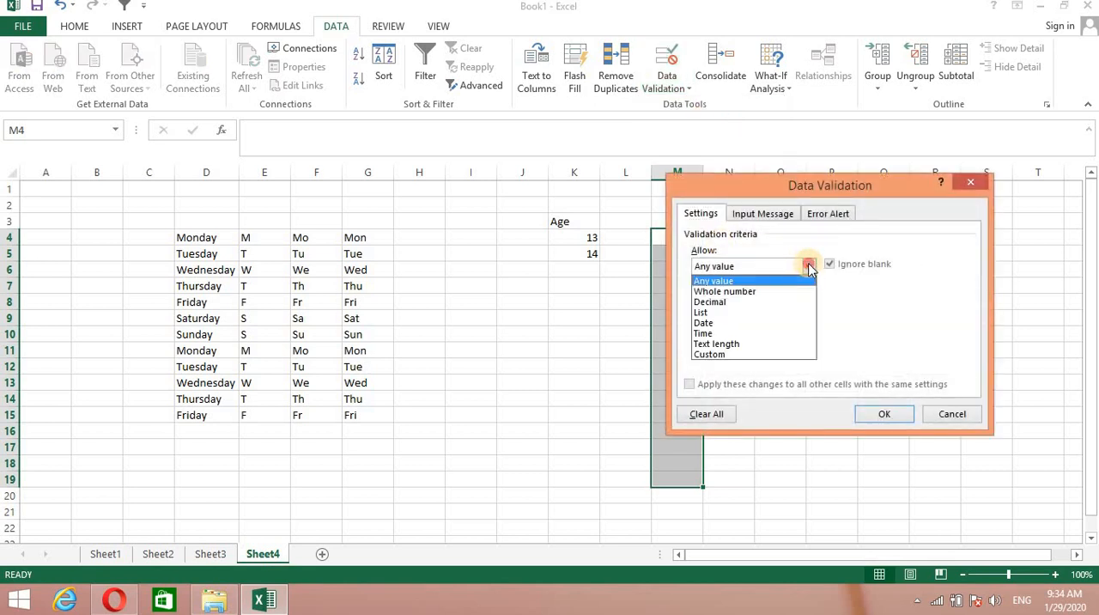
left_click(788, 268)
left_click(810, 267)
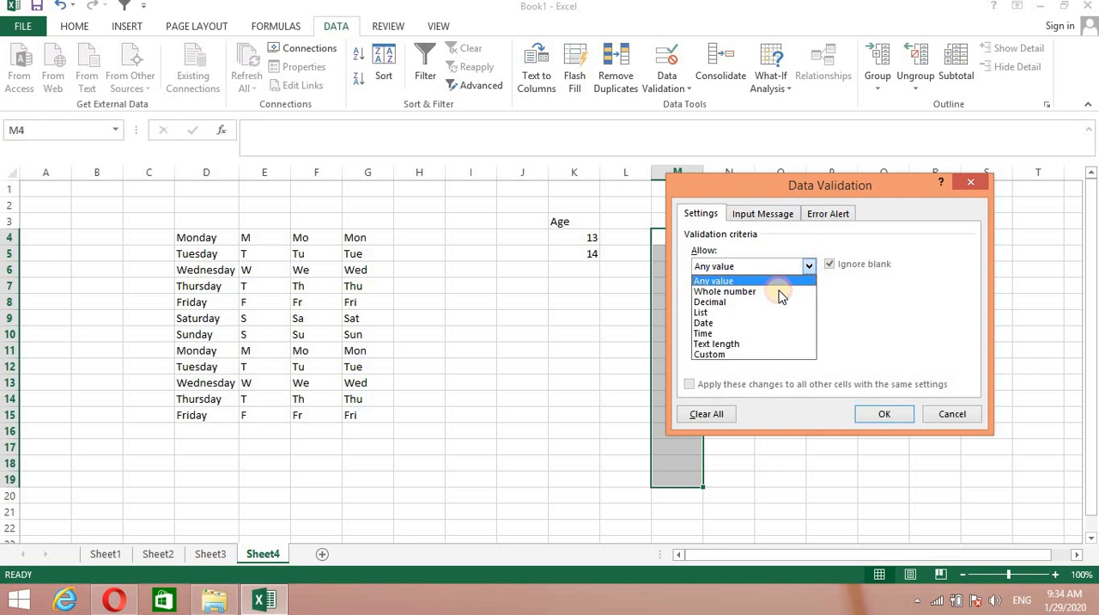
left_click(717, 294)
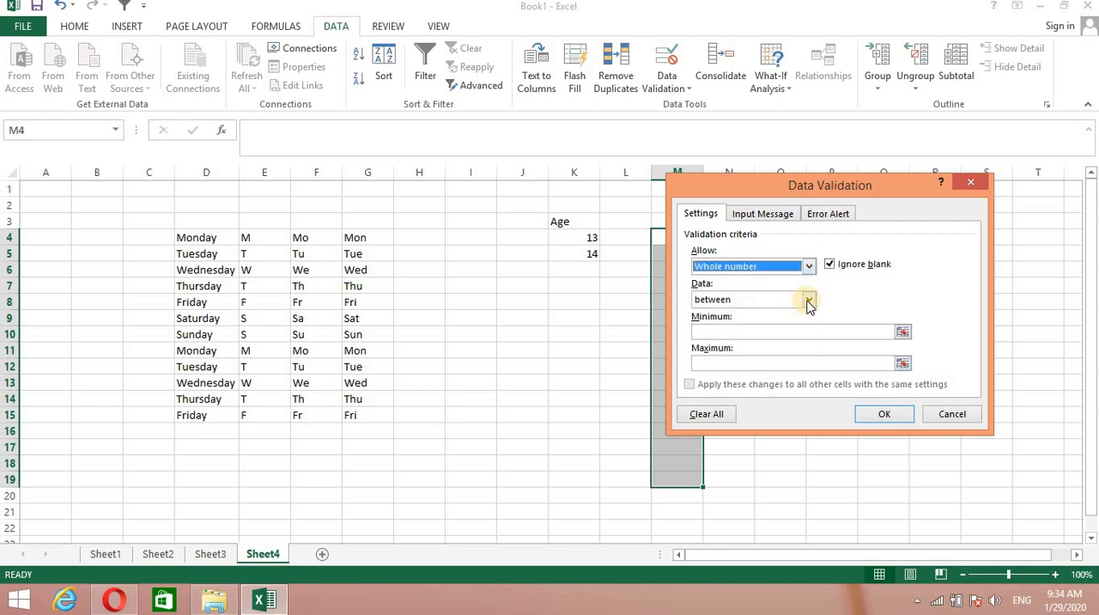
Require the column M values to be greater than a minimum of 17, and apply the rule.
left_click(808, 300)
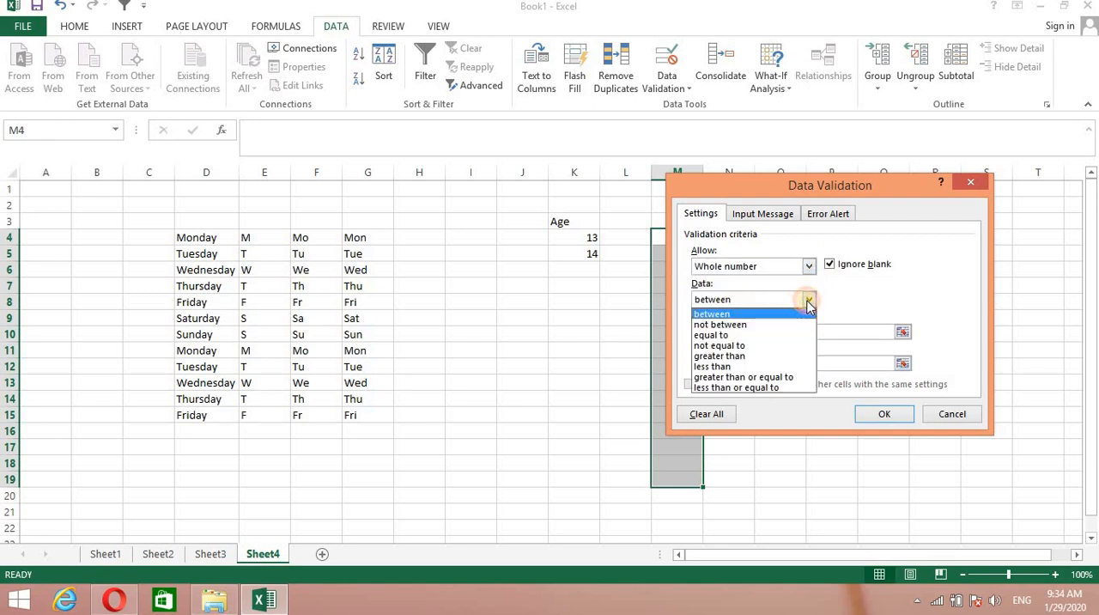
left_click(734, 355)
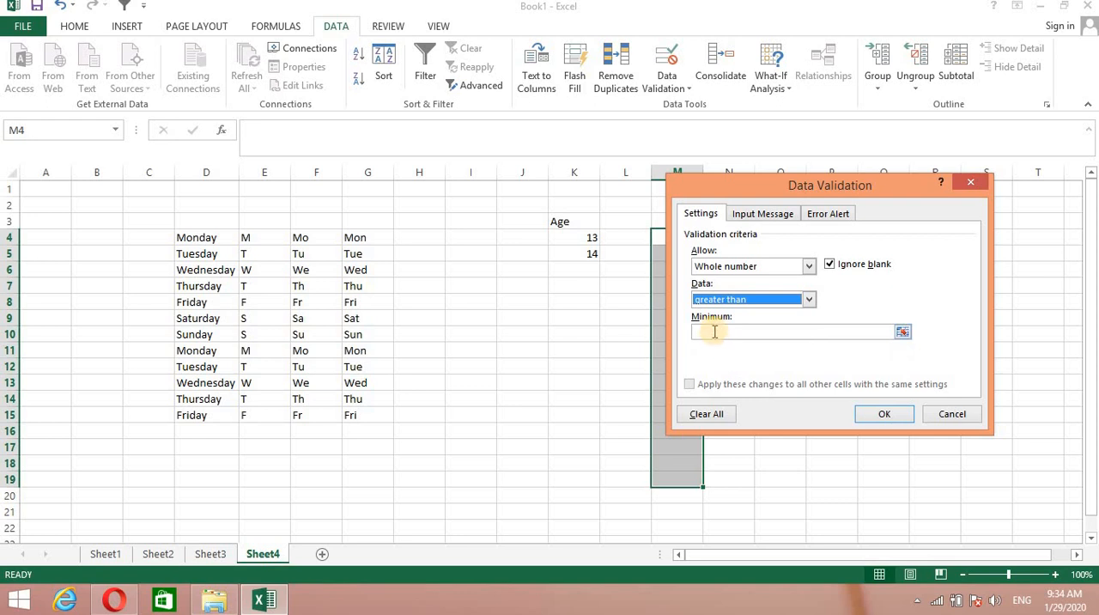
left_click(713, 333)
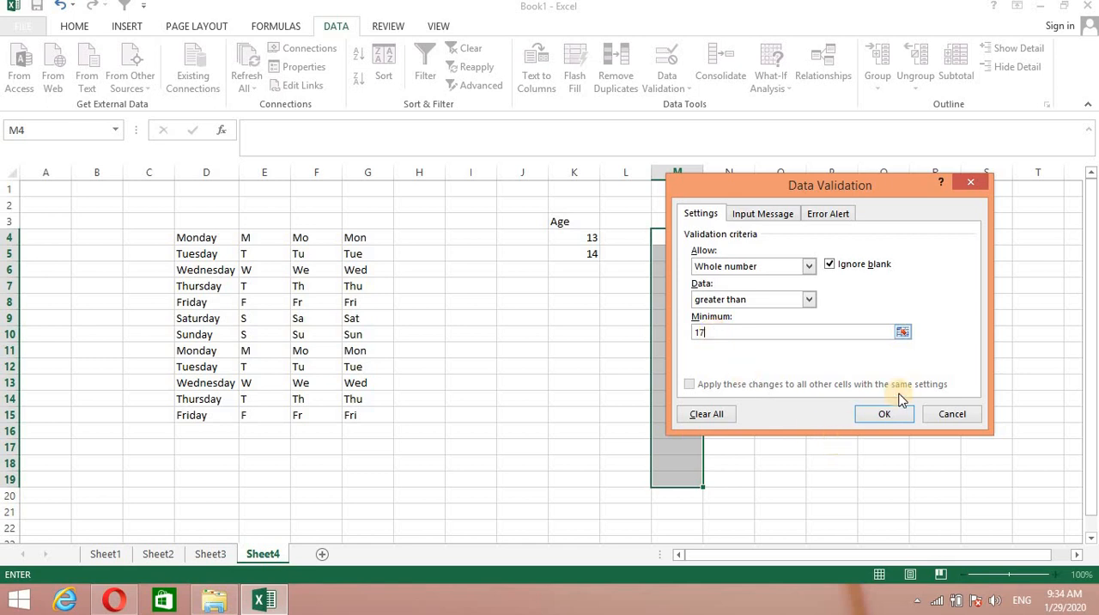
left_click(889, 418)
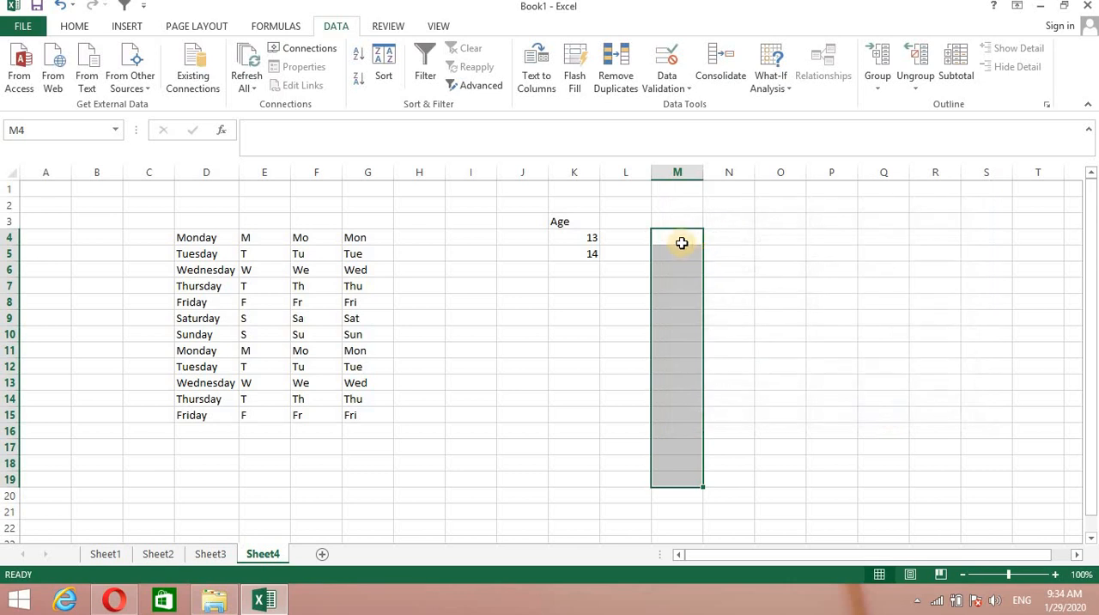
Test the column M validation by trying to enter 11 in cell M4, and cancel the entry.
left_click(680, 237)
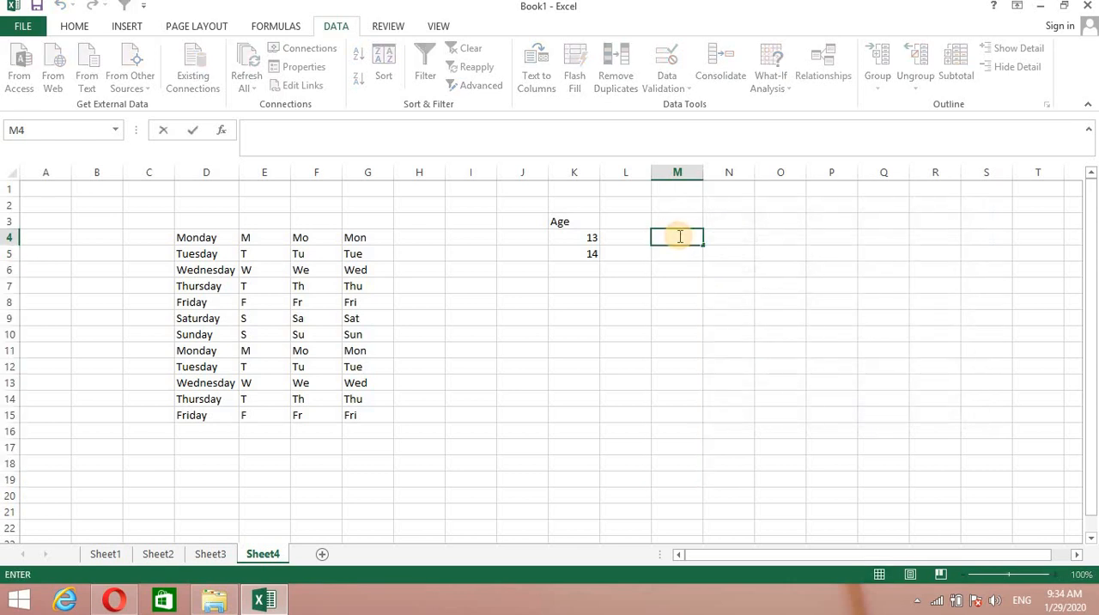
type("11")
key("Return")
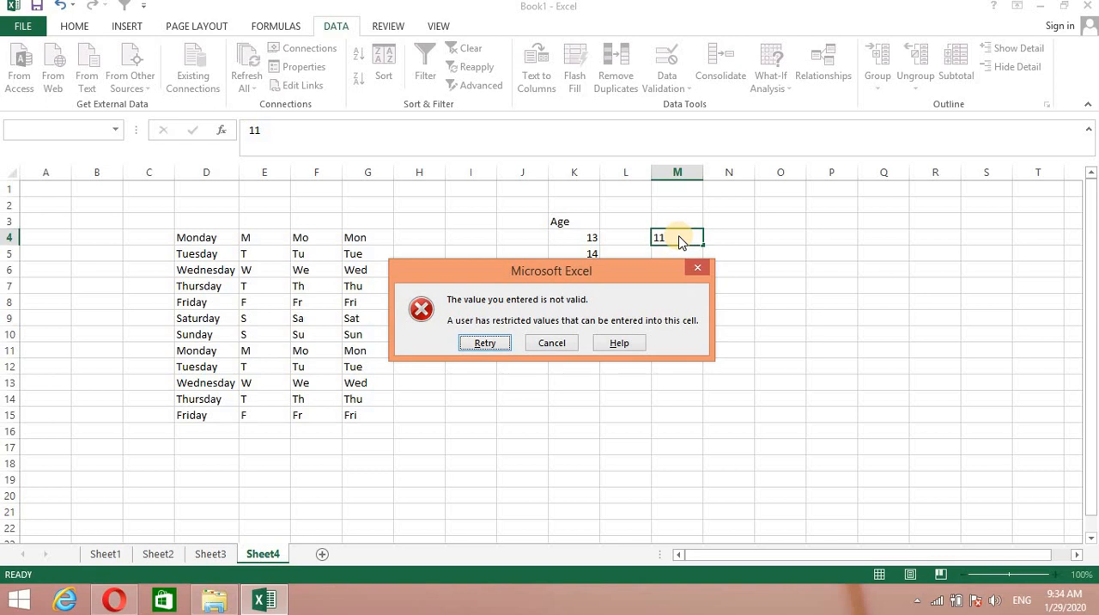
left_click(555, 340)
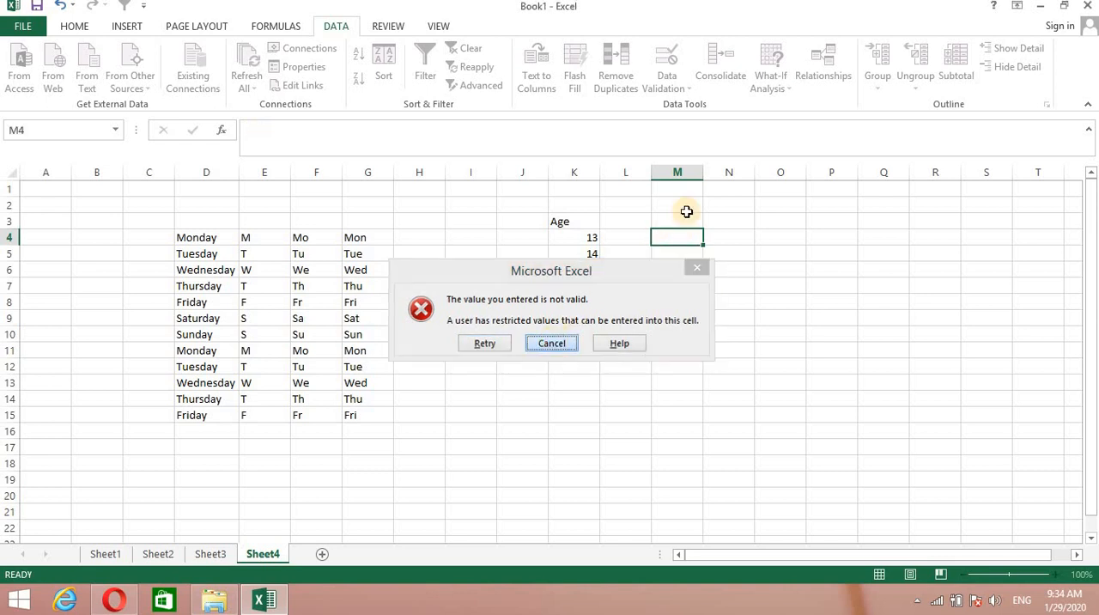
Test the column M validation by entering 45, 900 and 23 in cells M5 to M7.
left_click(676, 254)
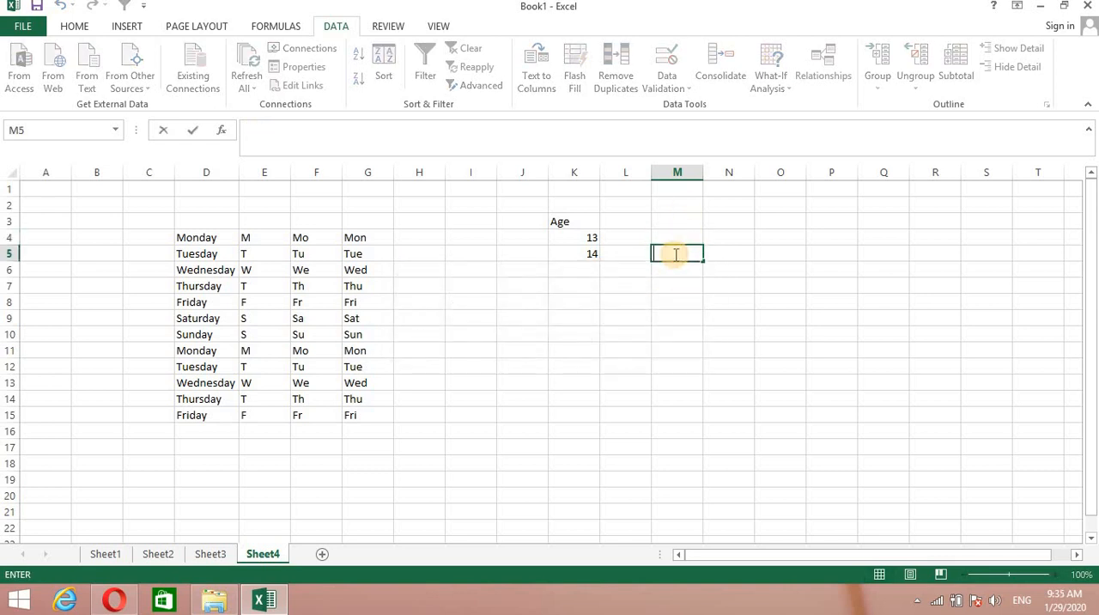
type("45")
key("Return")
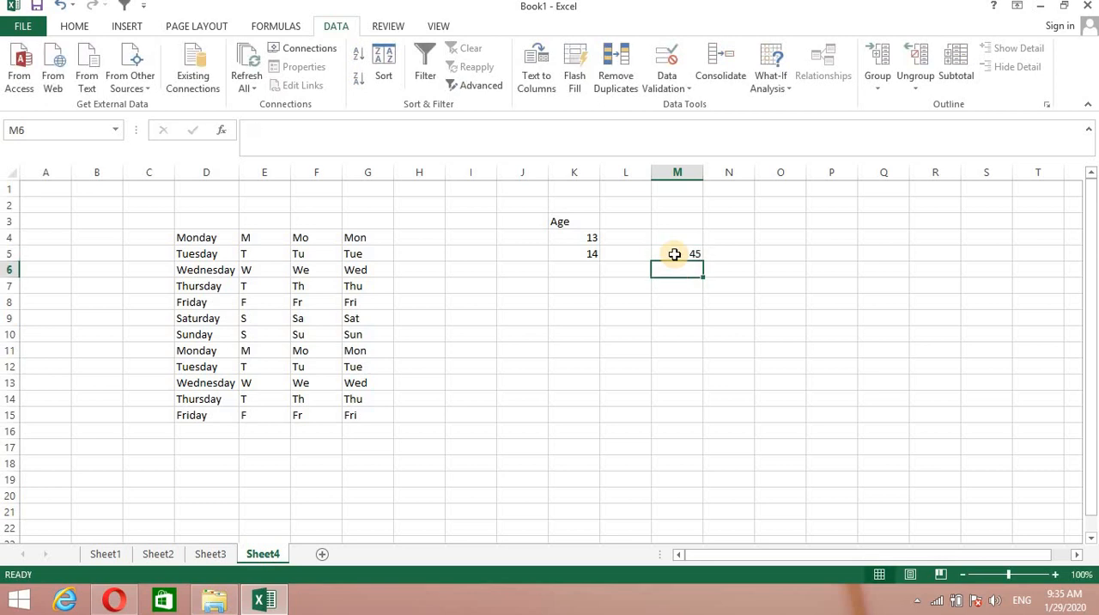
type("900")
key("Return")
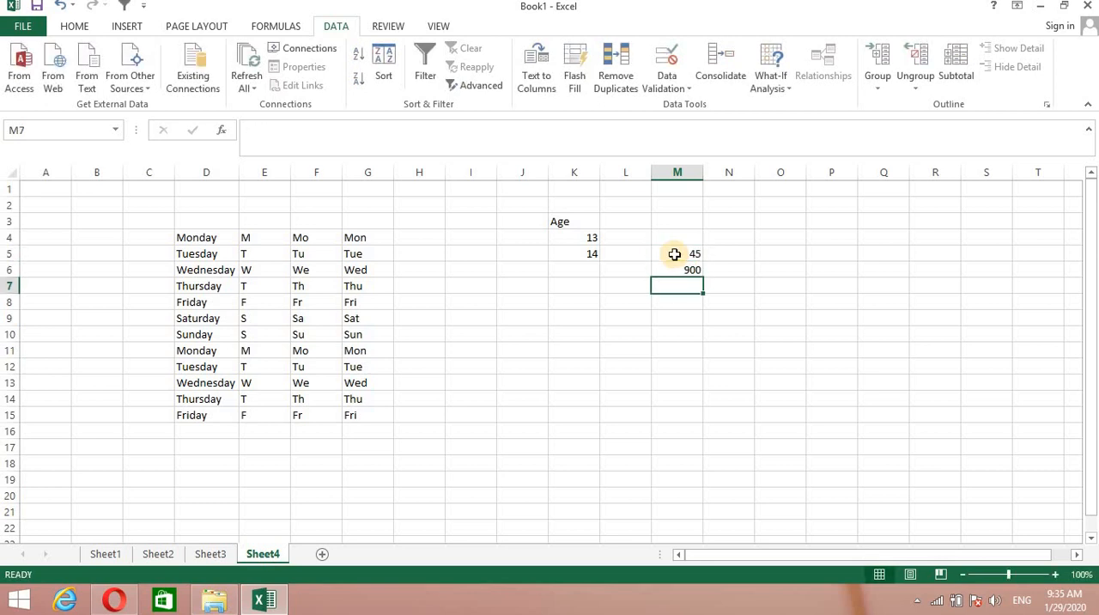
type("23")
key("Return")
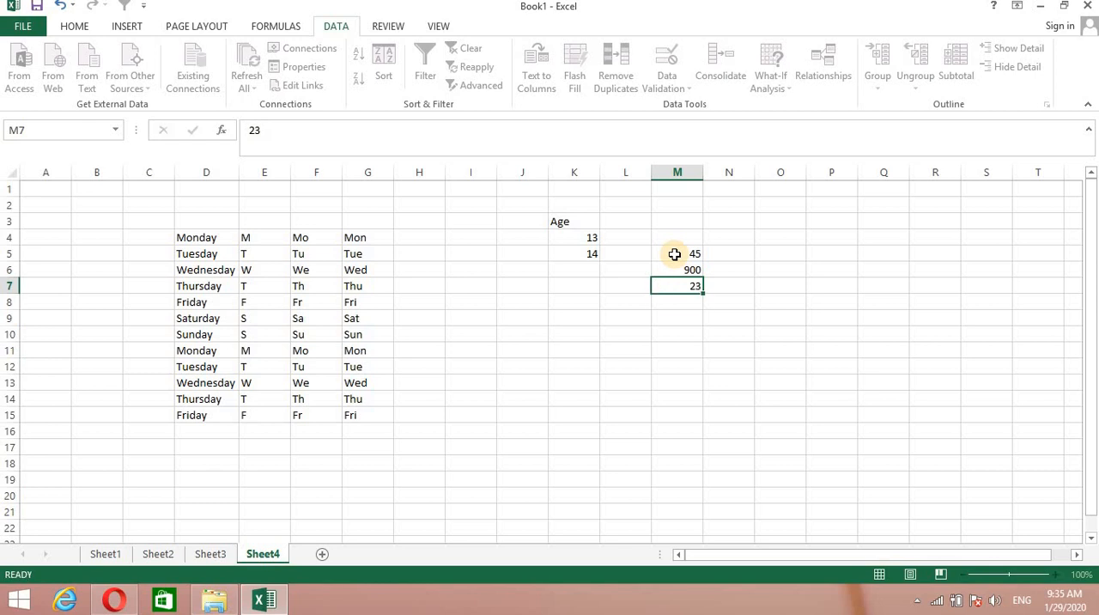
Test the column M validation by trying to enter 10 in cell M8, and cancel the entry.
type("1")
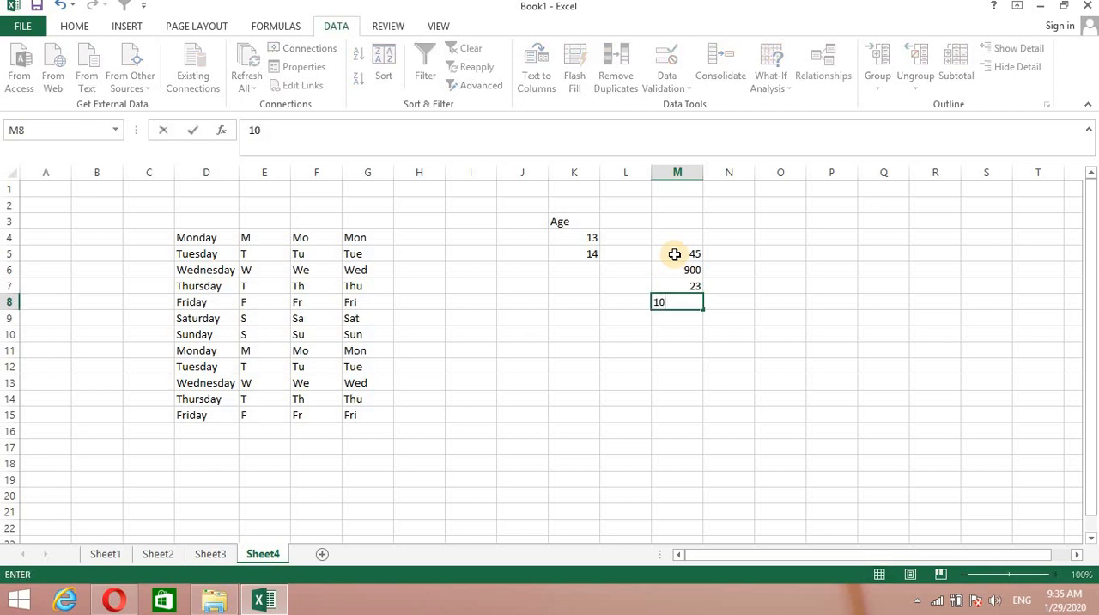
type("0")
key("Return")
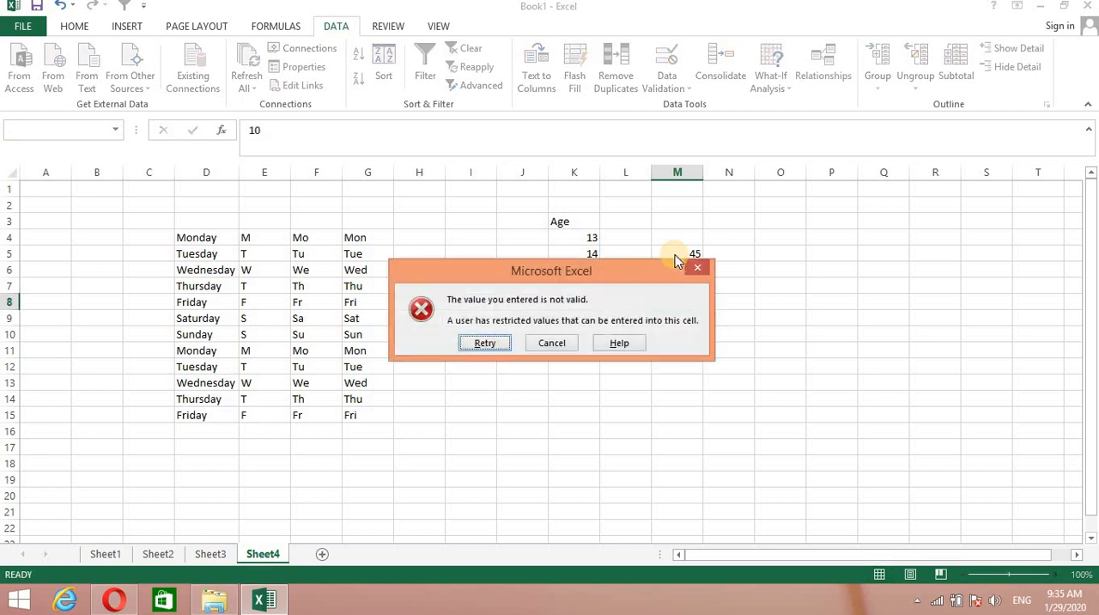
left_click(557, 344)
left_click(742, 332)
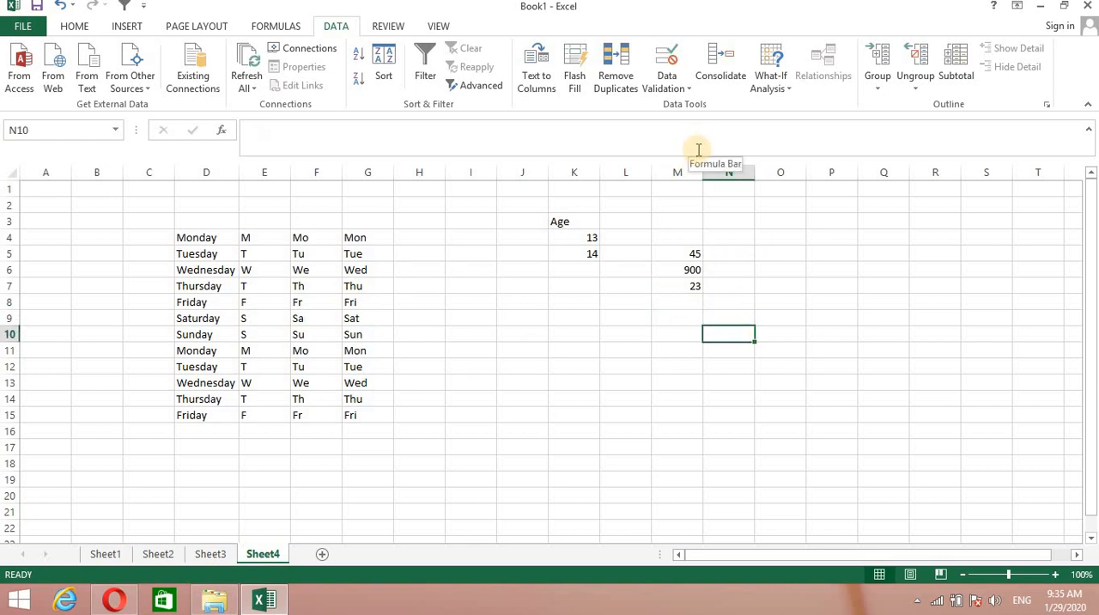
Set up a data validation rule for cells O4 to O16 that allows only a text length between two limits.
left_click_drag(759, 236, 768, 424)
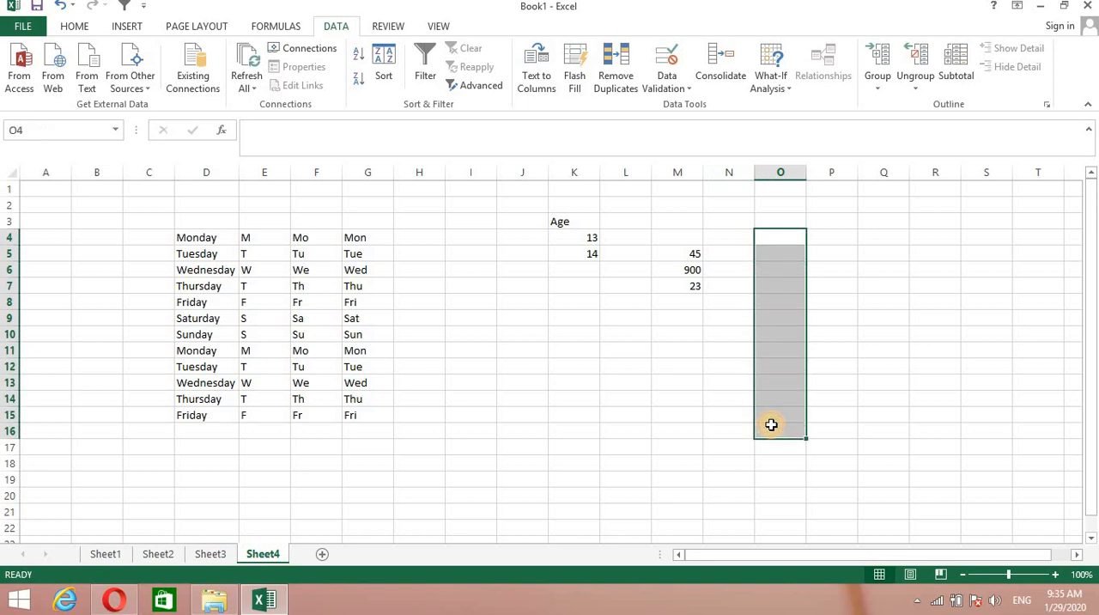
left_click(683, 84)
left_click(704, 106)
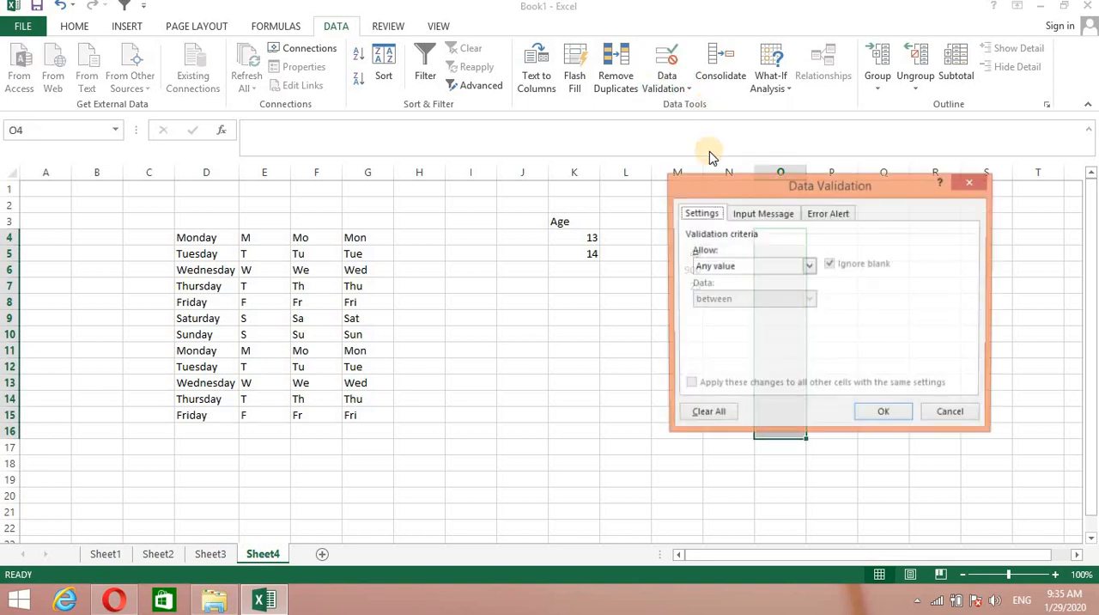
left_click(811, 267)
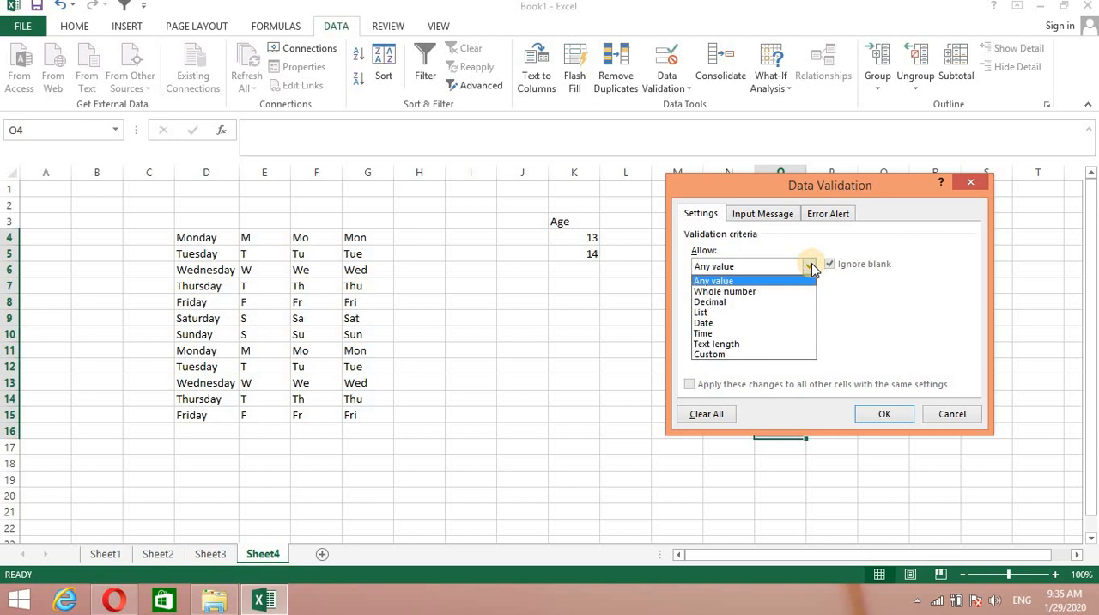
left_click(716, 344)
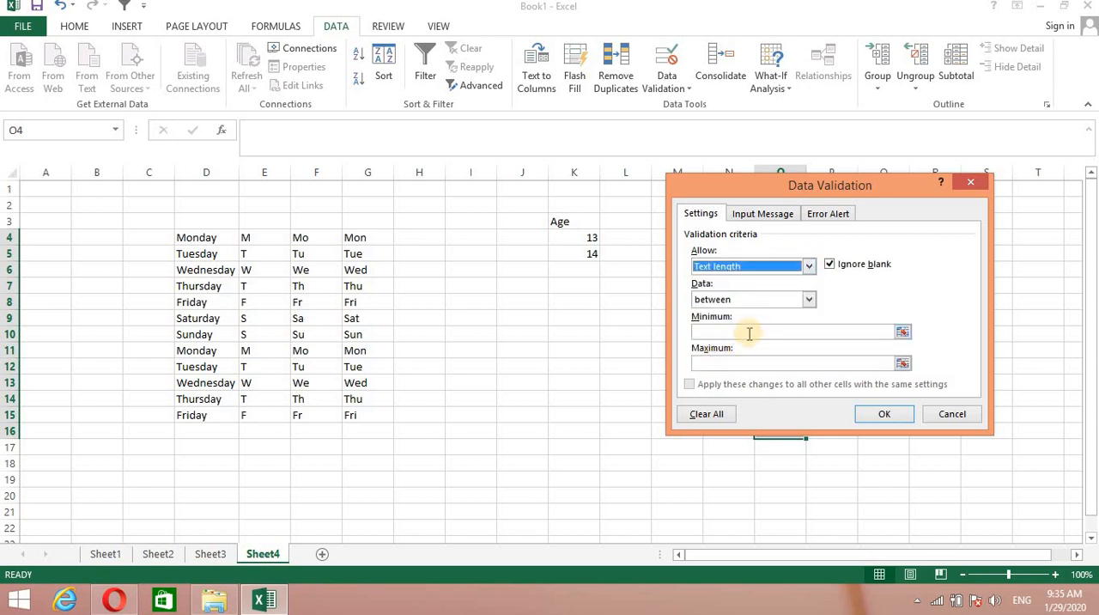
left_click(809, 300)
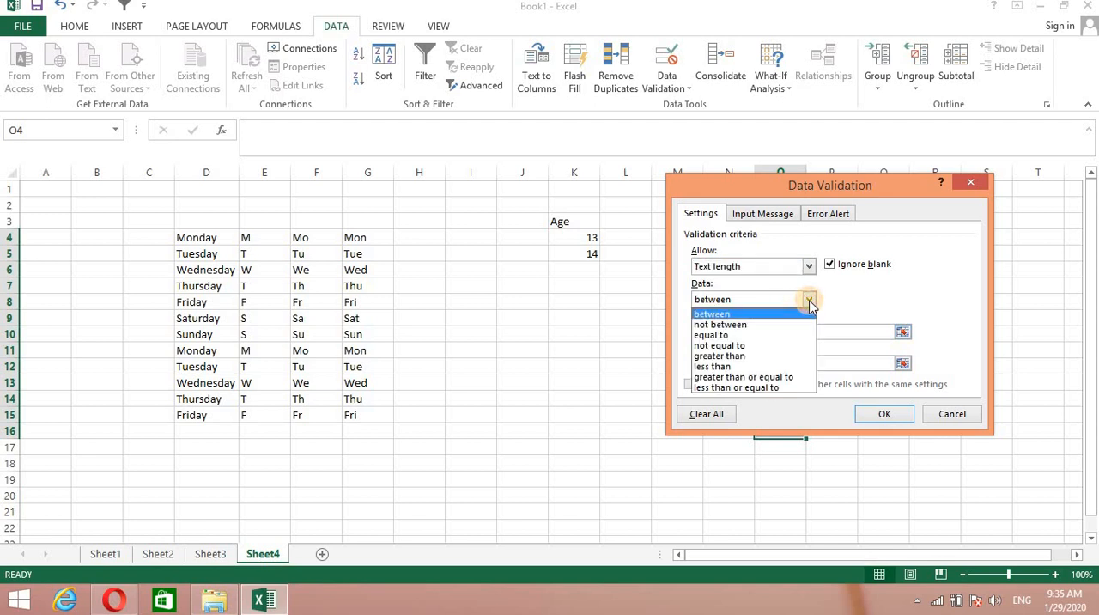
left_click(709, 313)
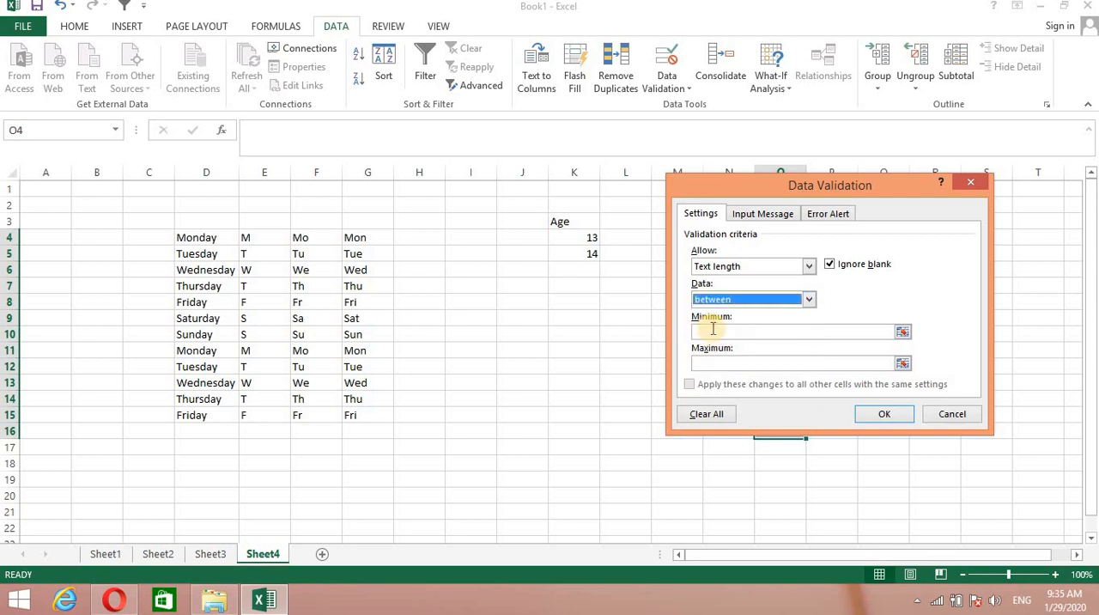
left_click(727, 362)
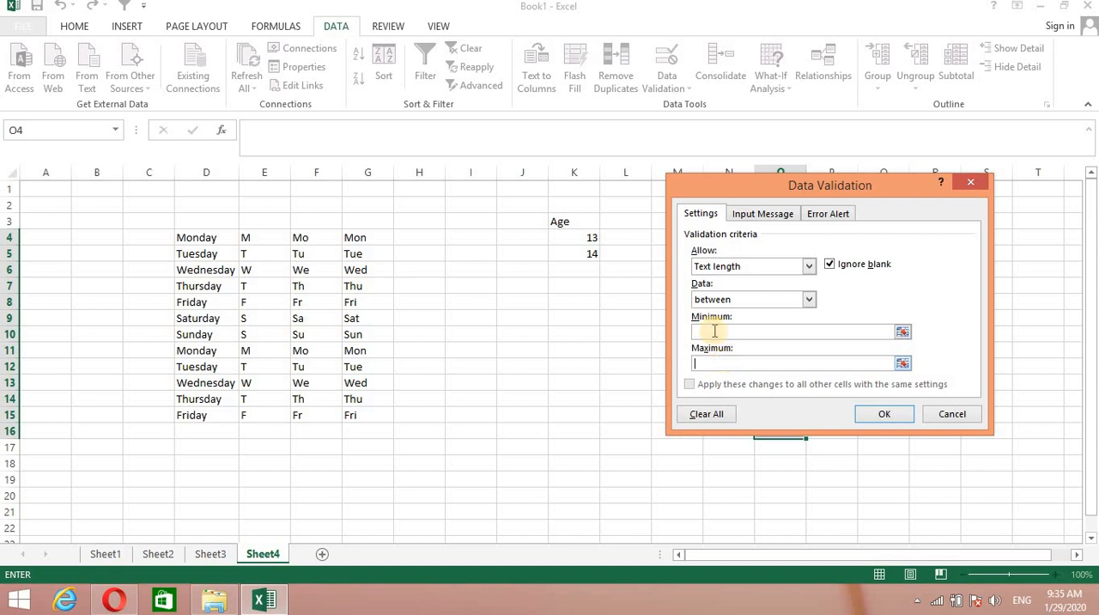
left_click(808, 300)
left_click(808, 299)
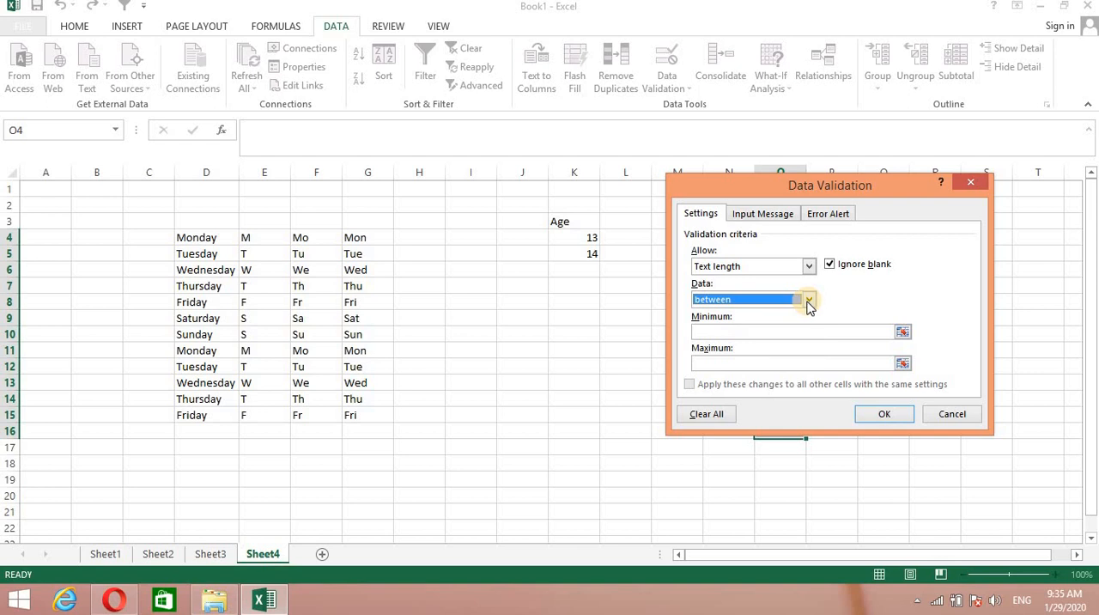
Set the text length minimum to 3 and maximum to 8, and apply the rule.
left_click(721, 332)
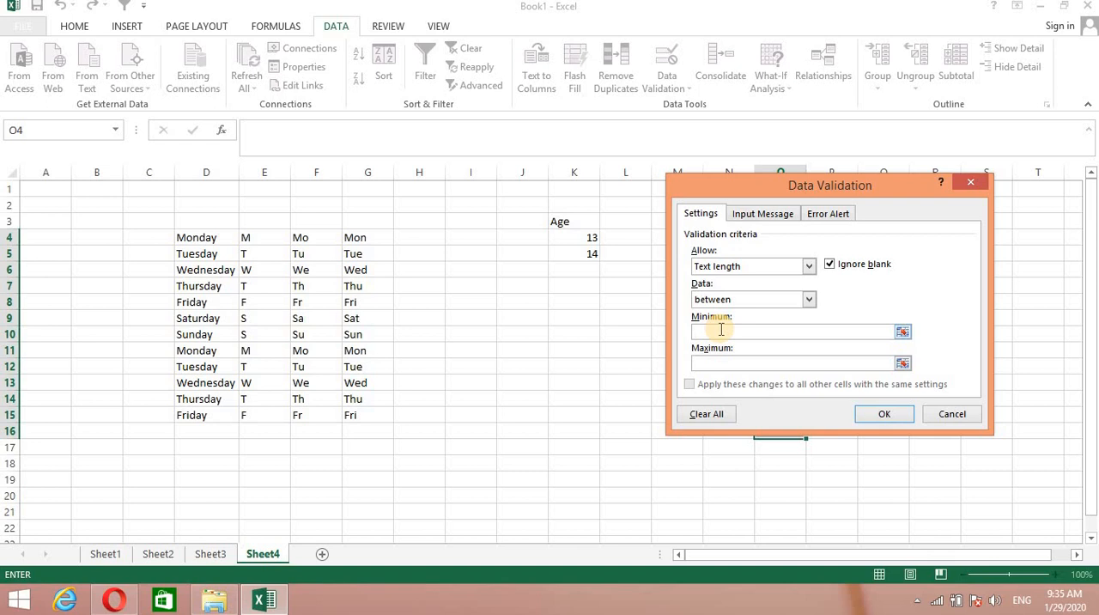
type("3")
left_click(722, 362)
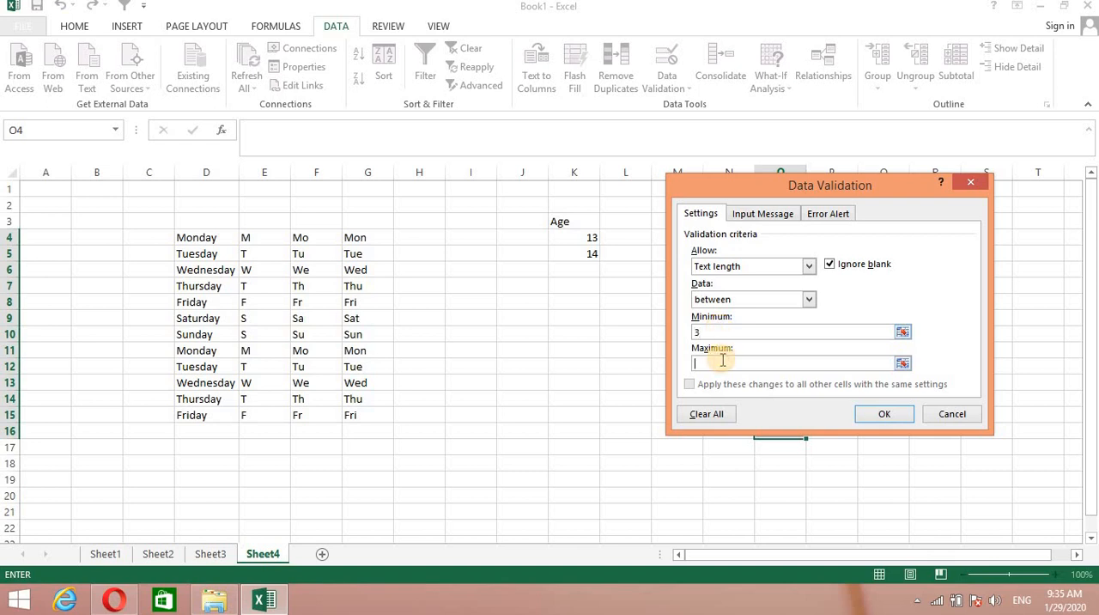
type("8")
left_click_drag(894, 188, 569, 262)
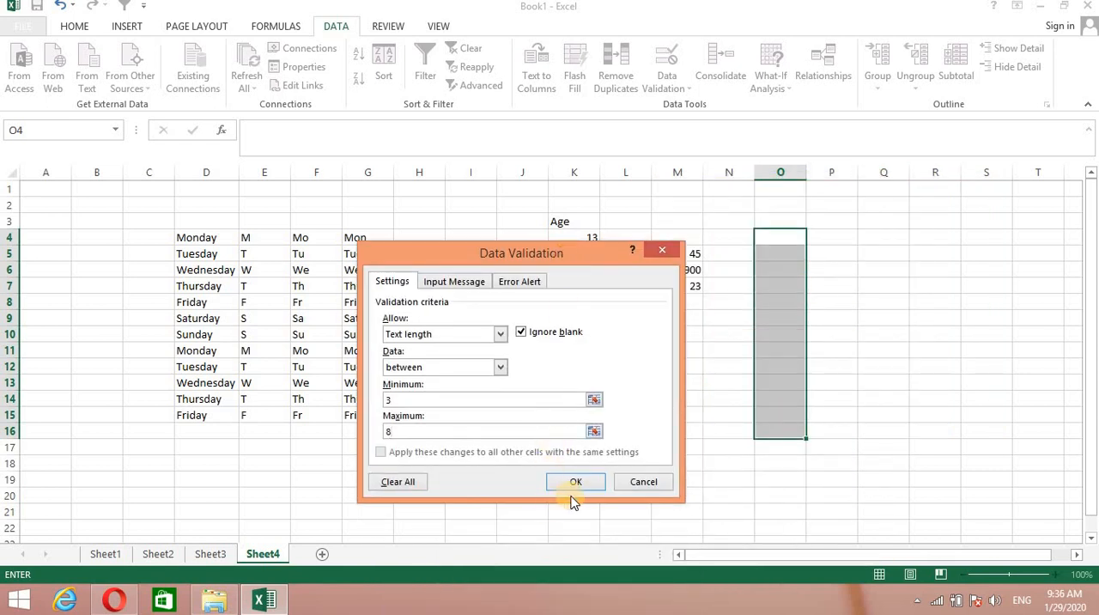
left_click(574, 486)
left_click(592, 483)
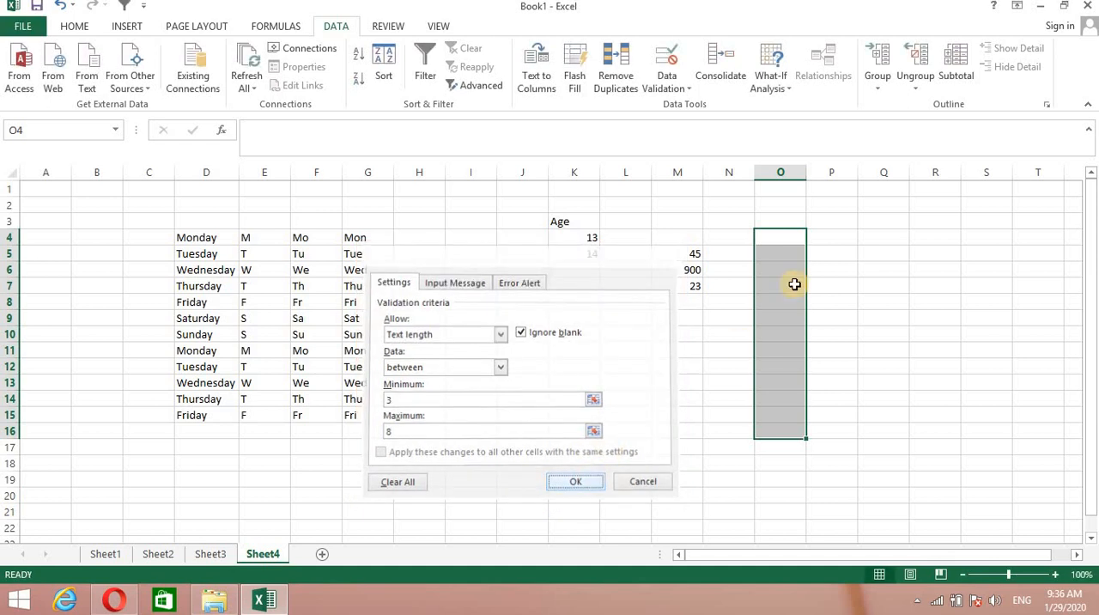
Test the text length validation by trying to enter "ab" in cell O5, and cancel the entry.
left_click(775, 252)
type("ab")
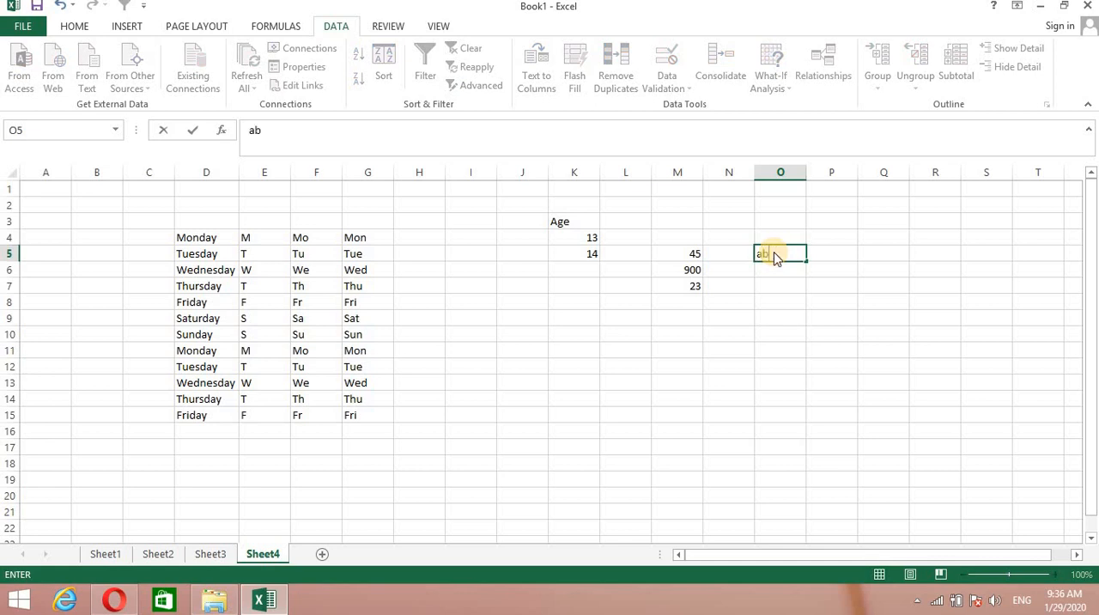
key("Return")
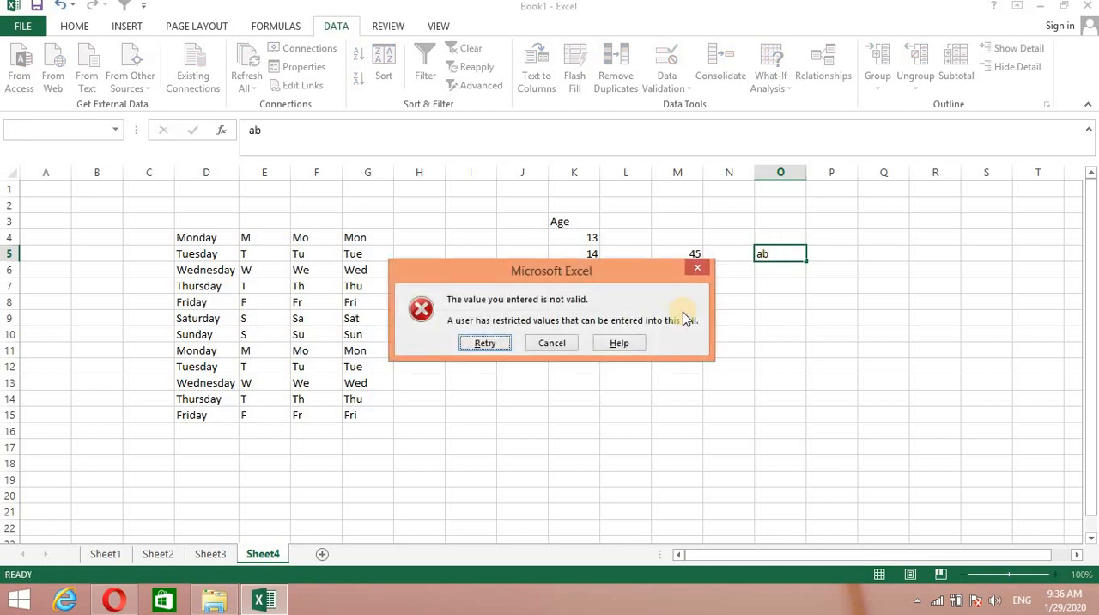
left_click(568, 343)
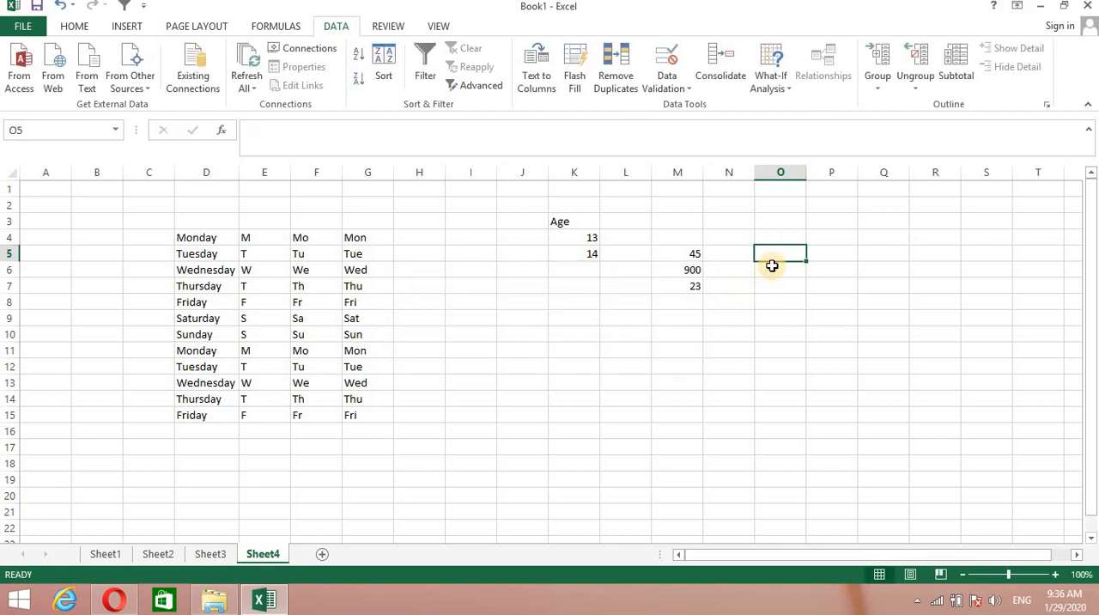
Test the text length validation by entering a four-letter first name in cell O6.
left_click(770, 265)
type("abi")
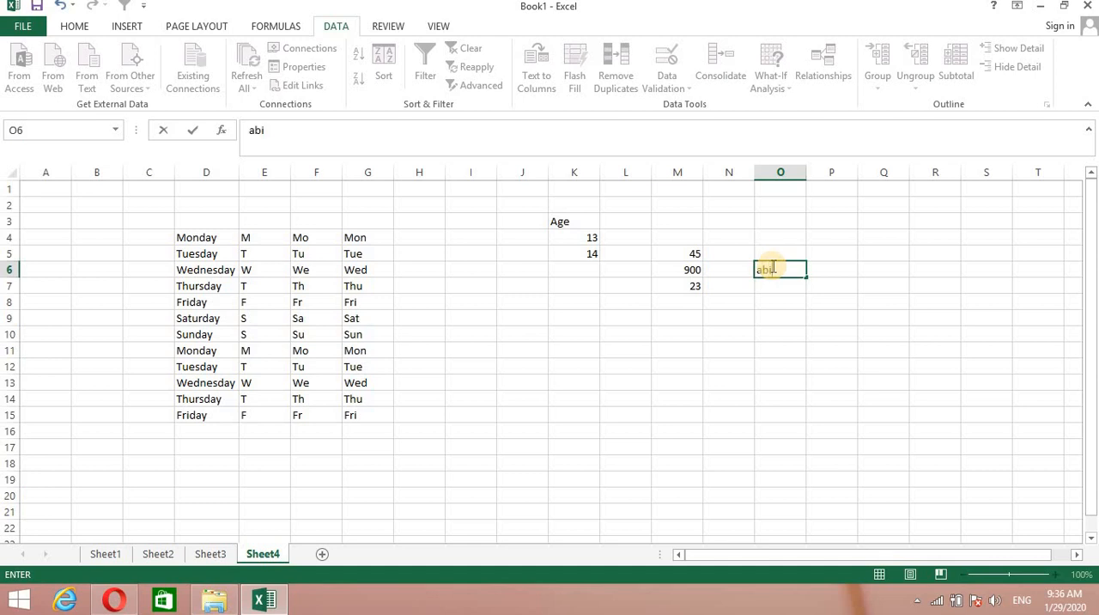
type("d")
key("Return")
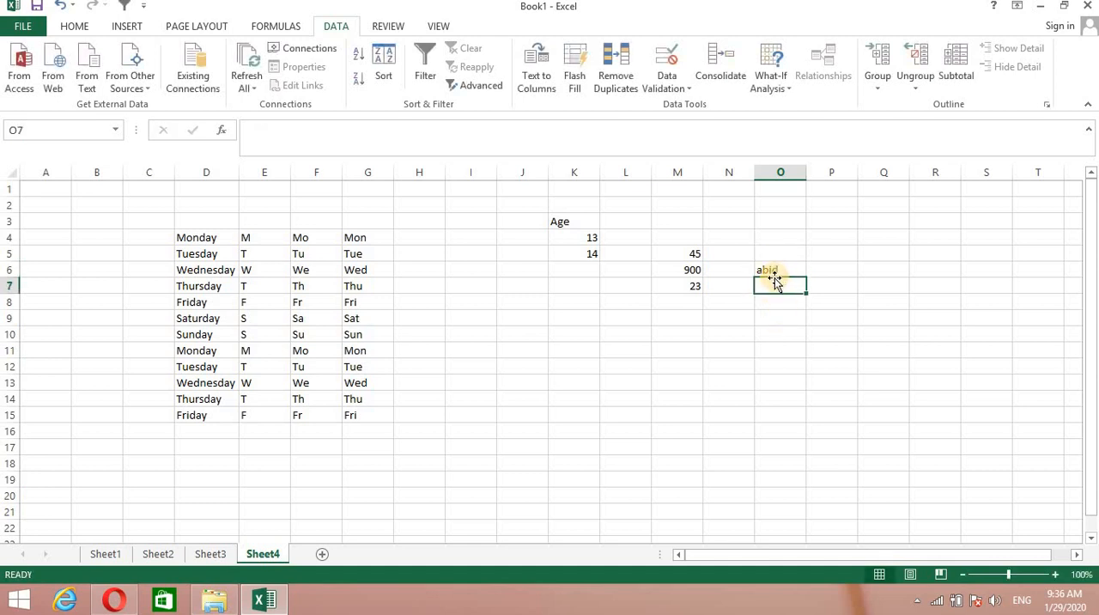
Test the text length validation by trying to enter a 17-letter channel name in cell O7, and cancel the entry.
type("ka")
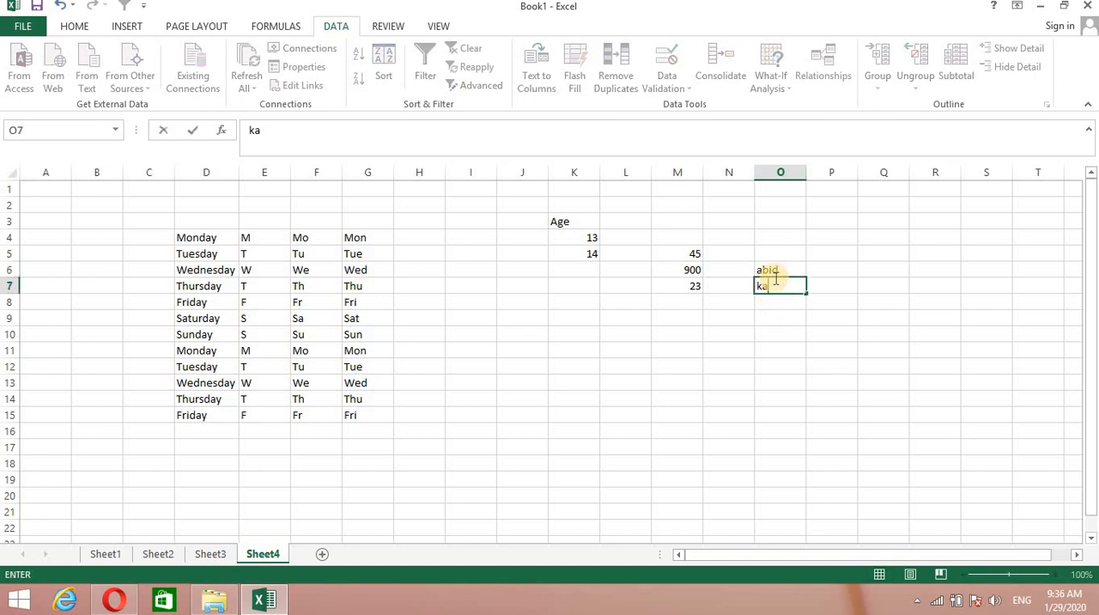
type("rimarainyoutube")
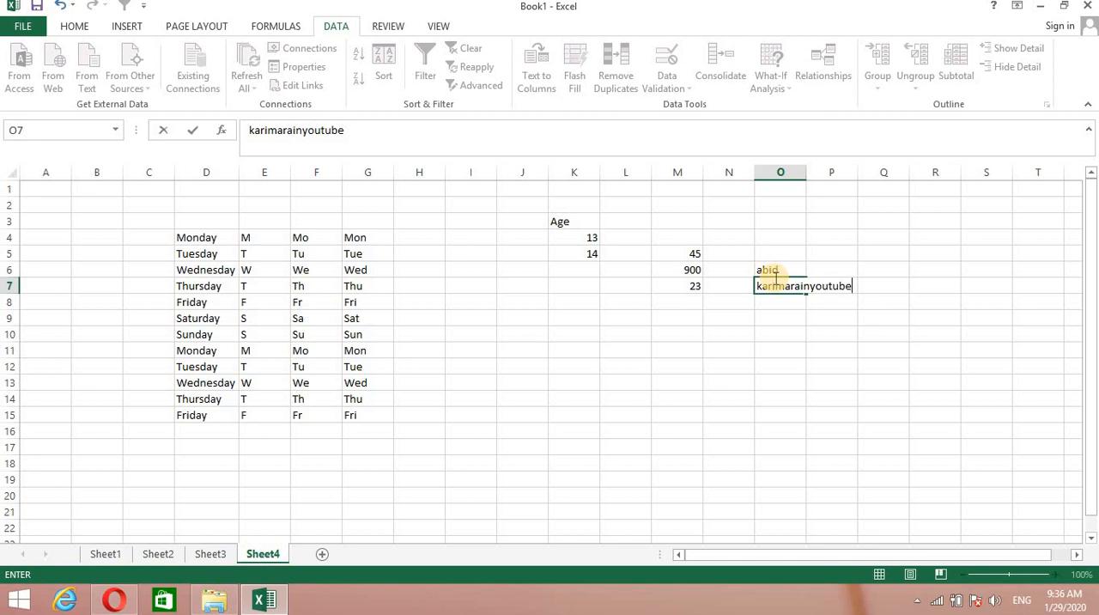
key("Return")
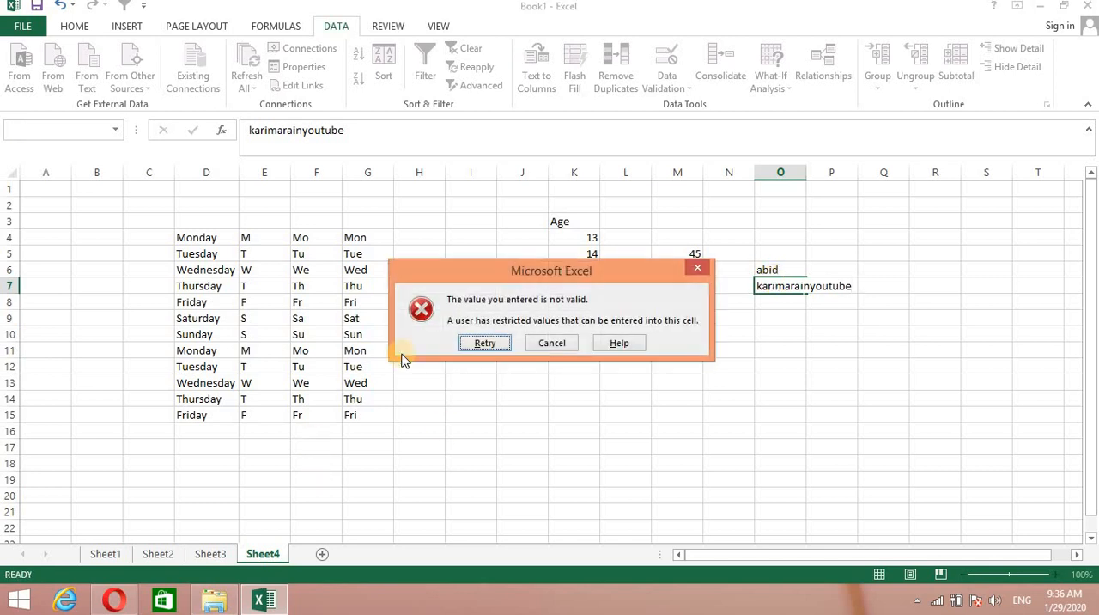
left_click(555, 346)
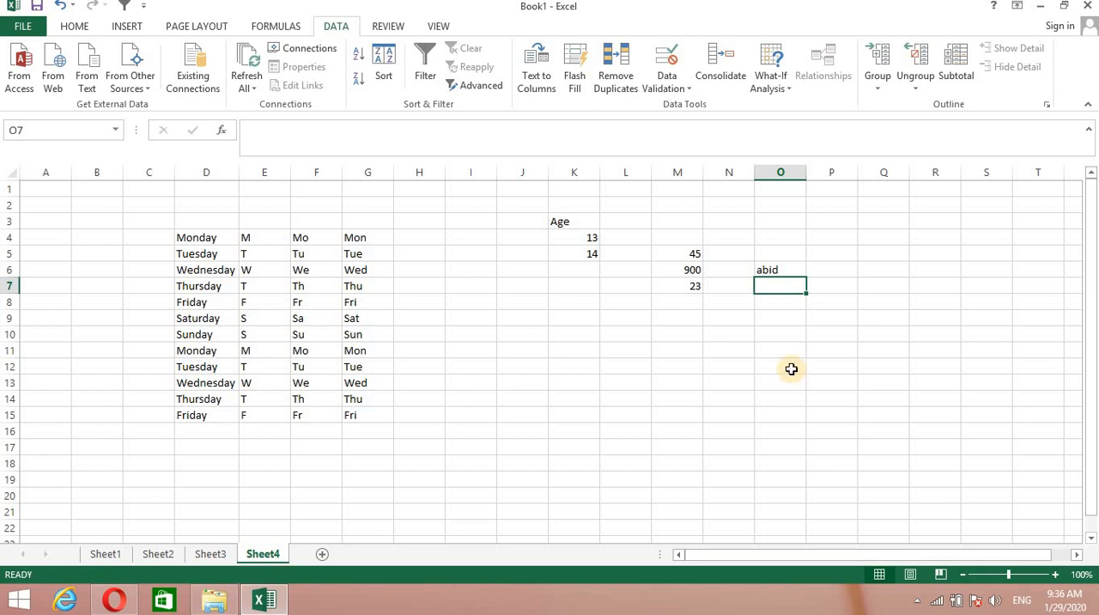
left_click(791, 370)
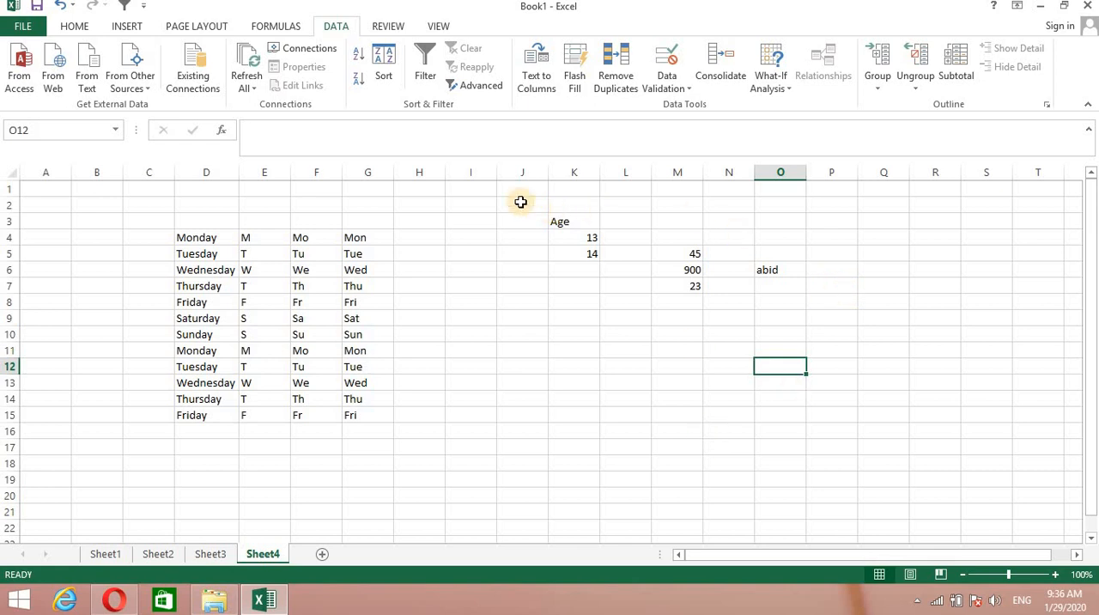
Clear everything, including the validation test data, from cells J1 to P21.
left_click_drag(523, 190, 837, 513)
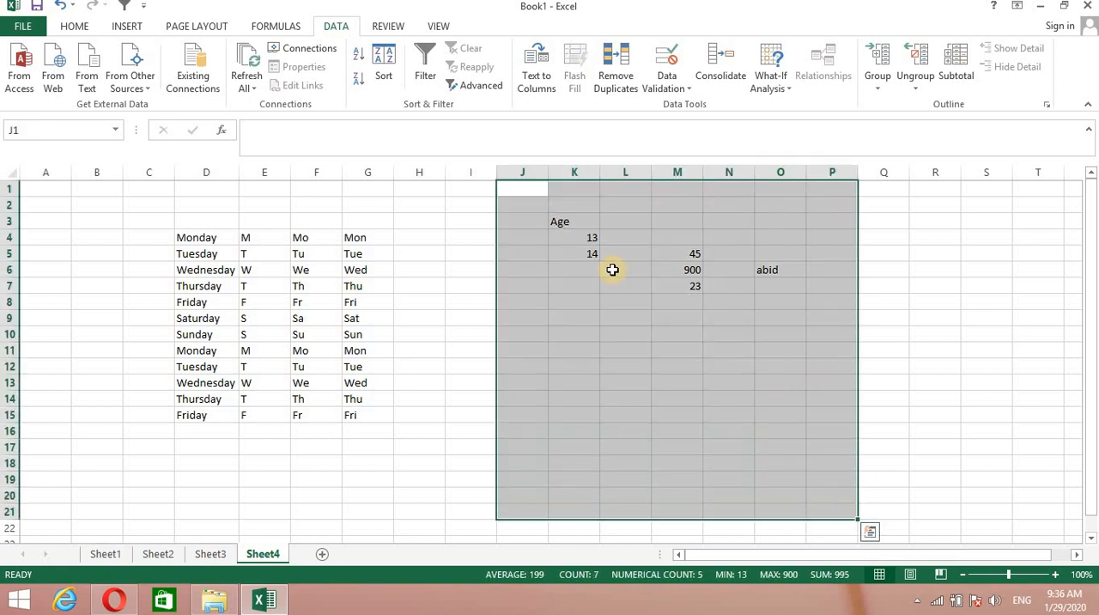
left_click(73, 24)
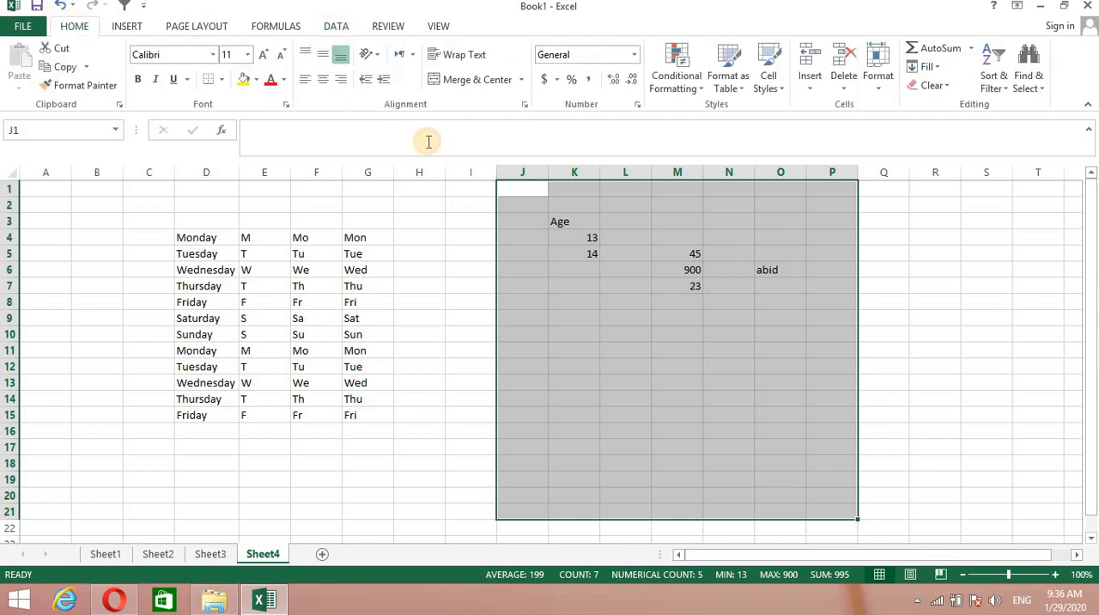
left_click(945, 86)
left_click(942, 106)
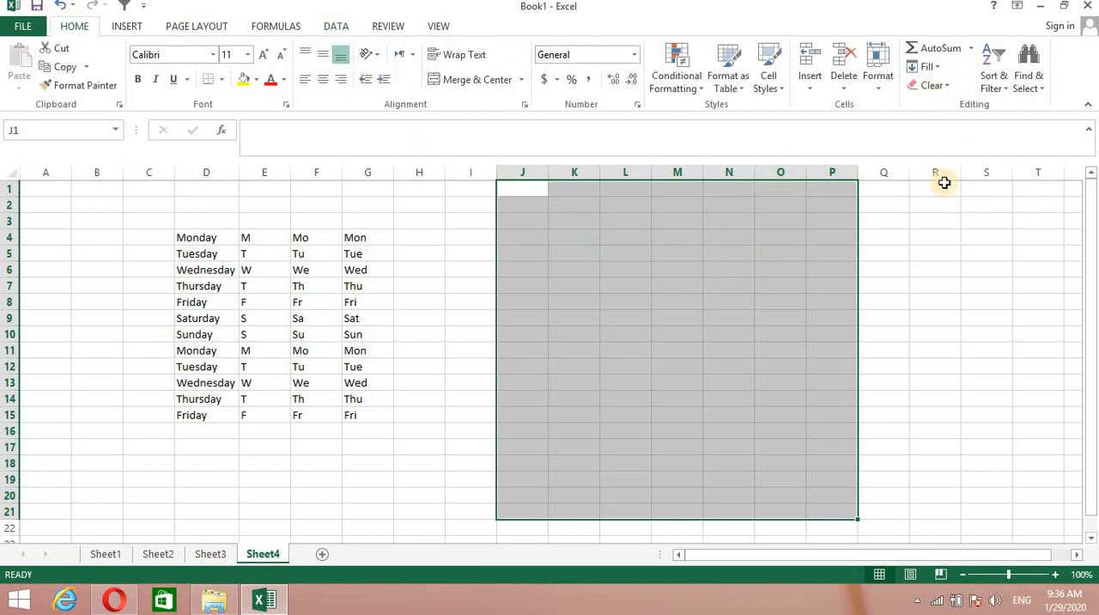
left_click(935, 496)
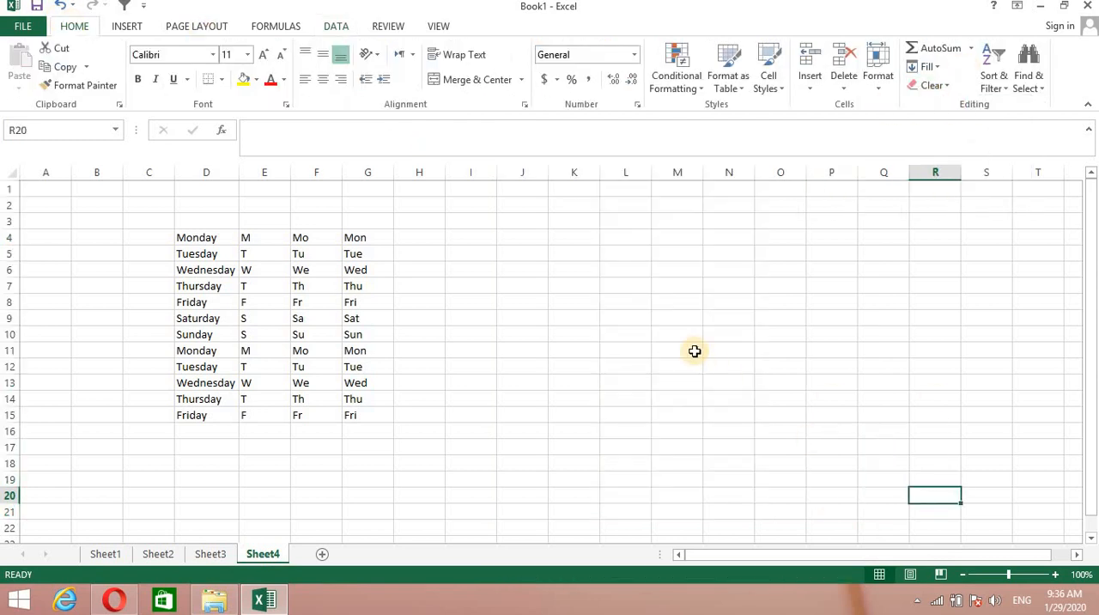
Enter Pakistan in cell J4.
double_click(522, 235)
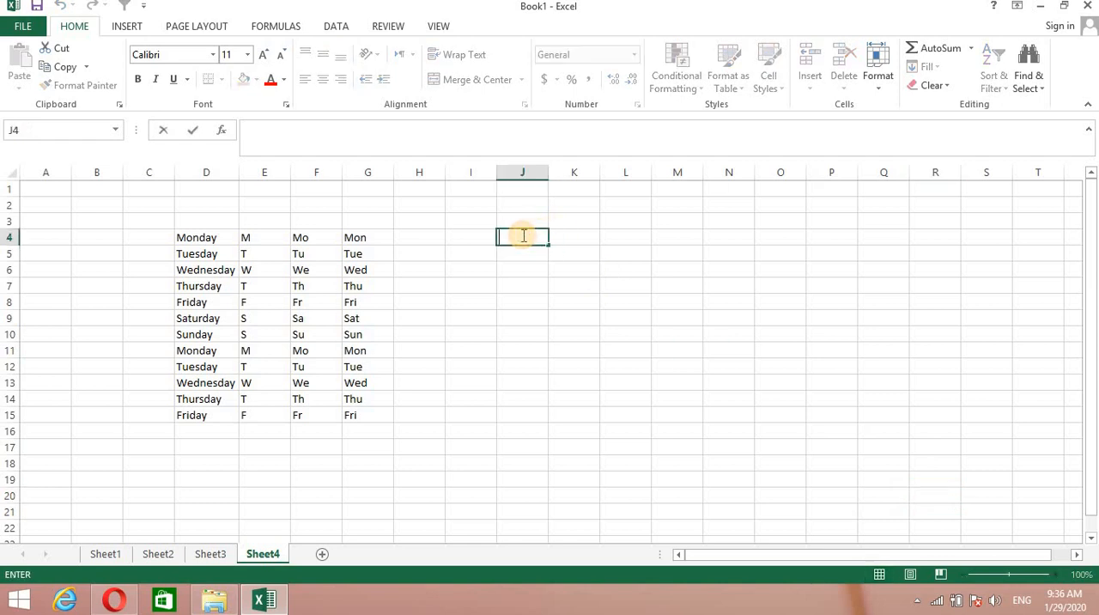
type("Pakistan")
key("Return")
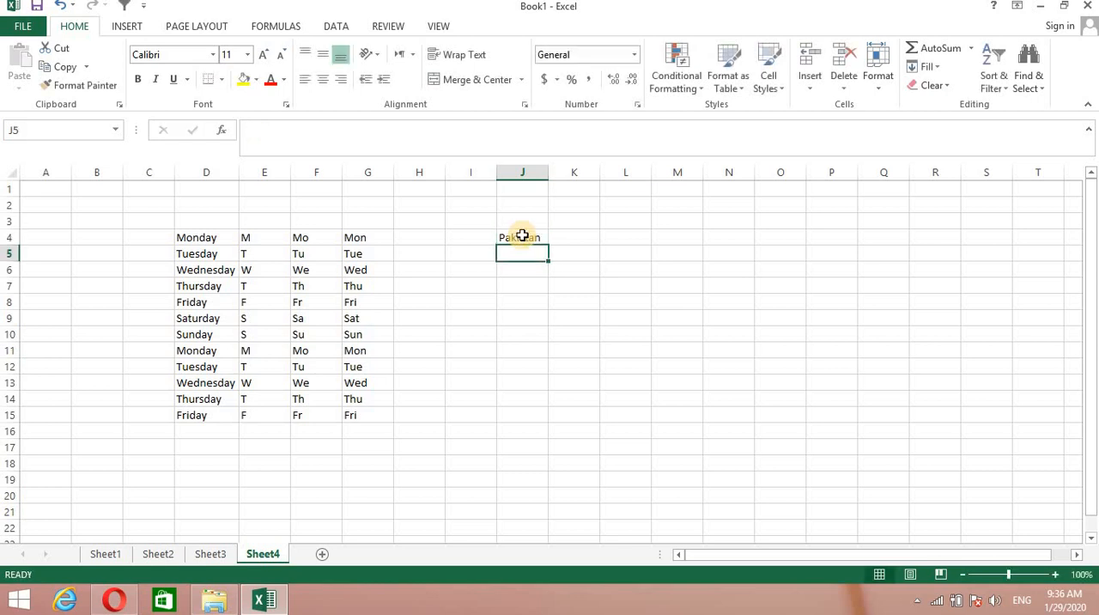
Enter the countries india, china, america, Uk and indonesia in cells J5 to J9.
type("india")
key("Return")
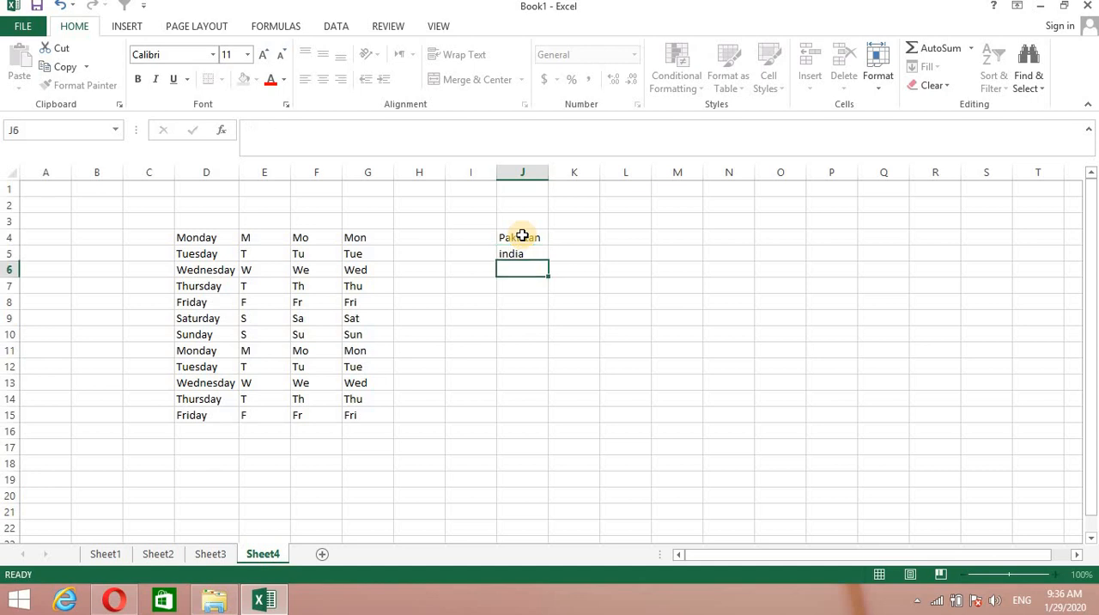
type("china")
key("Return")
type("a")
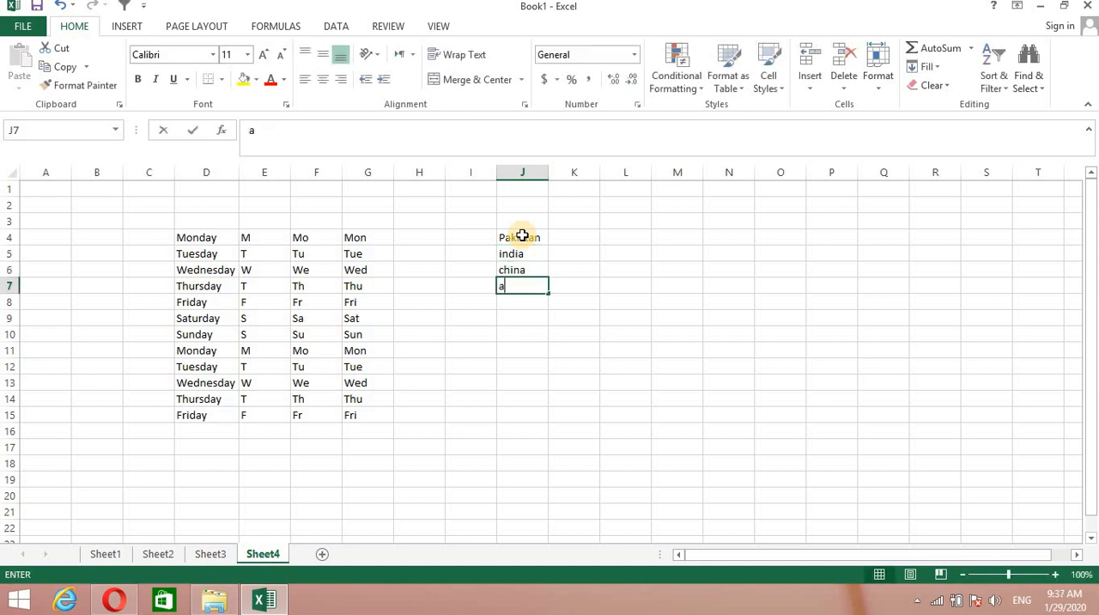
type("merica")
key("Return")
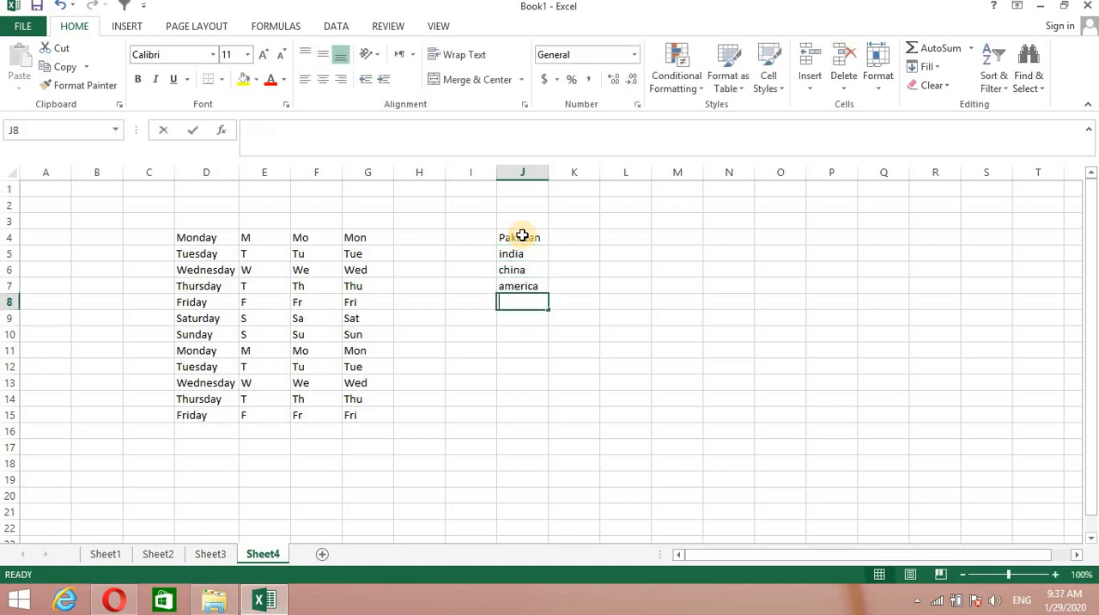
type("Uk")
key("Return")
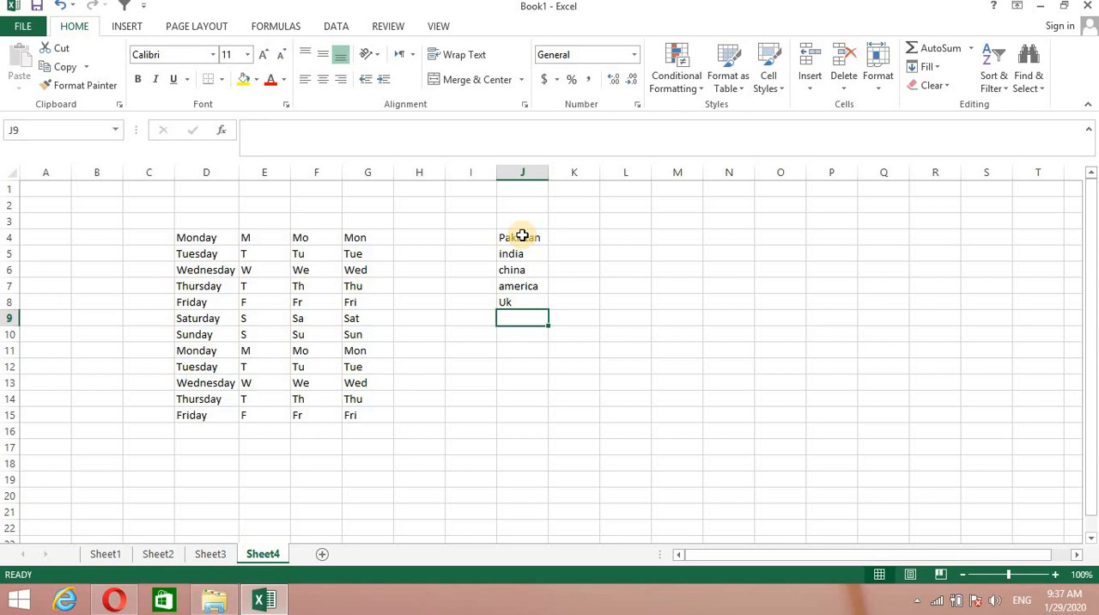
type("indone")
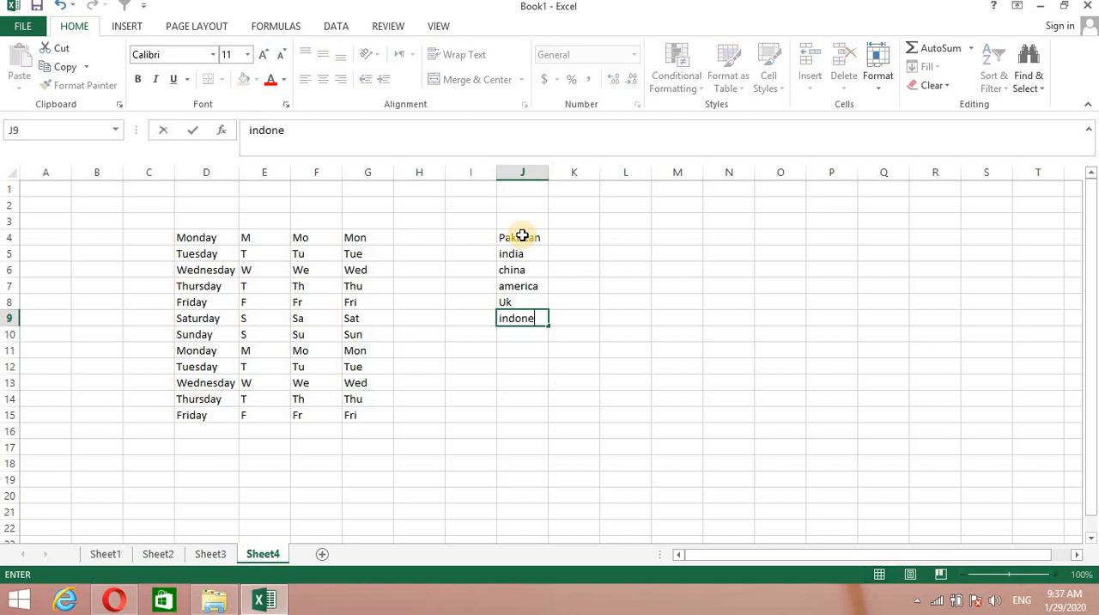
type("sia")
key("Return")
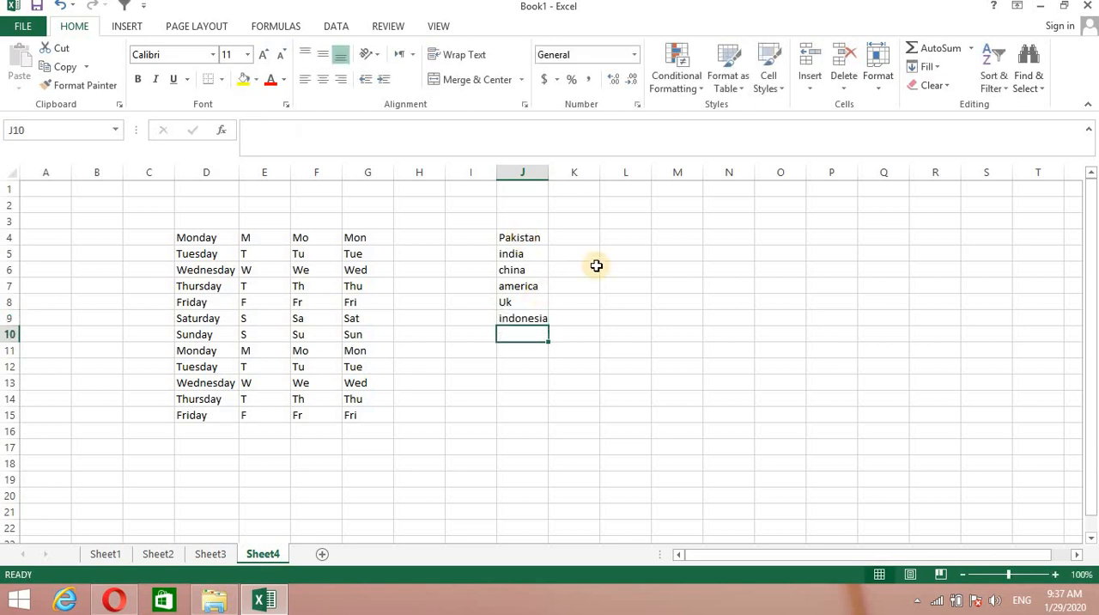
left_click_drag(614, 348, 675, 218)
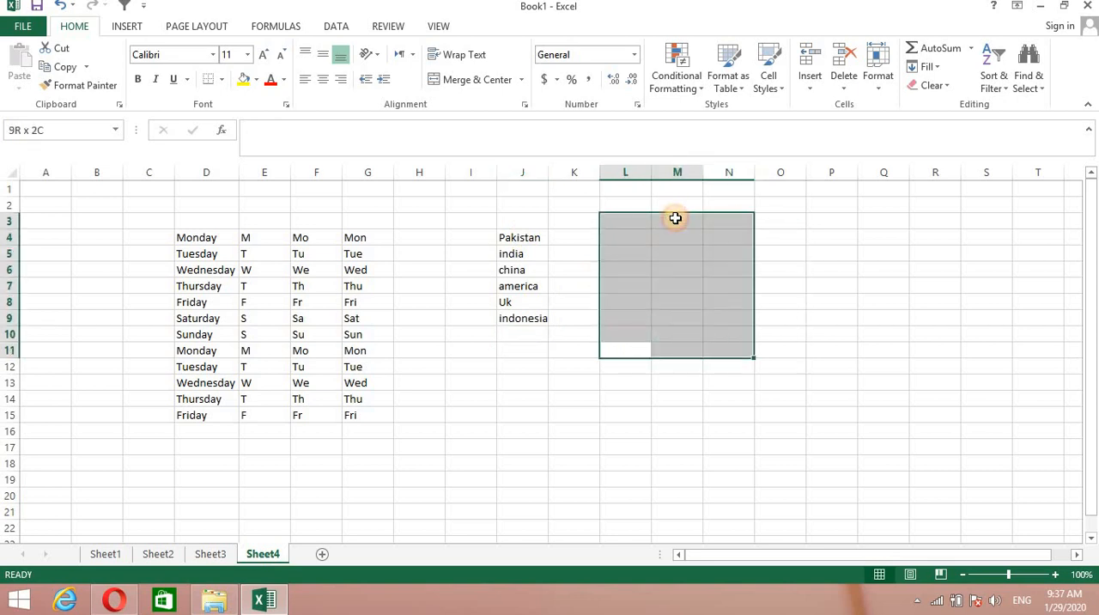
left_click(770, 331)
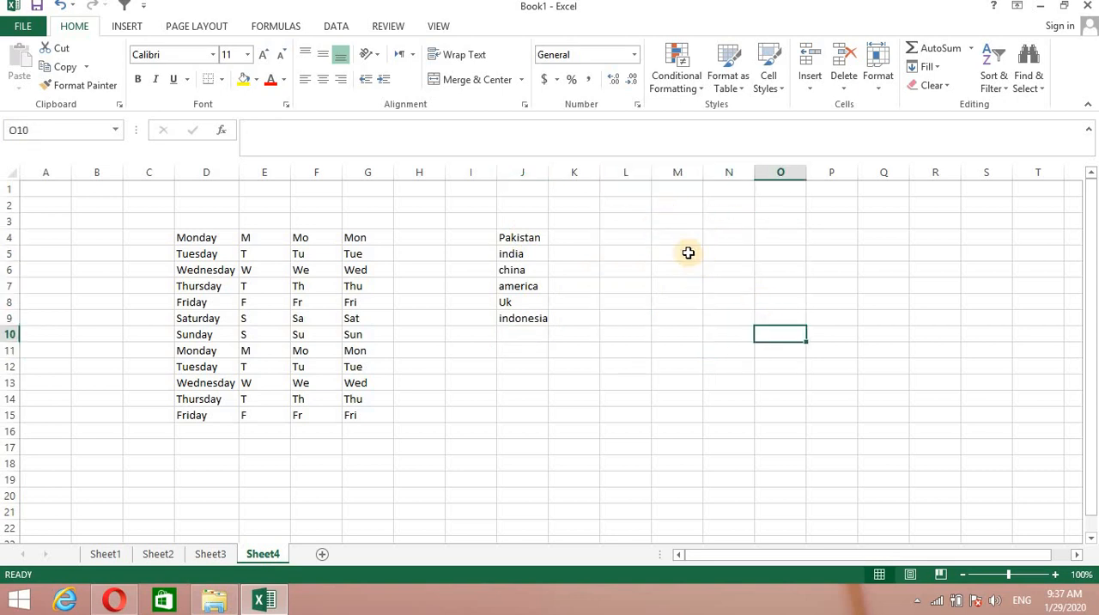
left_click(688, 252)
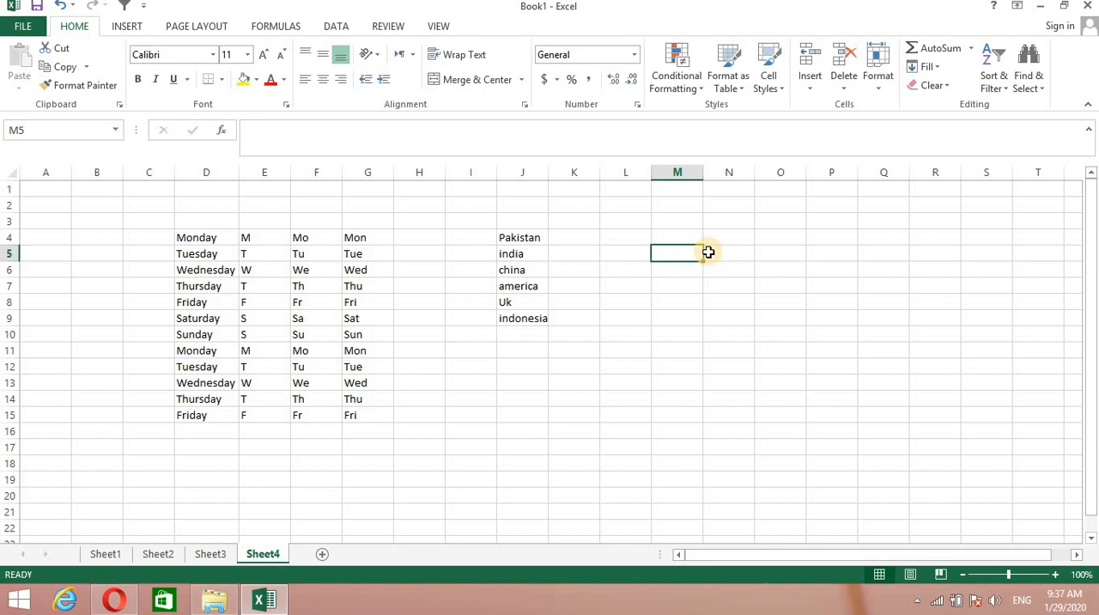
left_click(589, 251)
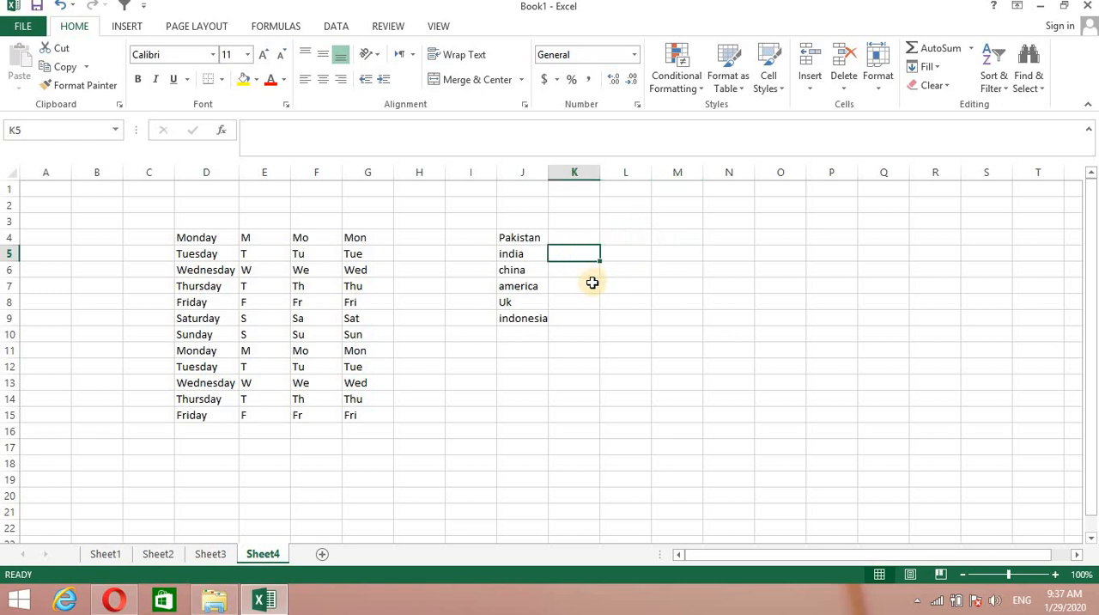
Add a List data validation rule to cell M5 that uses cells J4 to J9 as its source.
left_click_drag(655, 250, 657, 253)
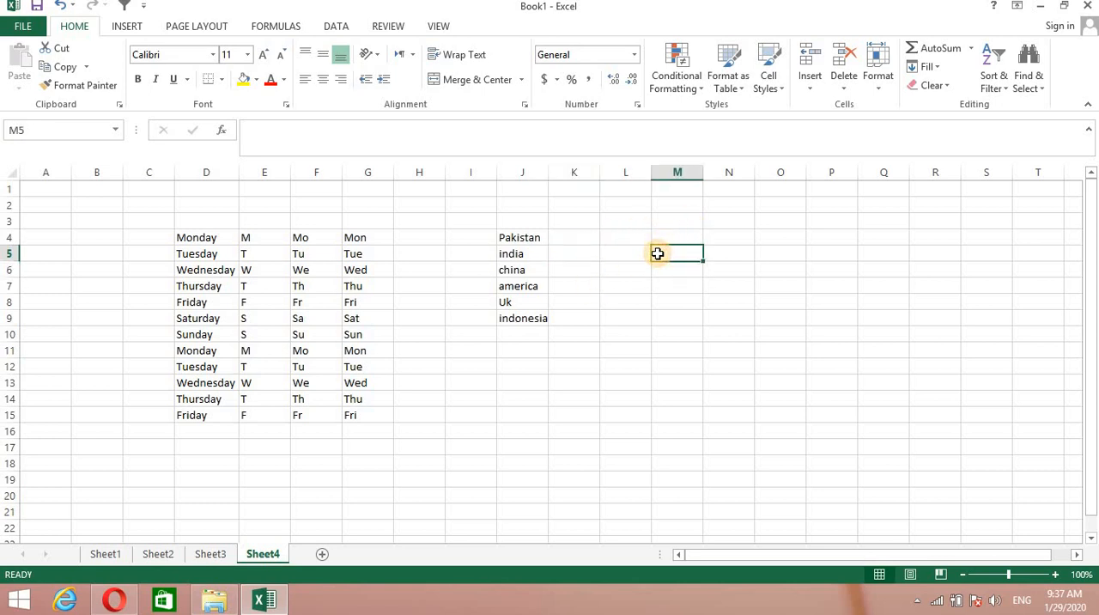
left_click(336, 27)
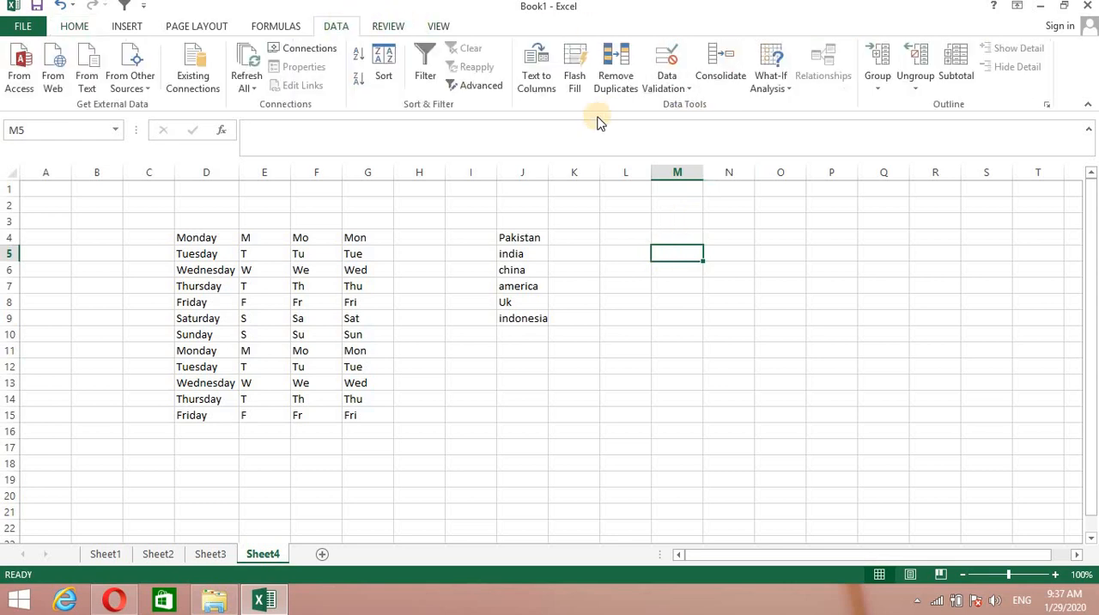
left_click(694, 89)
left_click(698, 105)
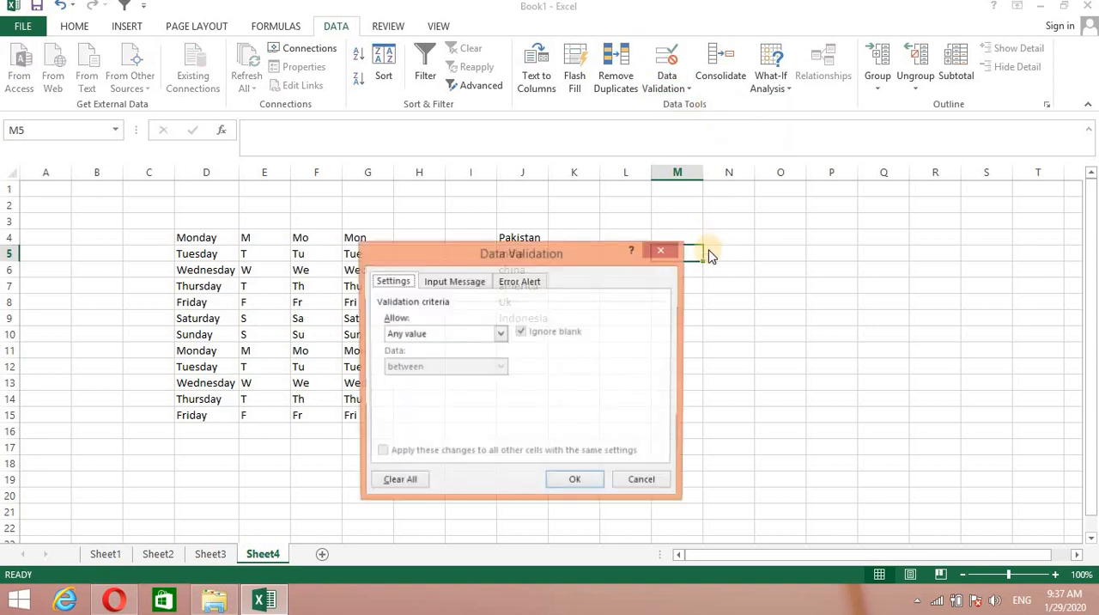
left_click_drag(564, 254, 862, 266)
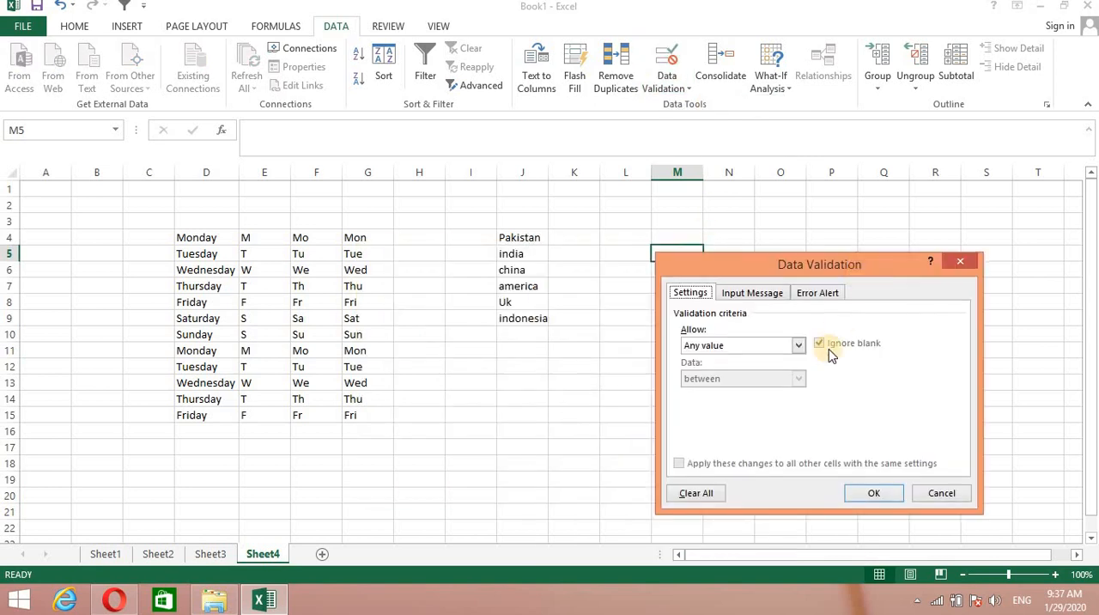
left_click(799, 345)
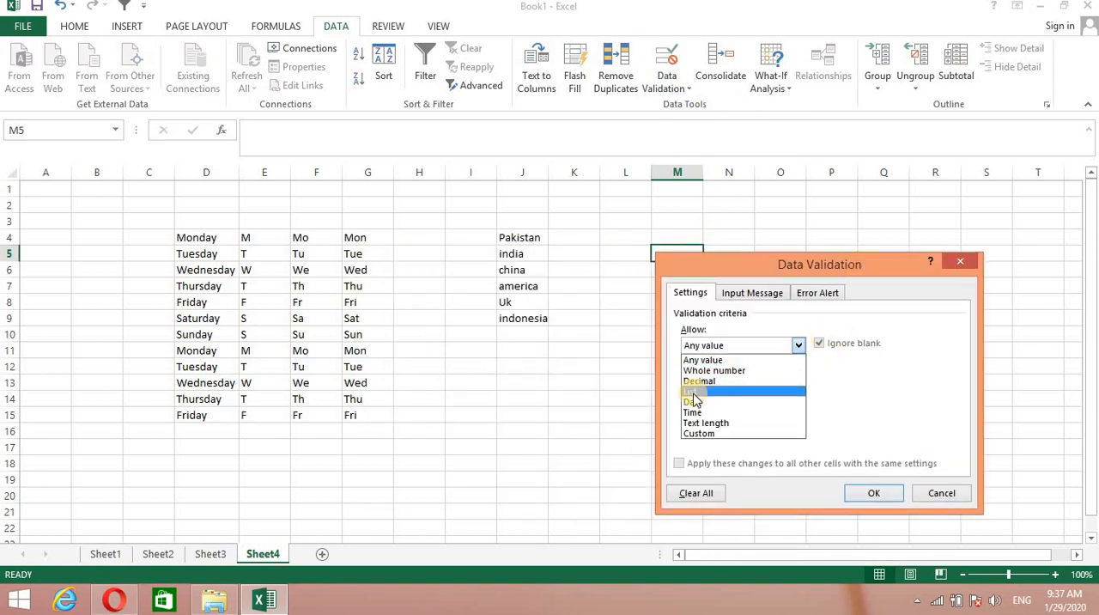
left_click(693, 392)
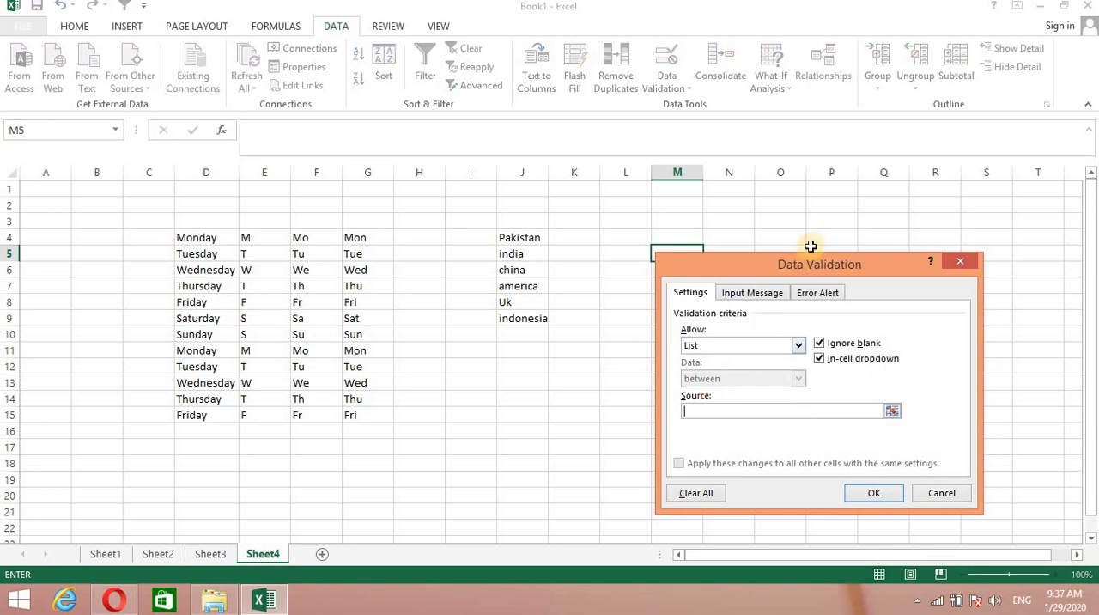
left_click_drag(811, 264, 888, 190)
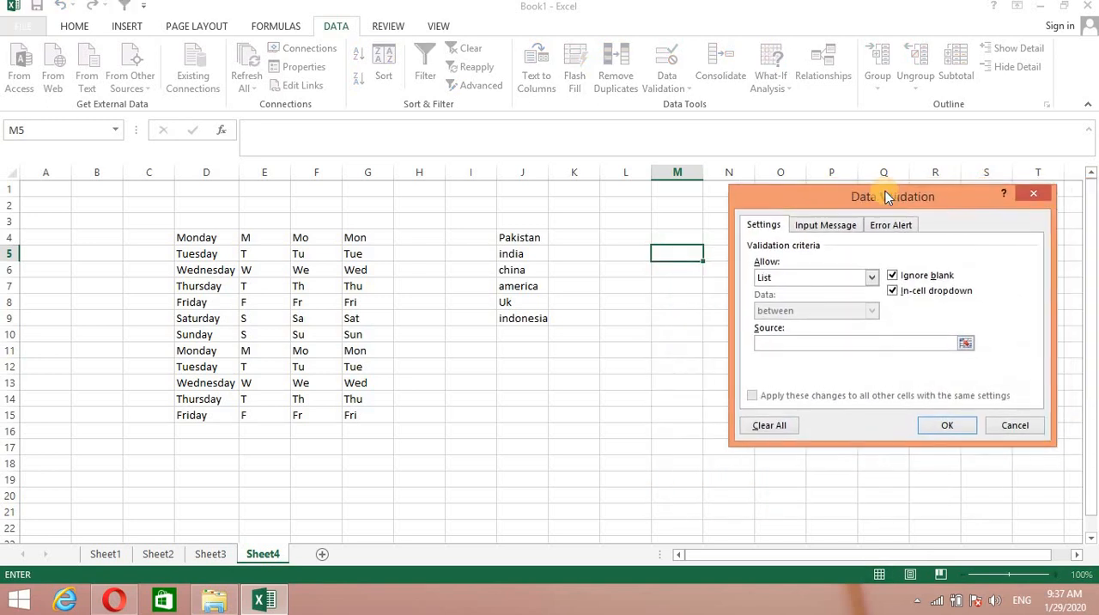
left_click_drag(506, 237, 523, 318)
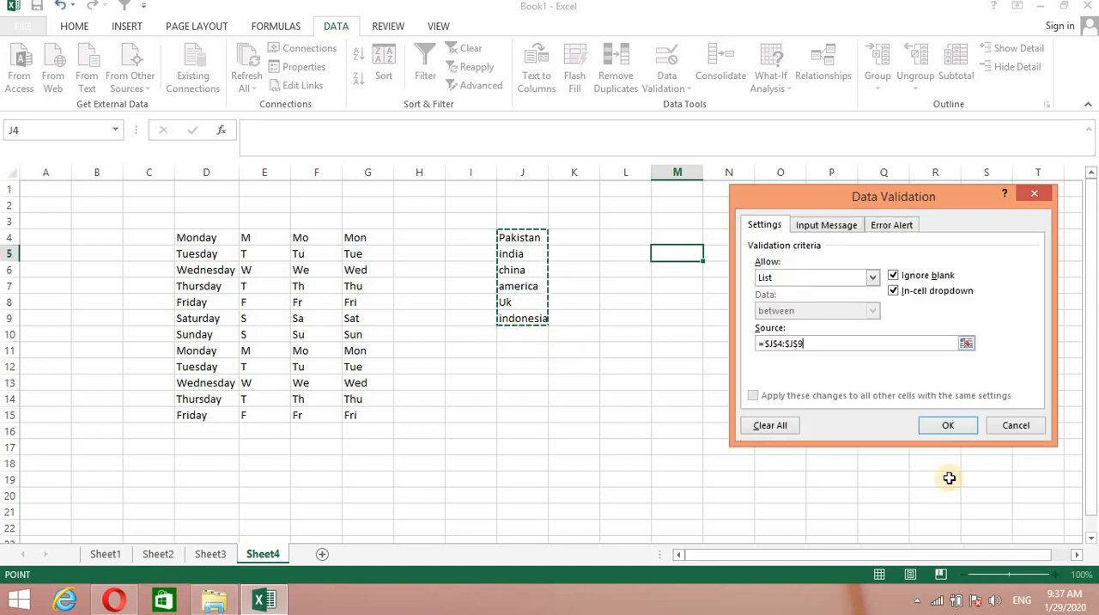
left_click(943, 429)
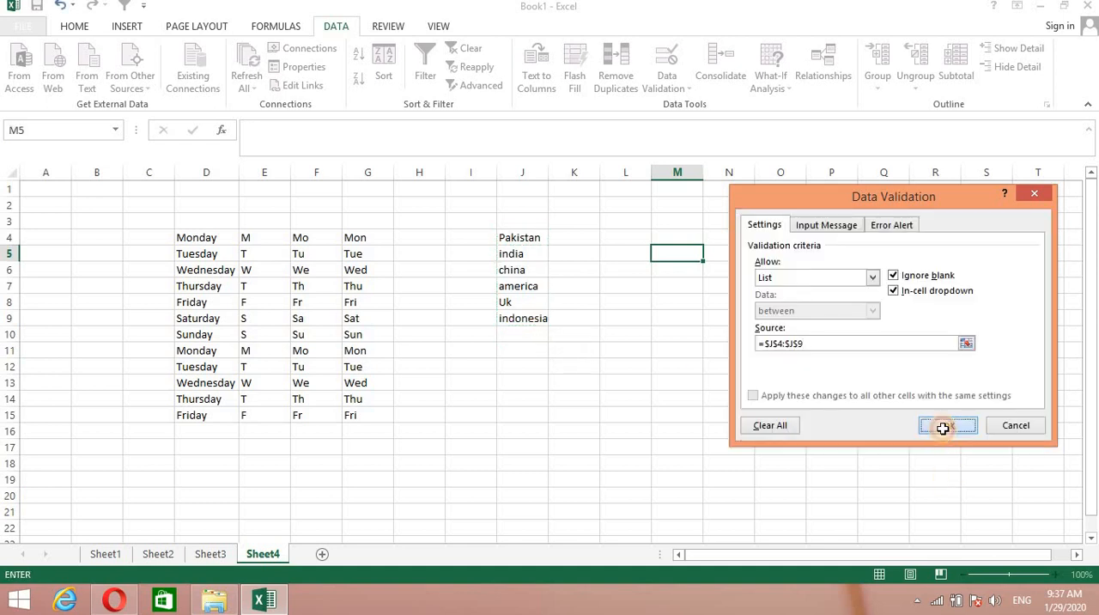
Test the country list in cell M5 by choosing Pakistan, china and finally india.
left_click(775, 338)
left_click(695, 253)
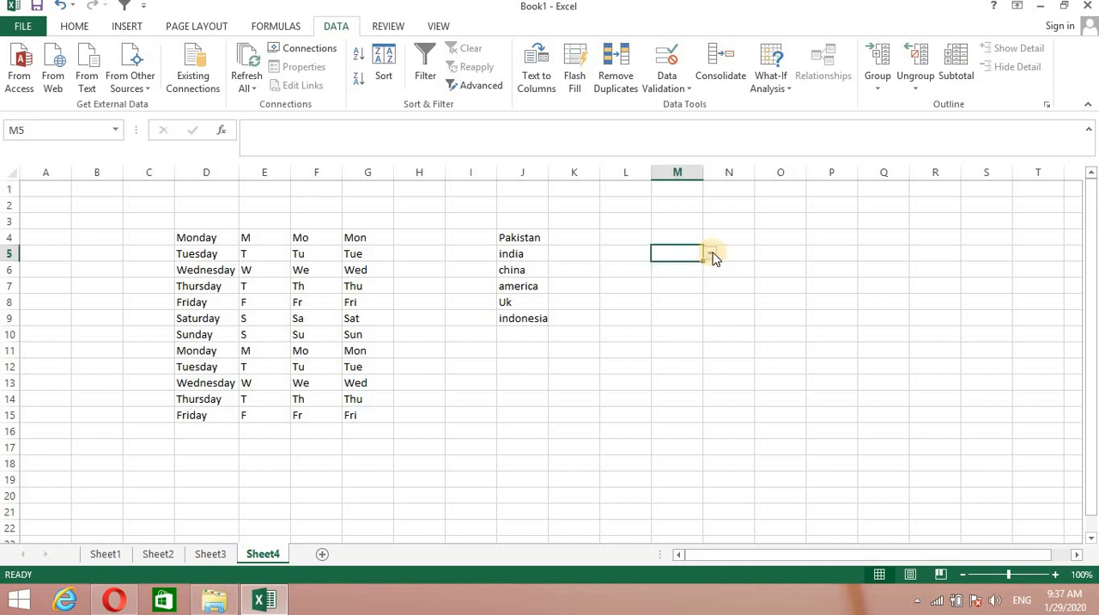
left_click(711, 254)
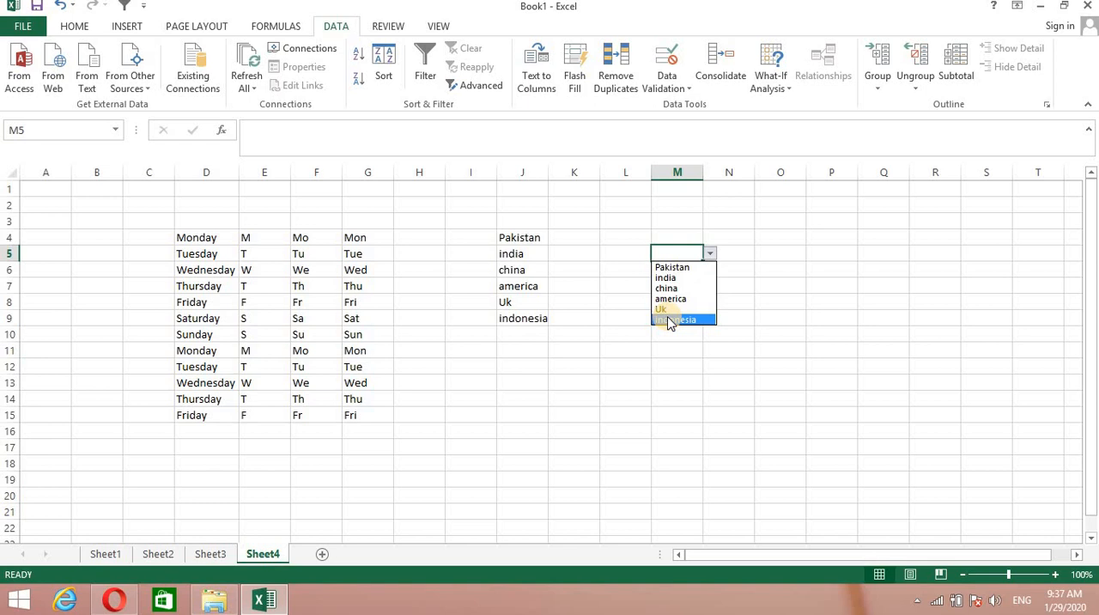
left_click(665, 267)
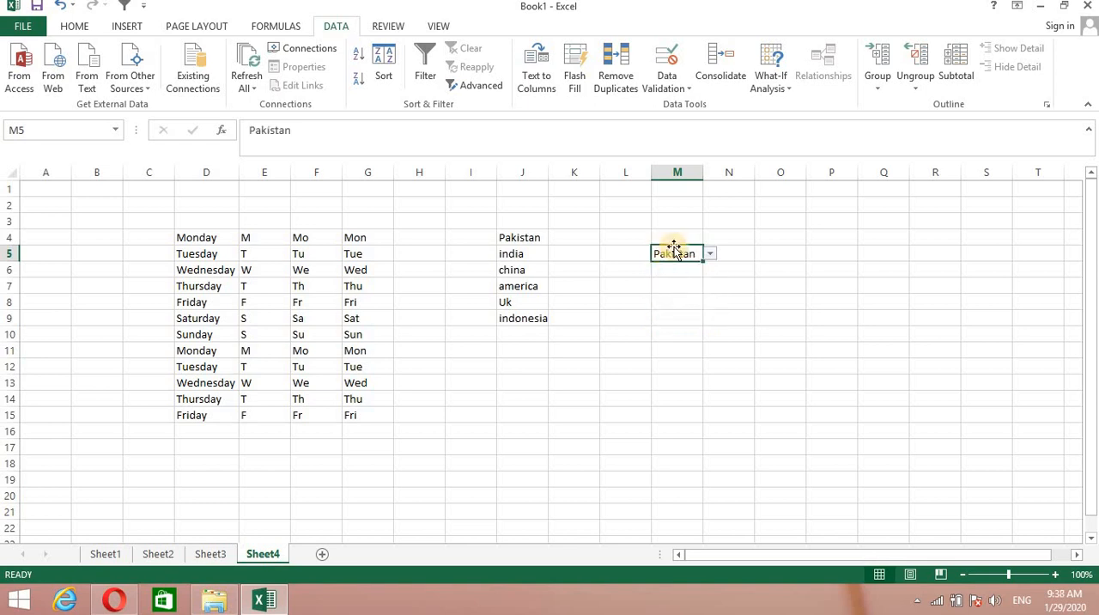
left_click(692, 286)
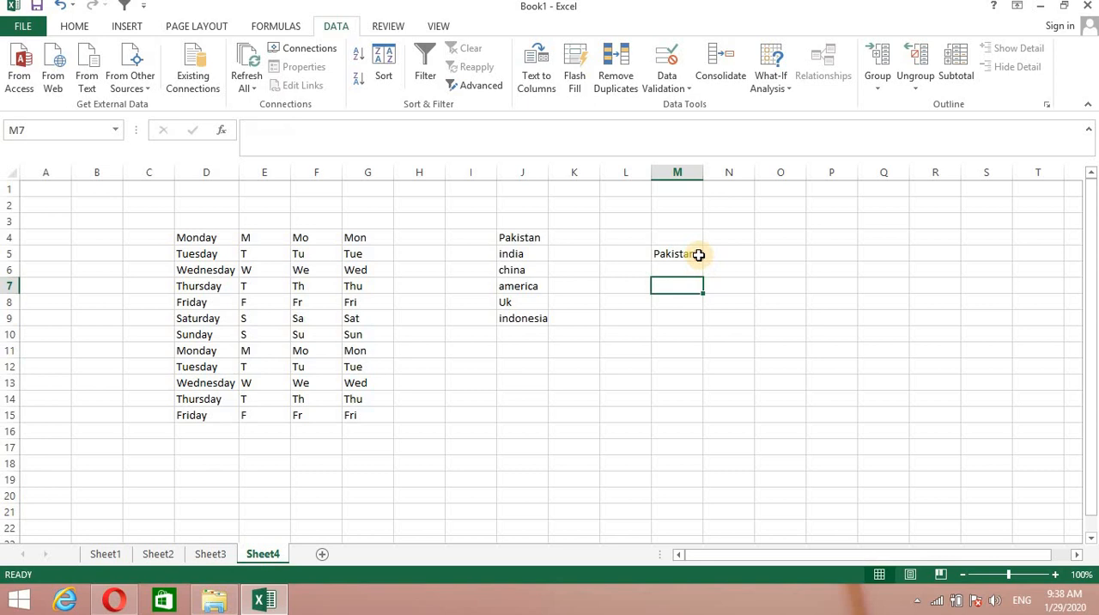
left_click(698, 254)
left_click(710, 254)
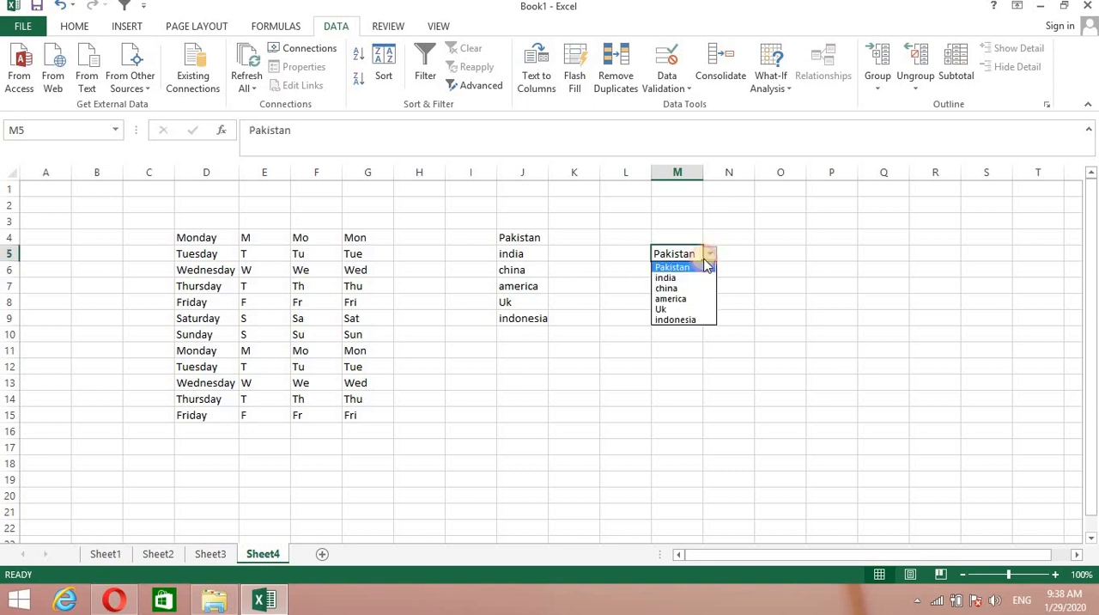
left_click(668, 287)
left_click(710, 254)
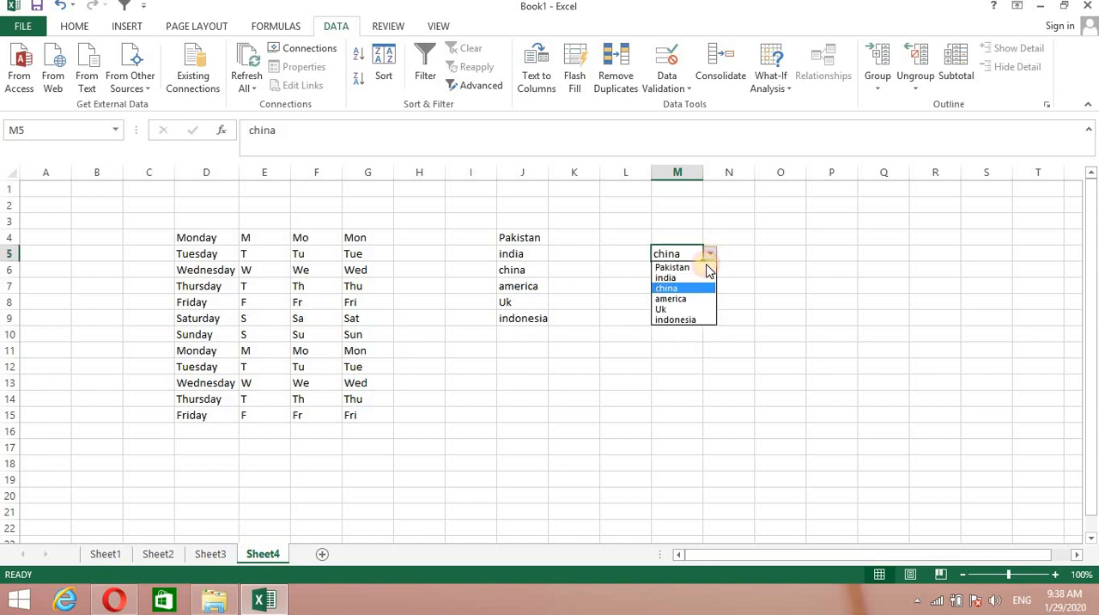
left_click(665, 277)
left_click(714, 384)
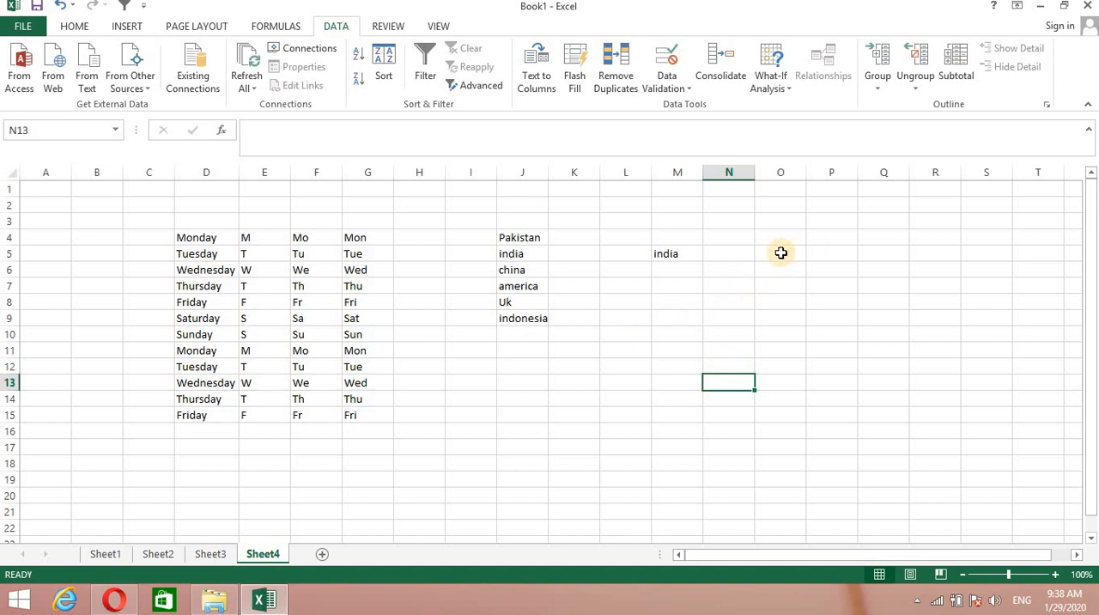
Set up a validation rule for cells O6 to O15 that allows whole numbers between a minimum of 1 and a maximum.
left_click_drag(757, 264, 767, 419)
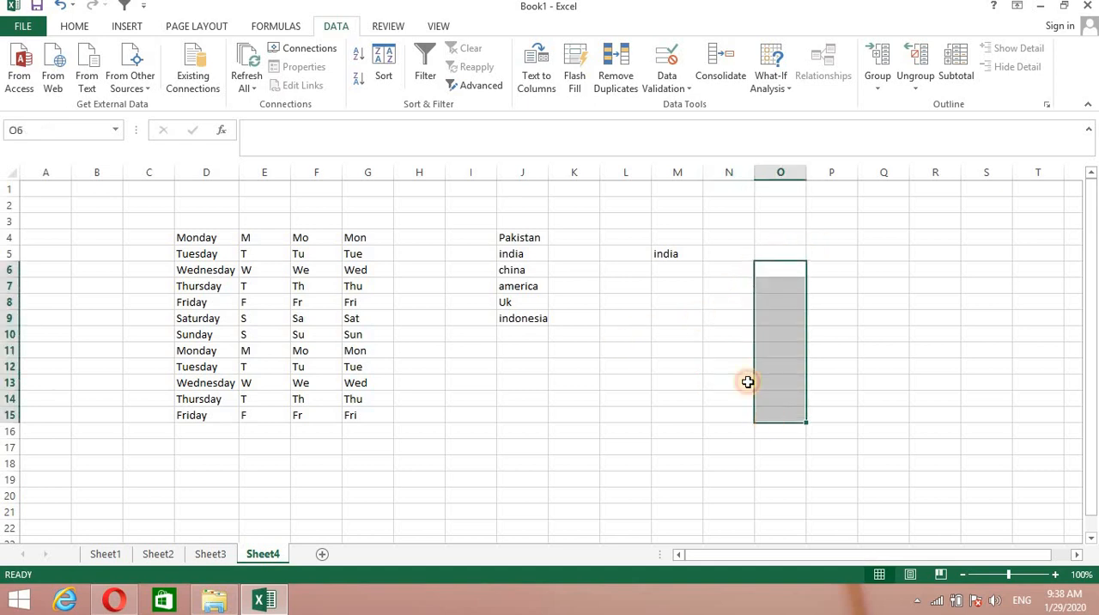
left_click(691, 91)
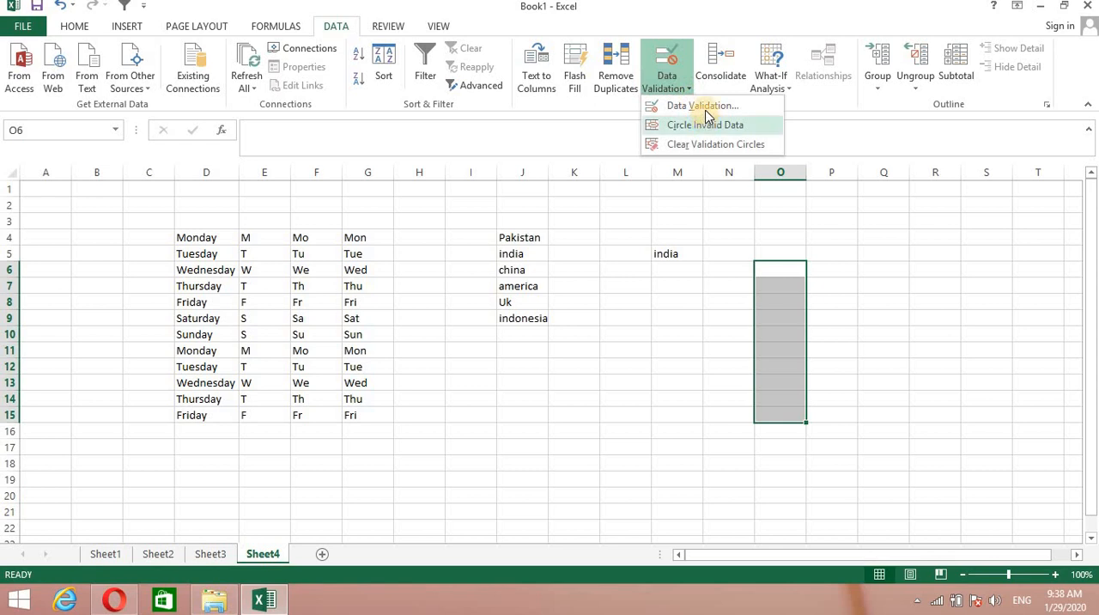
left_click(704, 106)
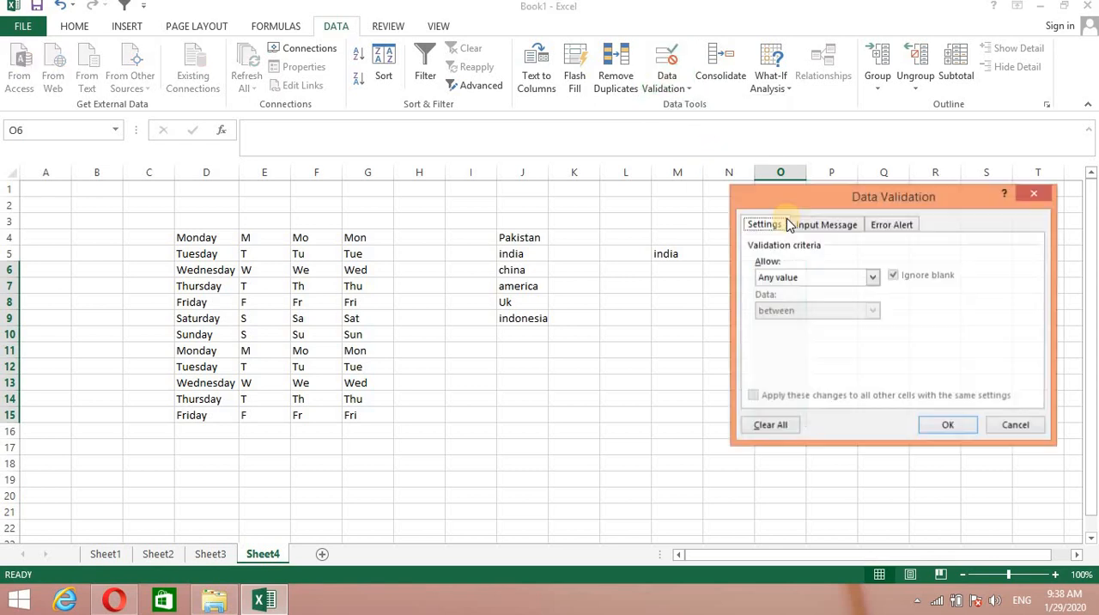
left_click(869, 279)
left_click(783, 303)
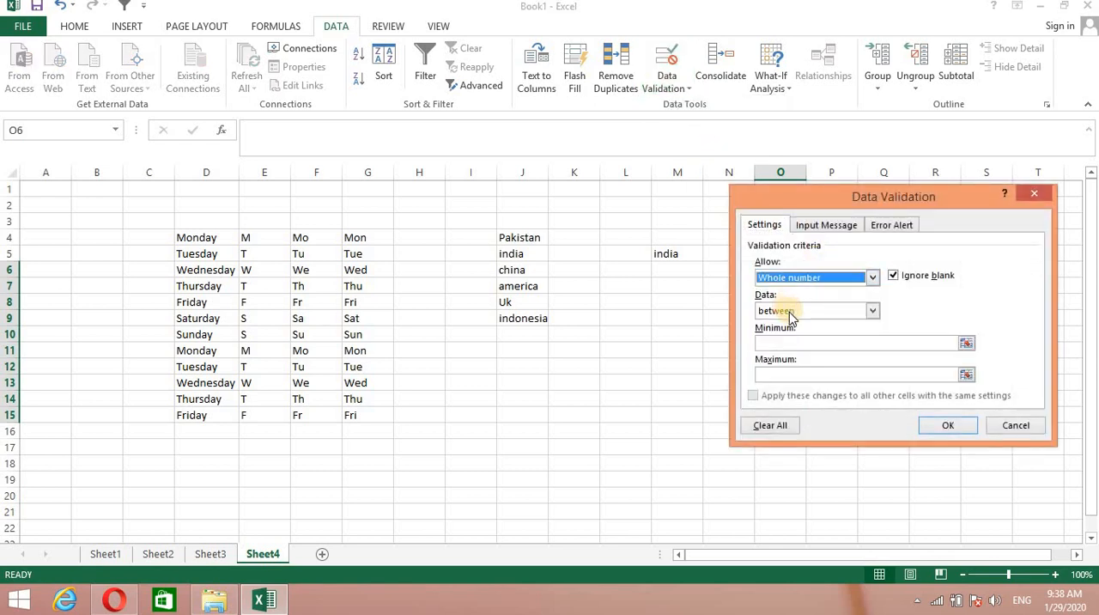
left_click(790, 343)
type("1")
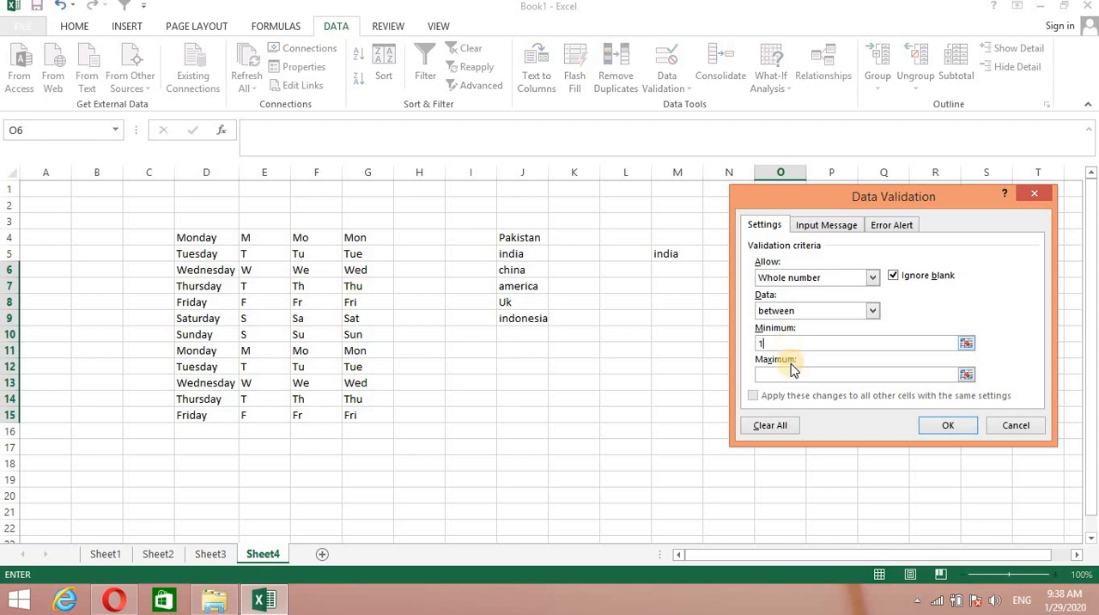
left_click(792, 372)
type("10")
Add an error alert titled "Wrong Entry" with the message "You can not enter data that is above than 10" and apply the validation rule.
left_click(823, 233)
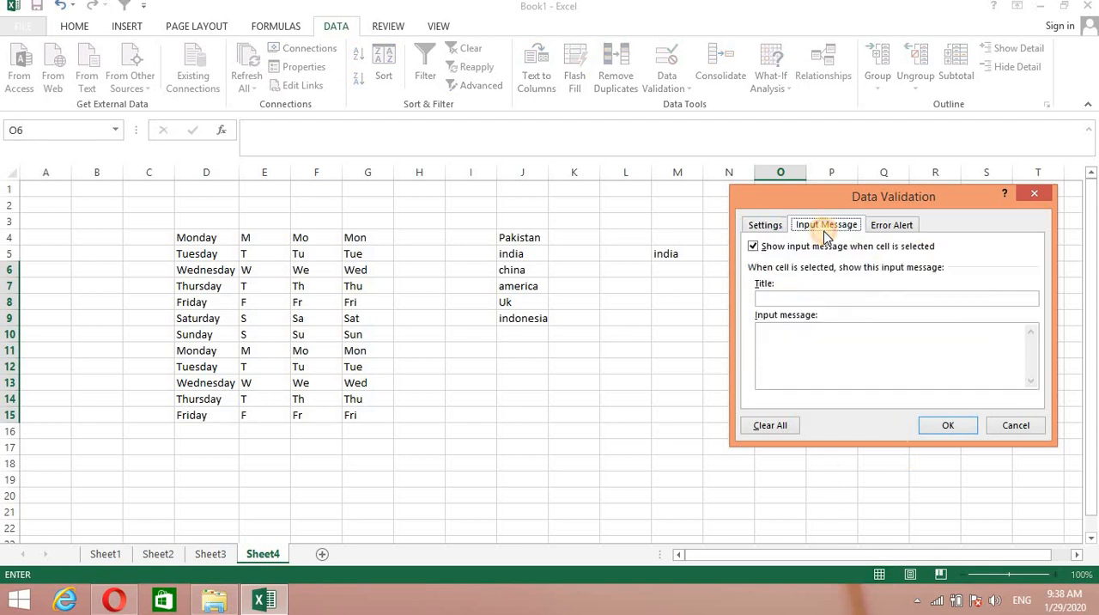
left_click(898, 226)
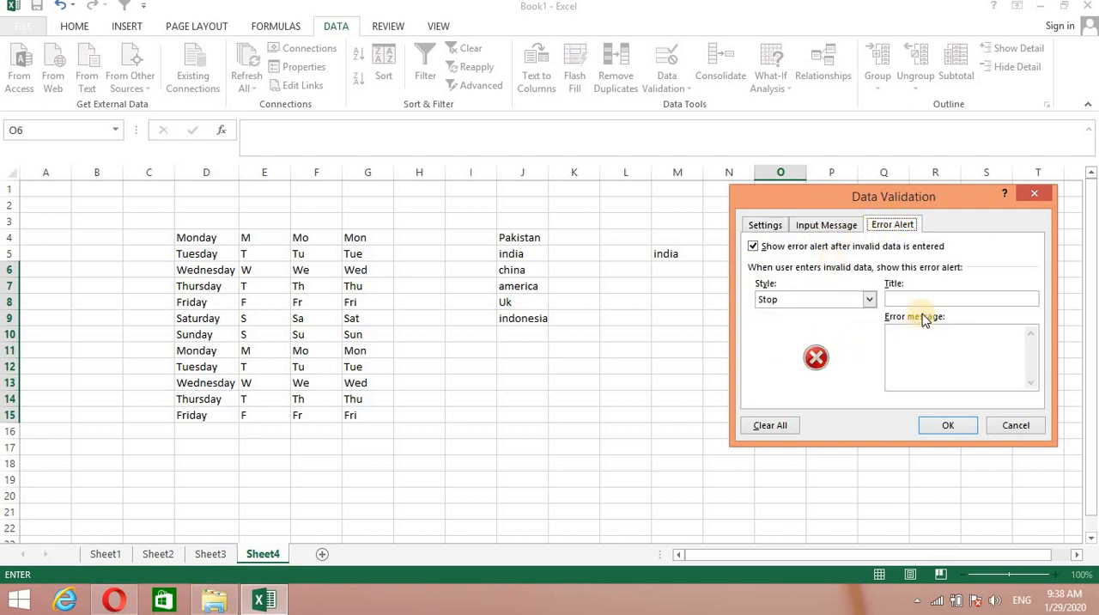
left_click(913, 300)
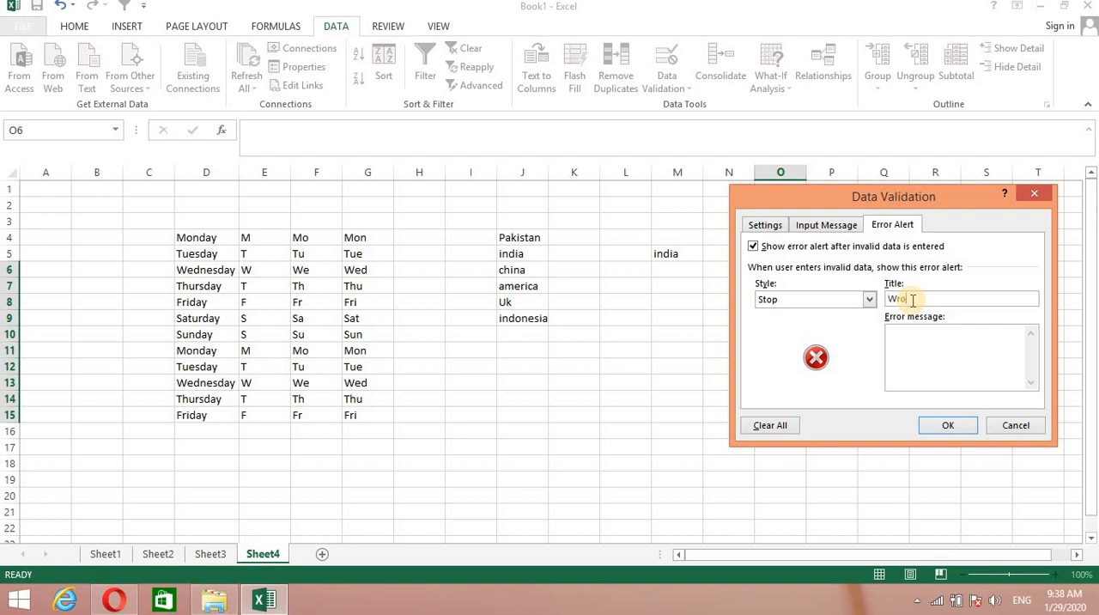
type("Wrong Entry")
left_click(915, 338)
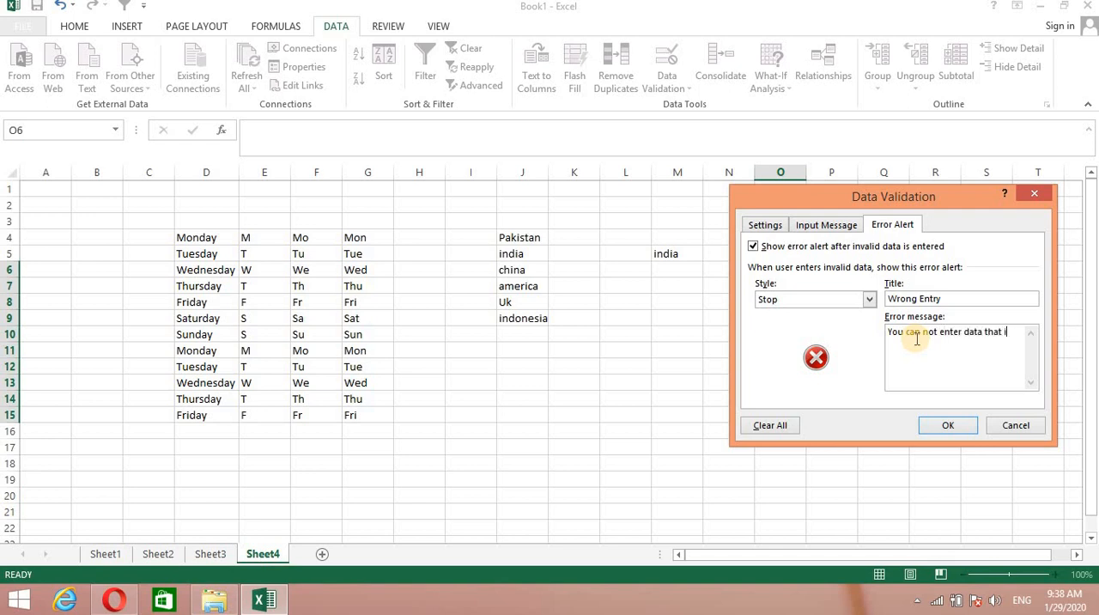
type("bove than 10")
left_click(958, 431)
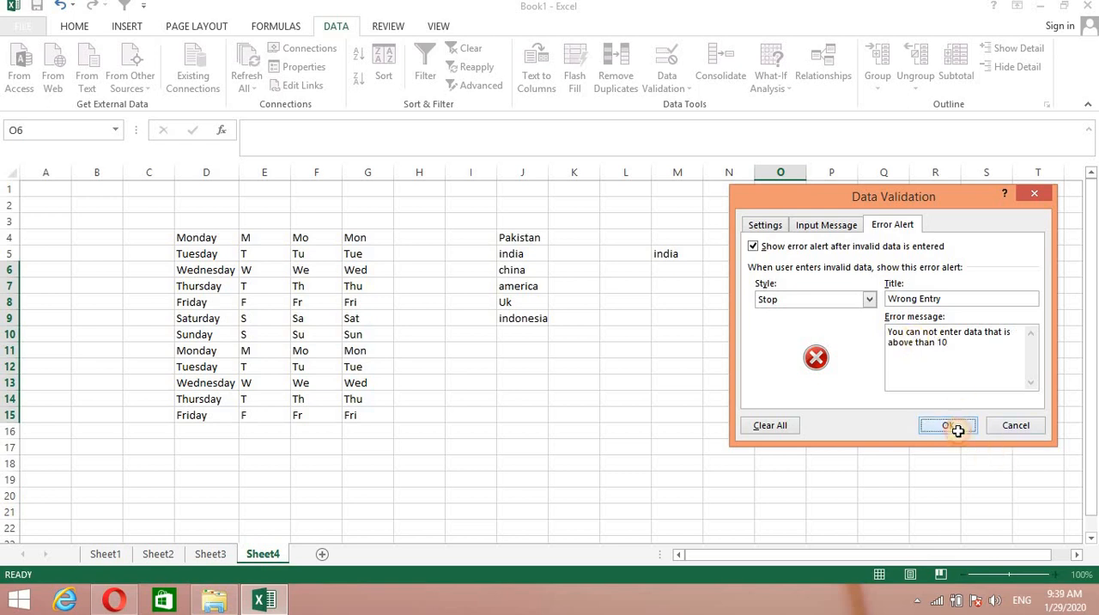
Test the whole-number rule by entering 1 in cell O6 and trying 15 in cell O7, cancelling the second entry.
left_click(873, 343)
left_click(785, 267)
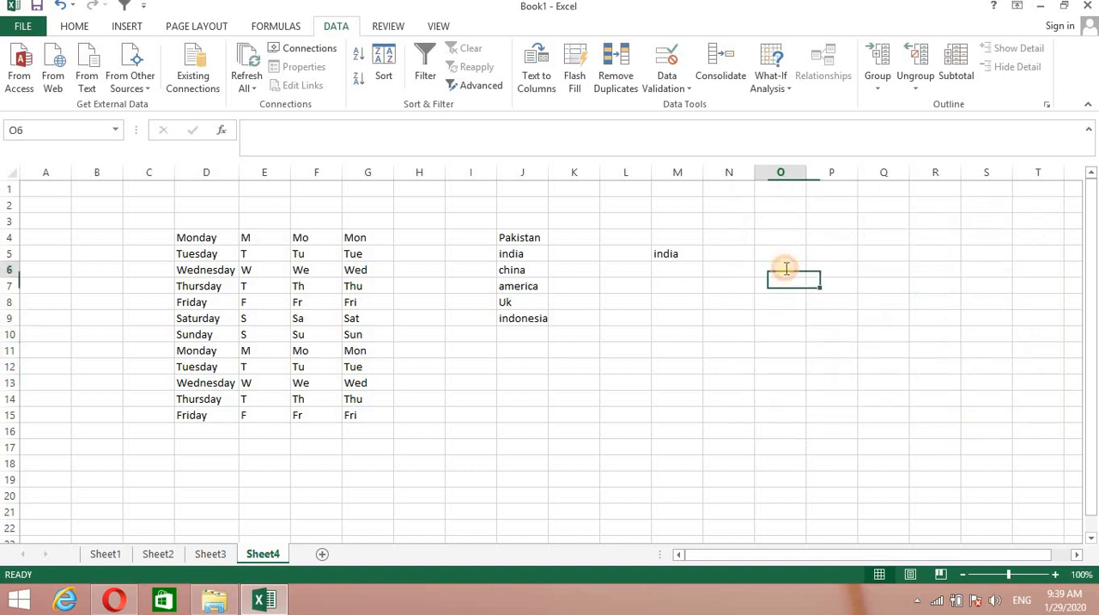
type("1")
key("Return")
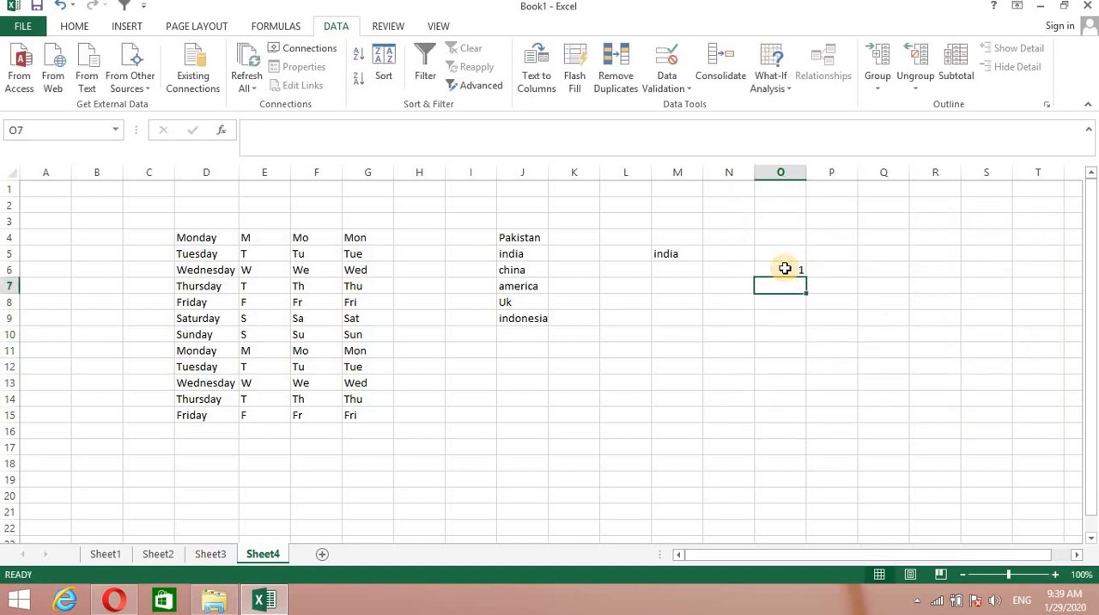
type("15")
key("Return")
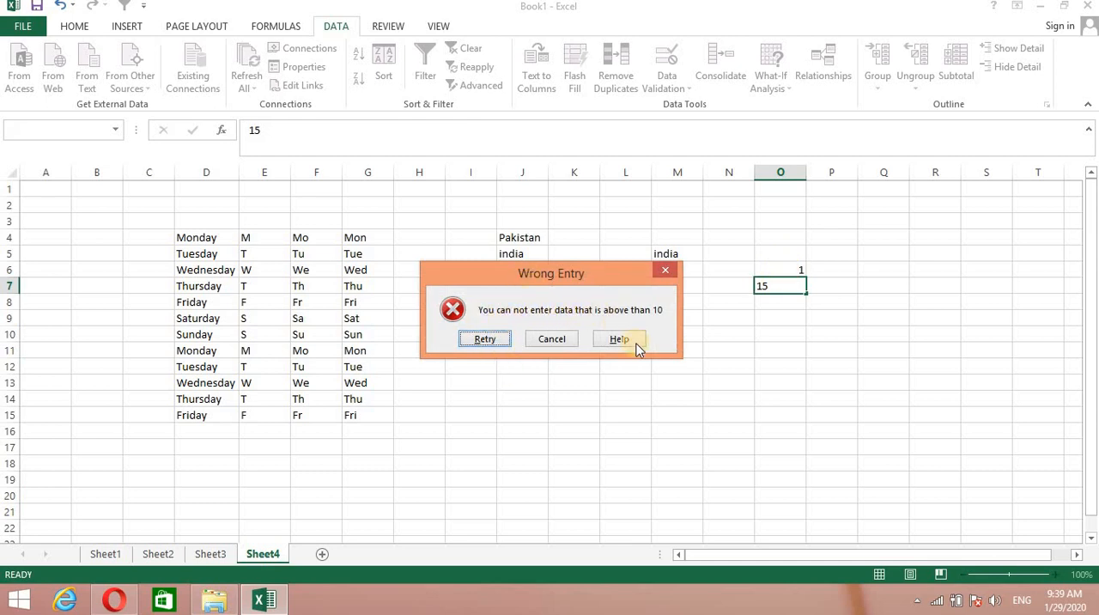
left_click_drag(594, 269, 463, 199)
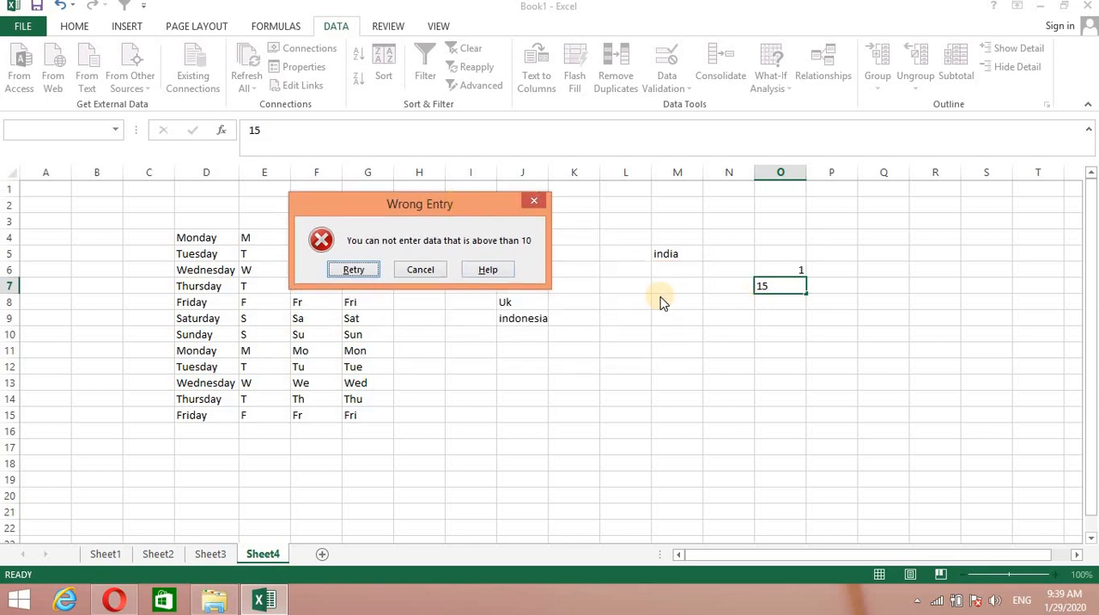
left_click(423, 272)
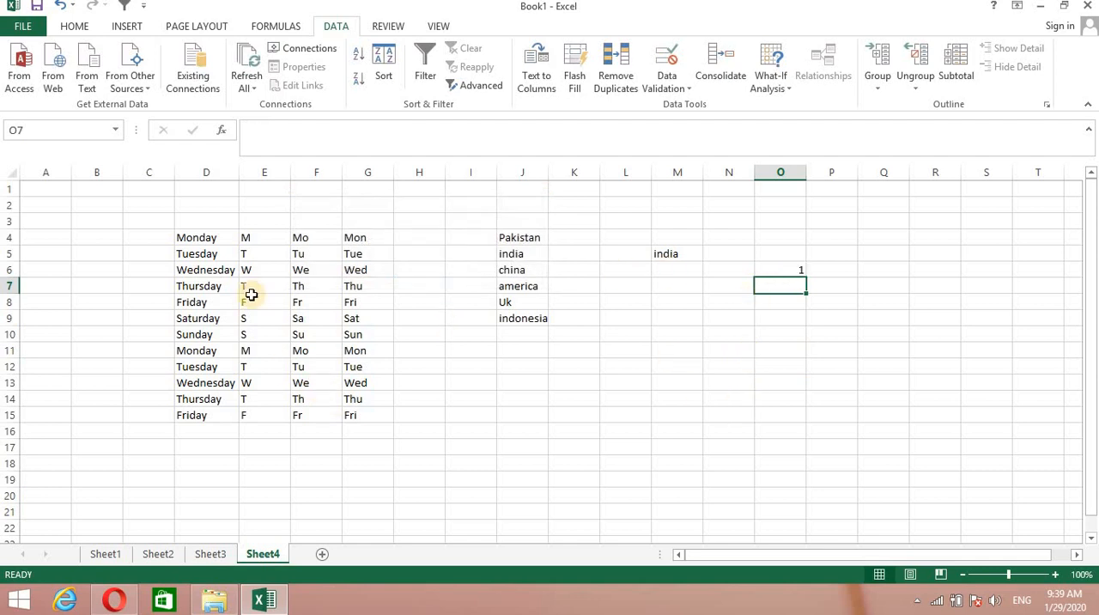
Add a Text length validation rule to the weekday names in cells D4 to D15, between a minimum of 3 and a maximum of 5.
left_click(180, 236)
left_click_drag(190, 287, 197, 414)
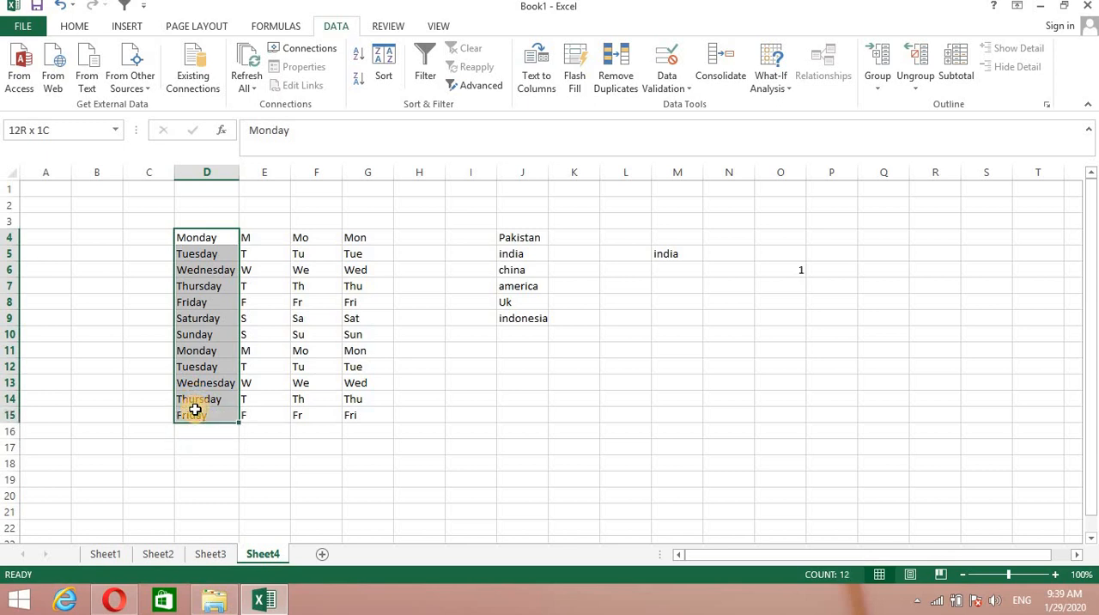
left_click(690, 86)
left_click(696, 105)
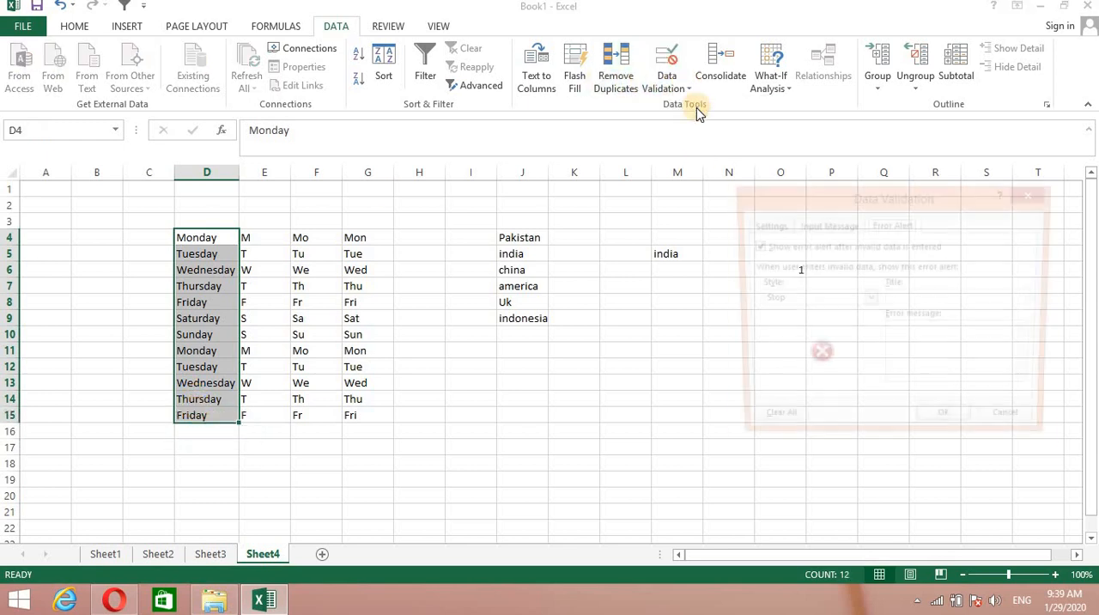
left_click(772, 225)
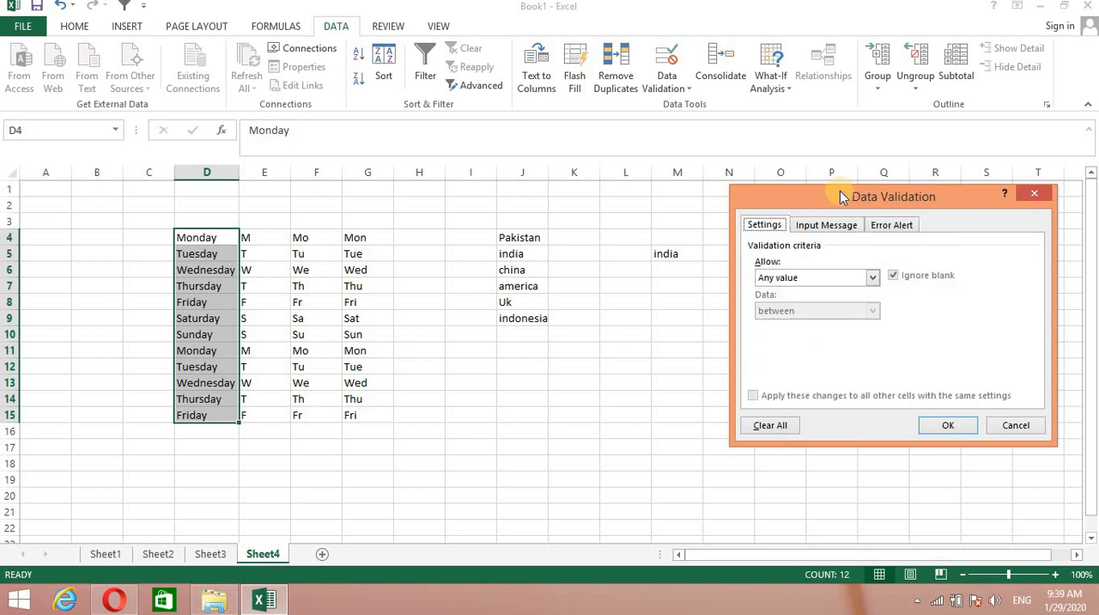
left_click_drag(823, 190, 674, 149)
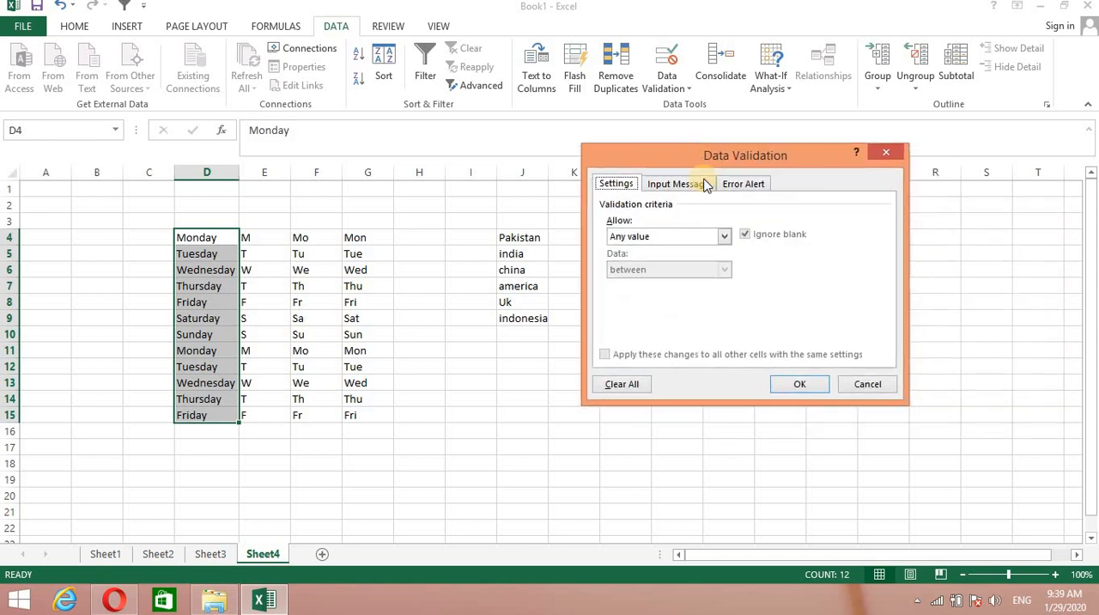
left_click(724, 236)
left_click(637, 313)
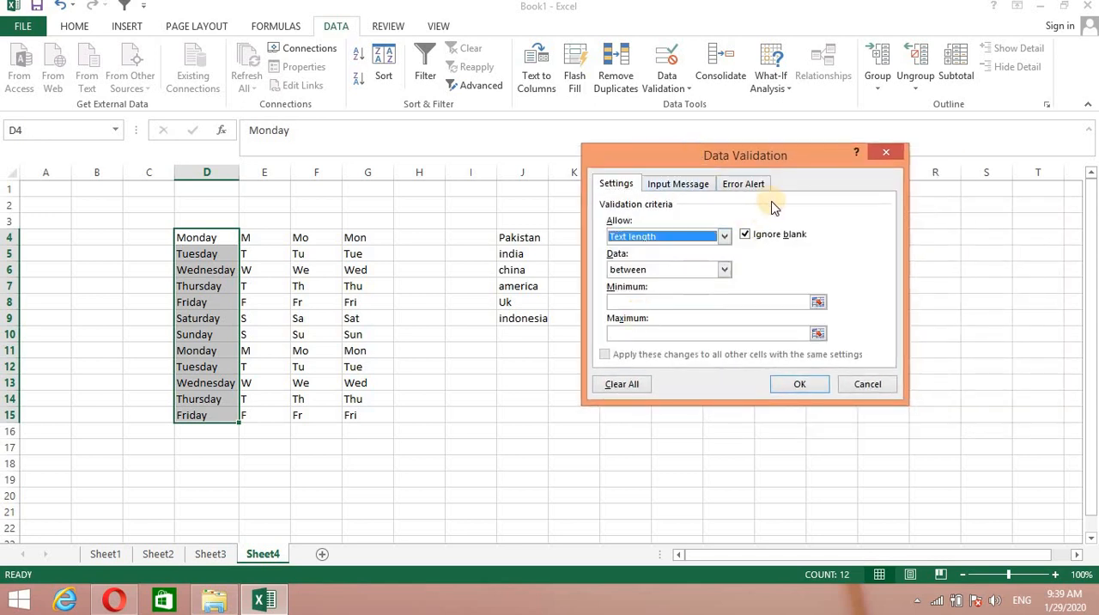
left_click(625, 299)
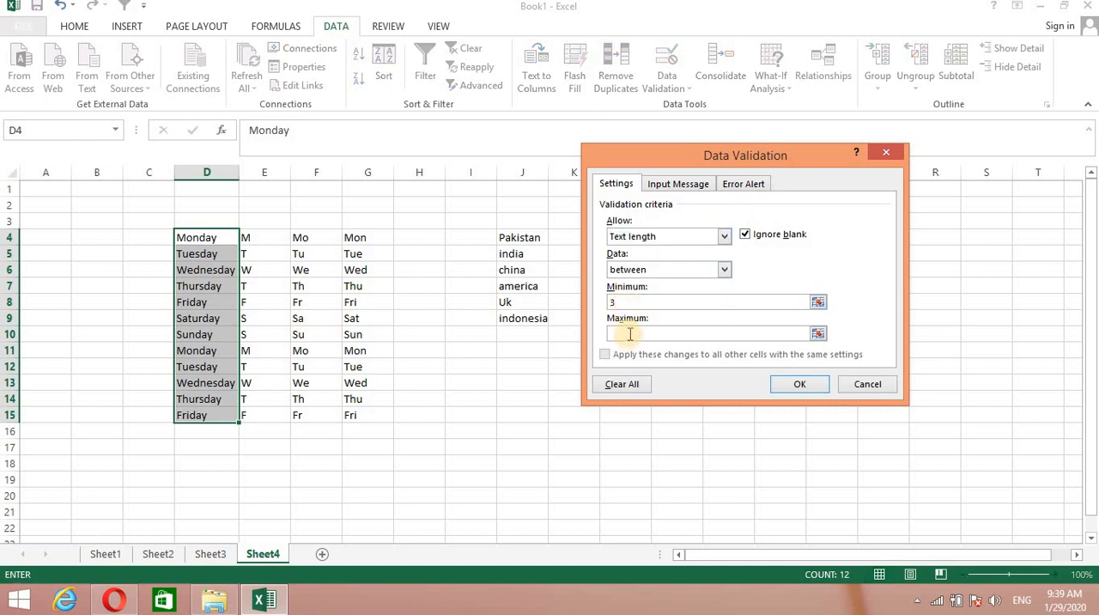
left_click(630, 334)
type("5")
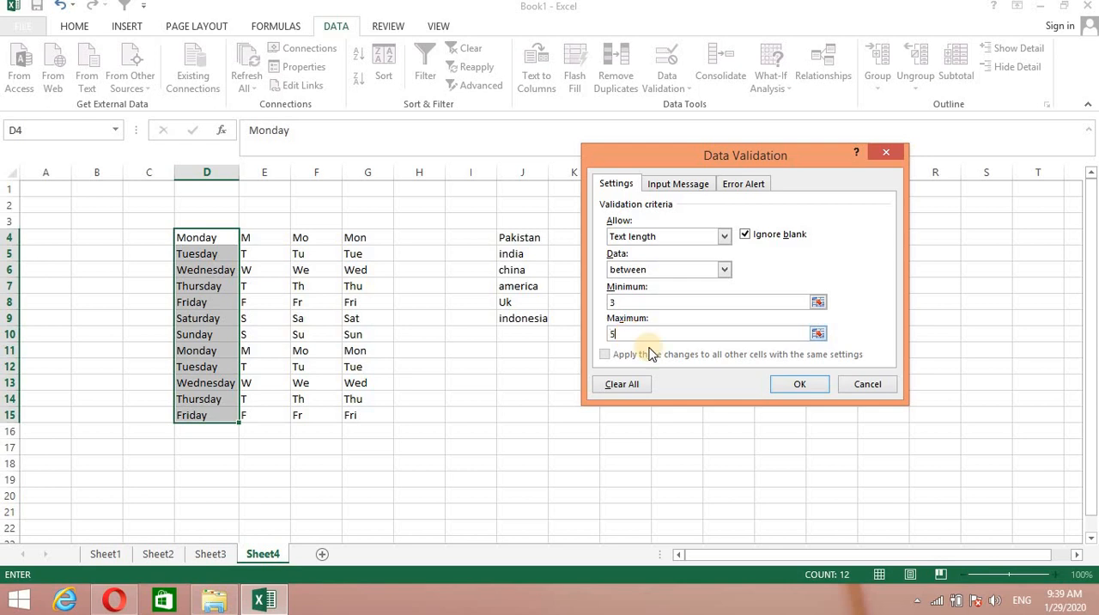
left_click(786, 385)
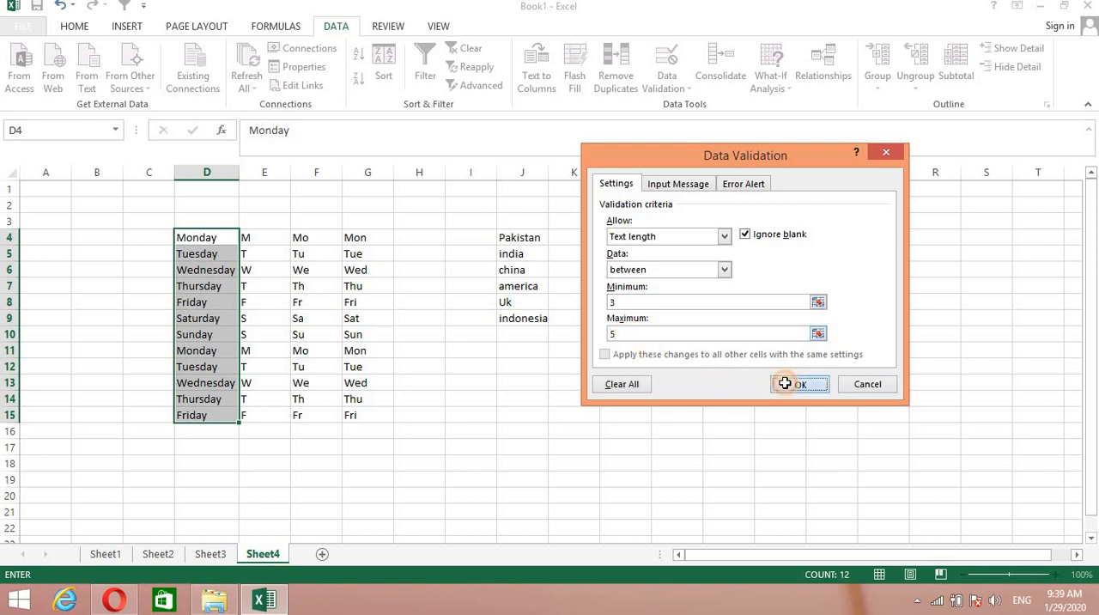
Circle the invalid data on the sheet and clear the validation circles again.
left_click(258, 477)
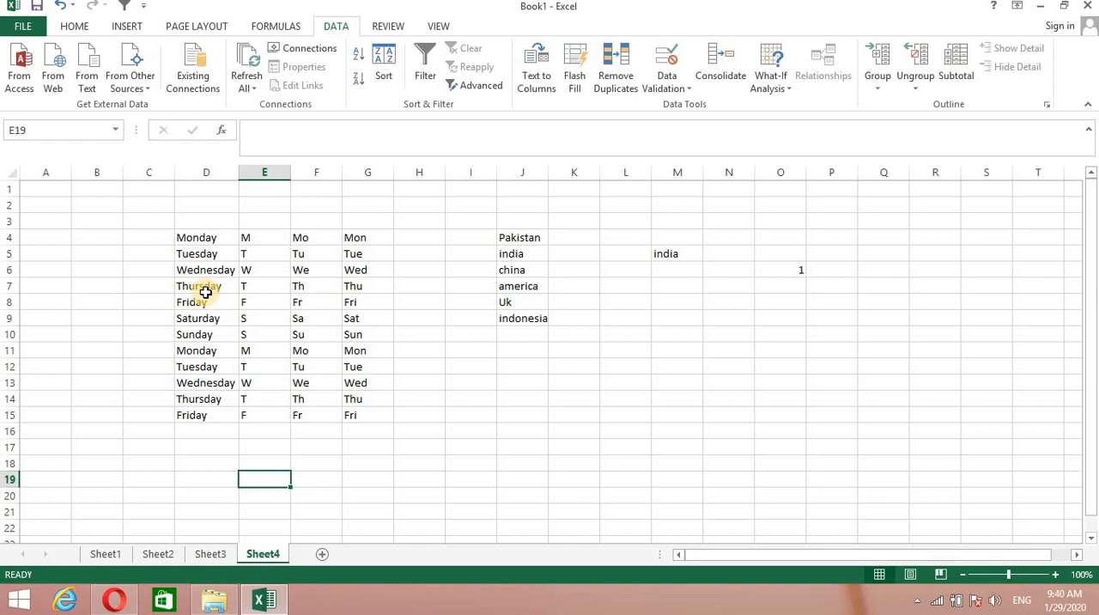
left_click(688, 89)
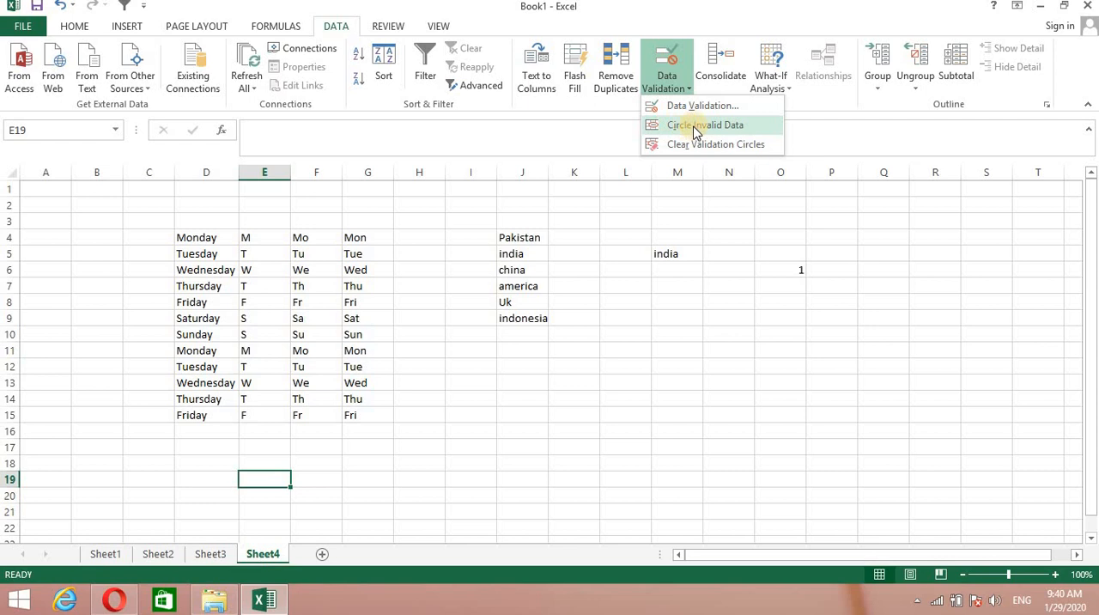
left_click(695, 128)
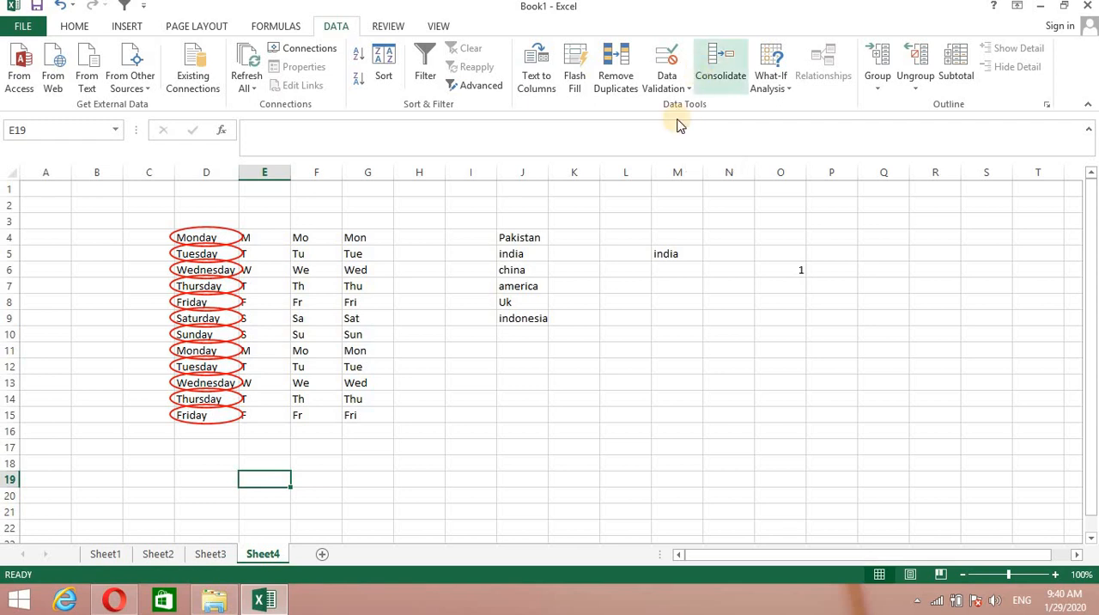
left_click(689, 89)
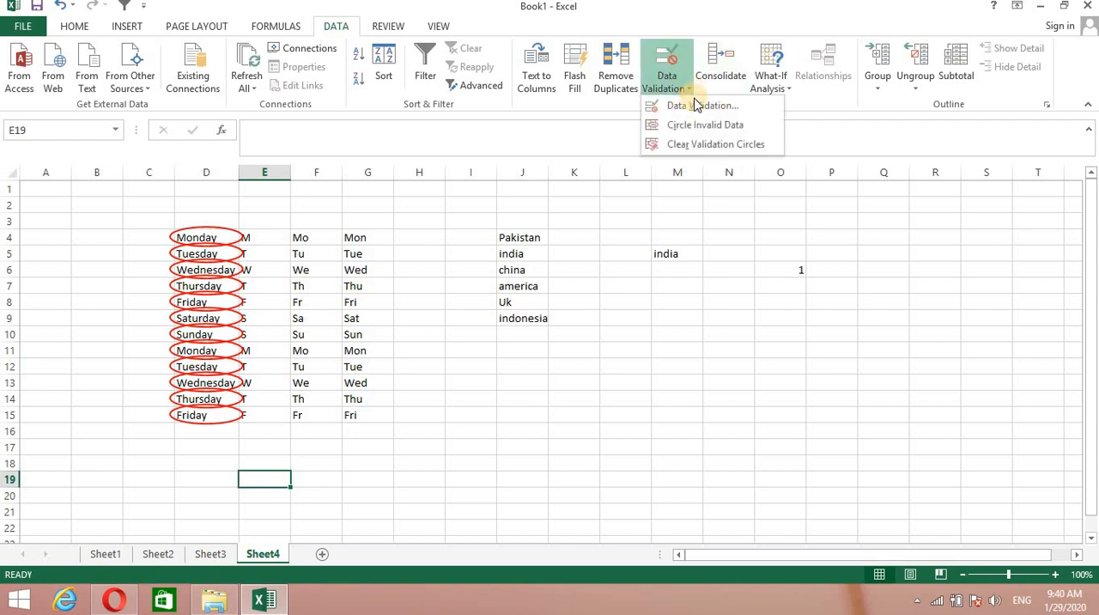
left_click(715, 145)
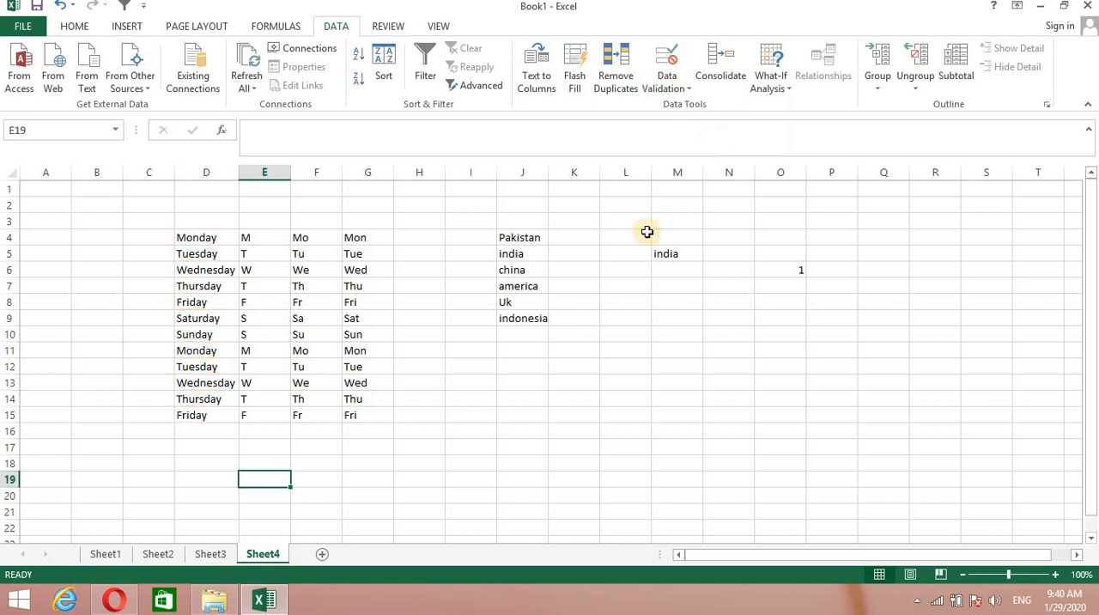
left_click(574, 411)
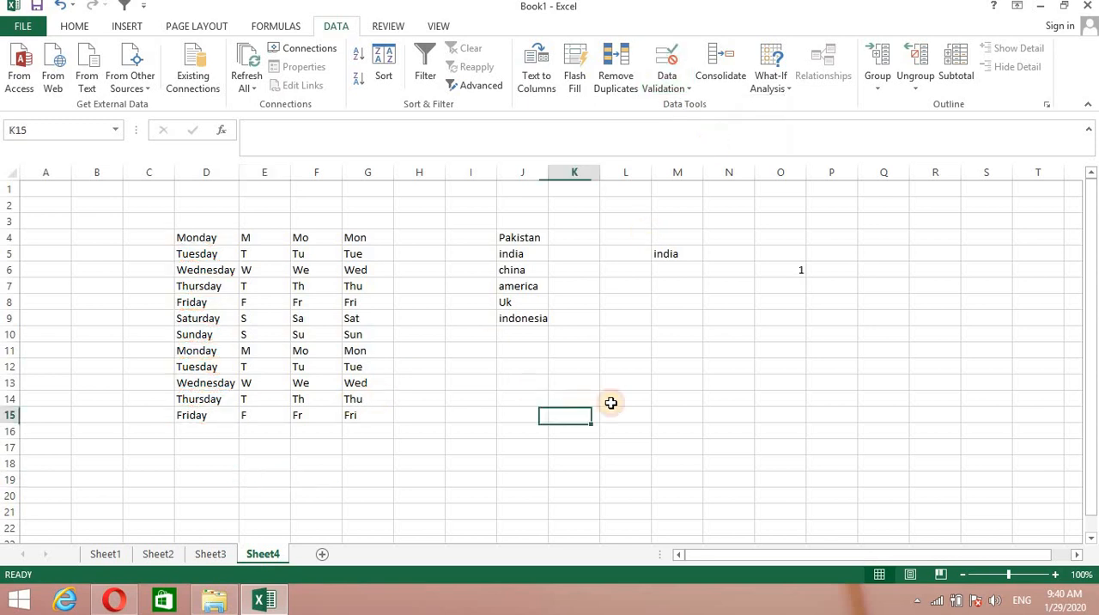
left_click(755, 367)
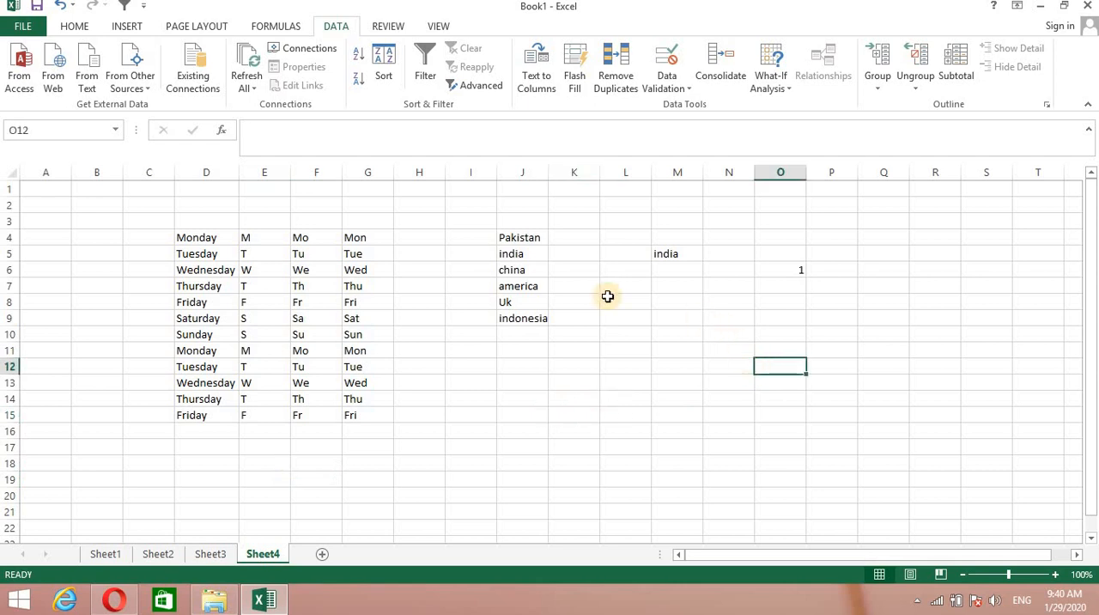
Enter the numbers 23, 54, 34, 76, 87, 69, 90 and 89 in cells M9 to M16.
double_click(678, 318)
type("23")
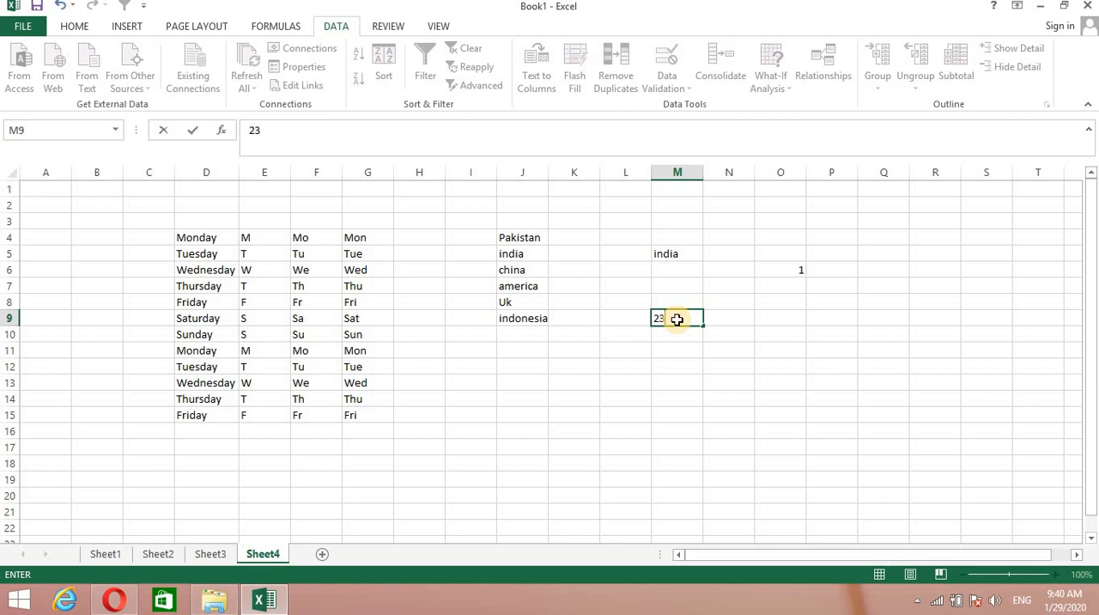
key("Return")
type("54")
key("ctrl+Return")
key("Return")
type("34")
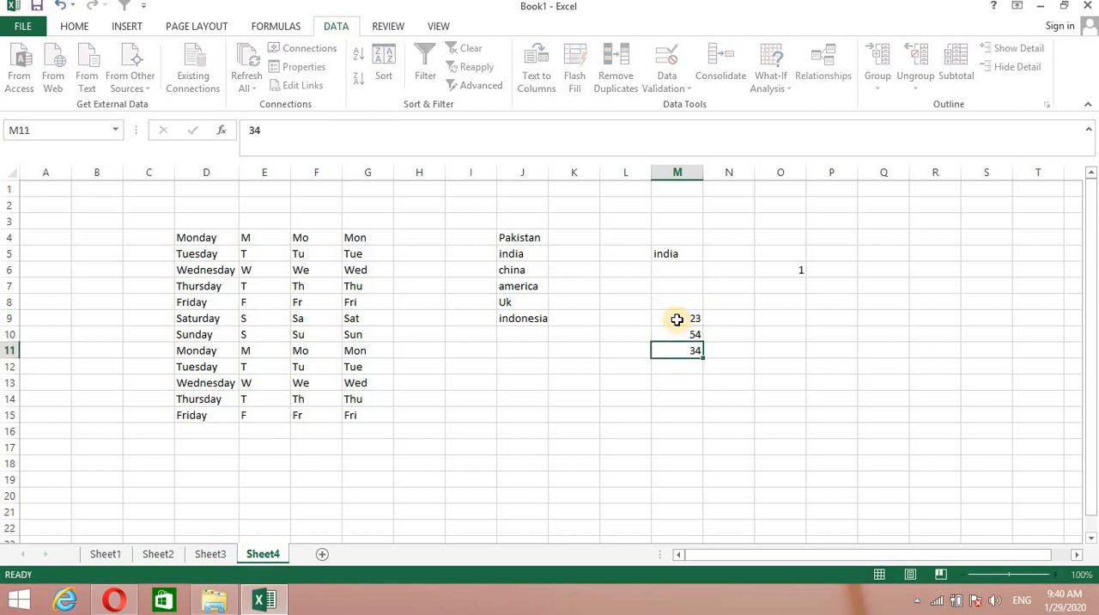
key("Return")
type("76")
key("Return")
type("87")
key("Return")
type("6")
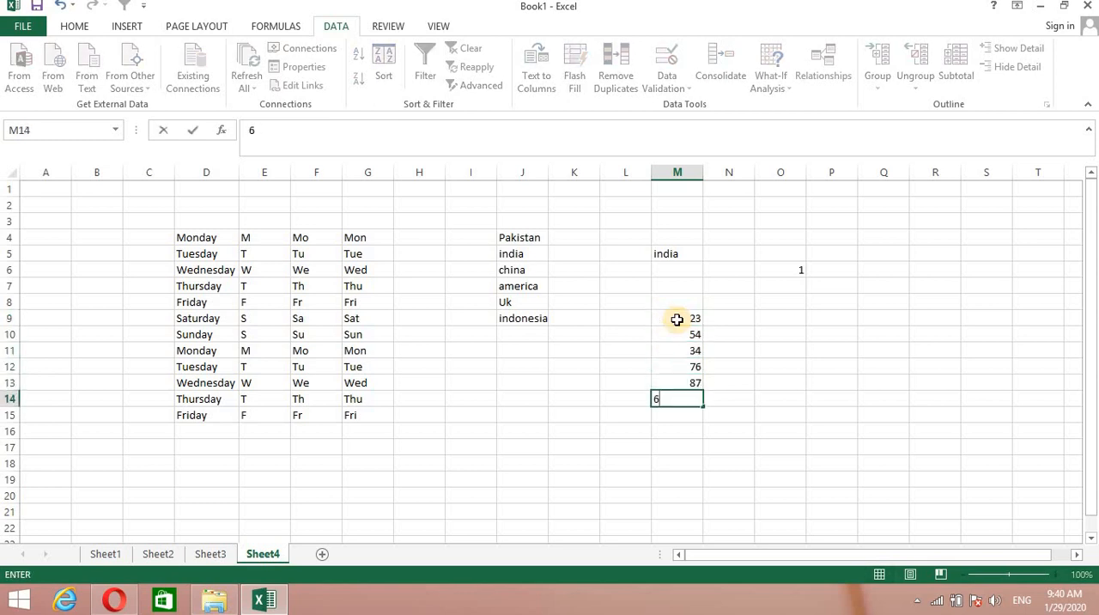
type("9")
key("Return")
type("90")
key("Return")
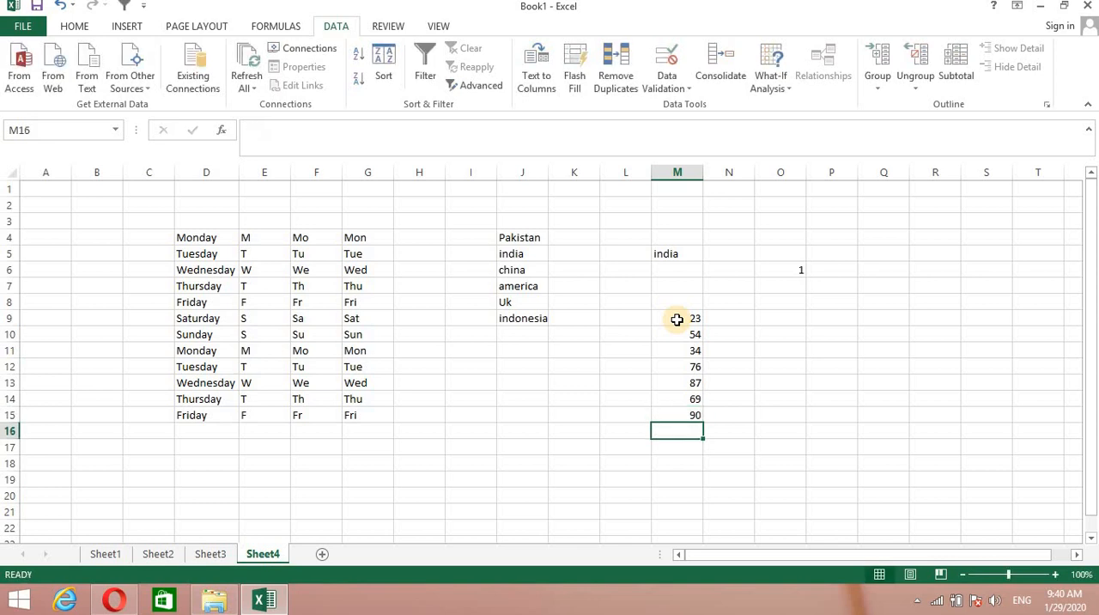
type("89")
key("Return")
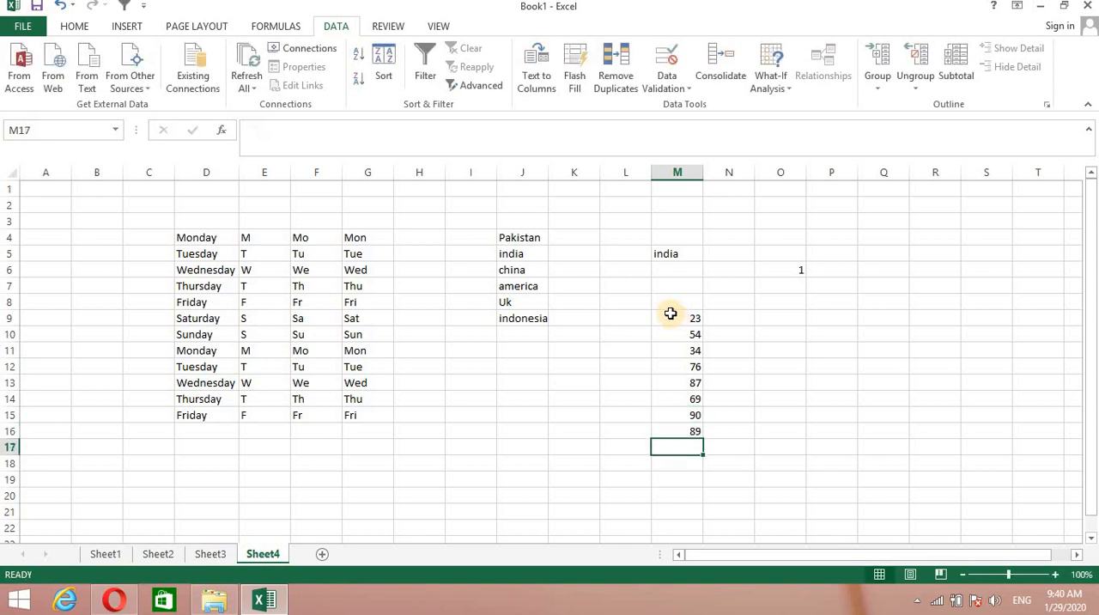
Add a Whole number validation rule to the numbers in cells M9 to M16, between a minimum of 1 and a maximum of 50.
left_click_drag(670, 316, 693, 429)
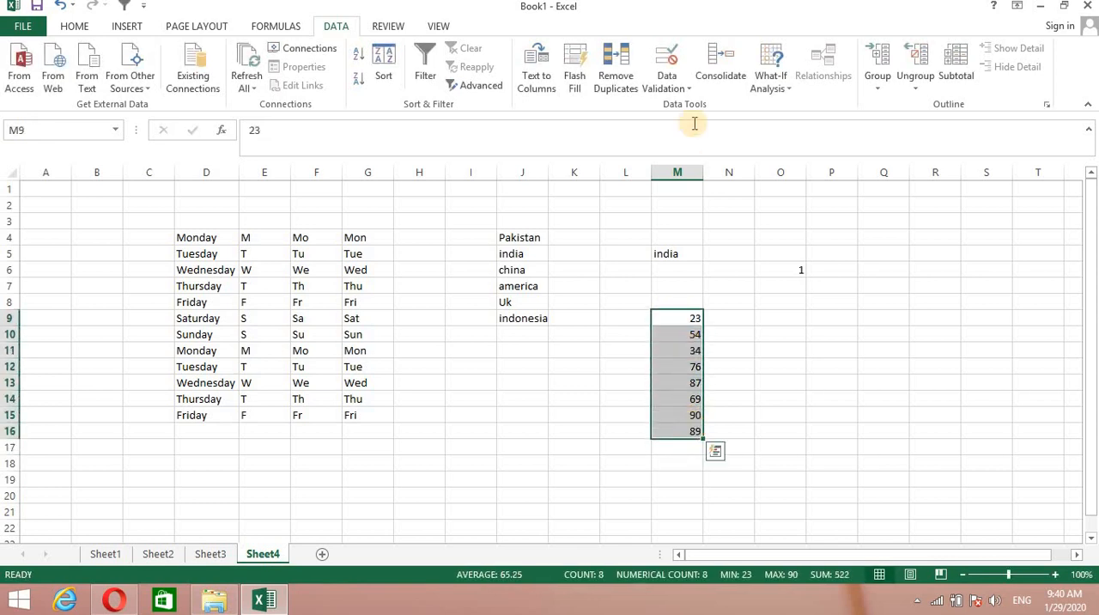
left_click(692, 96)
left_click(699, 107)
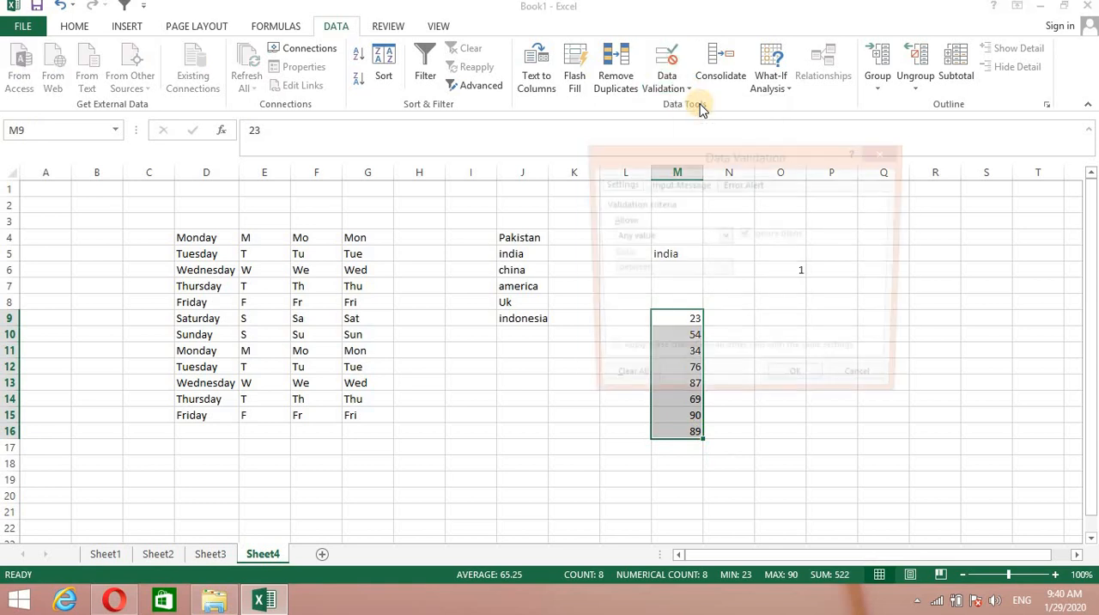
left_click(723, 236)
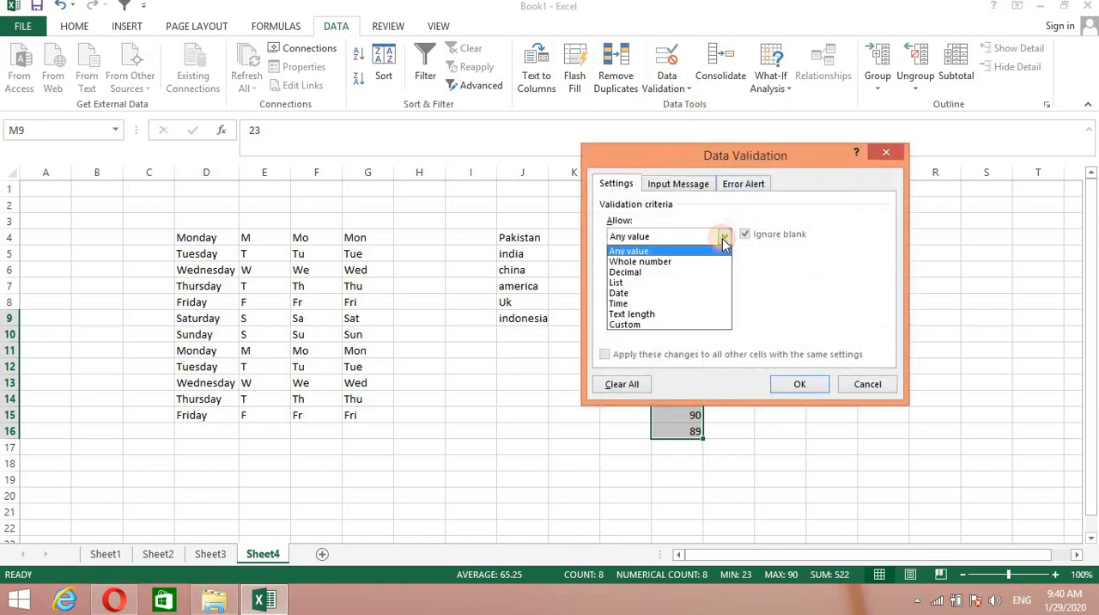
left_click(652, 263)
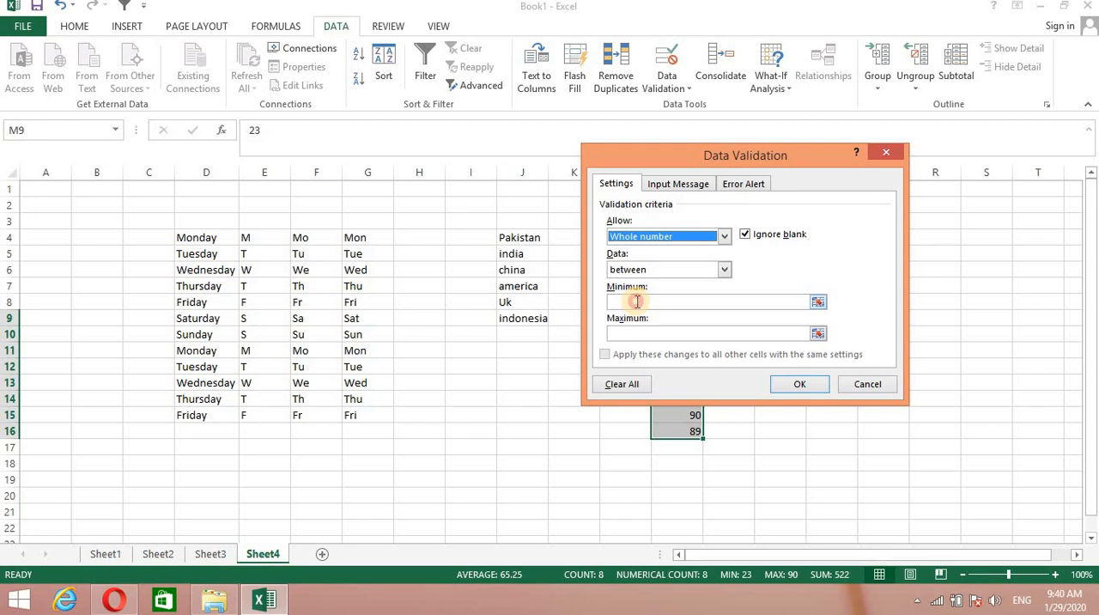
left_click(637, 301)
type("1")
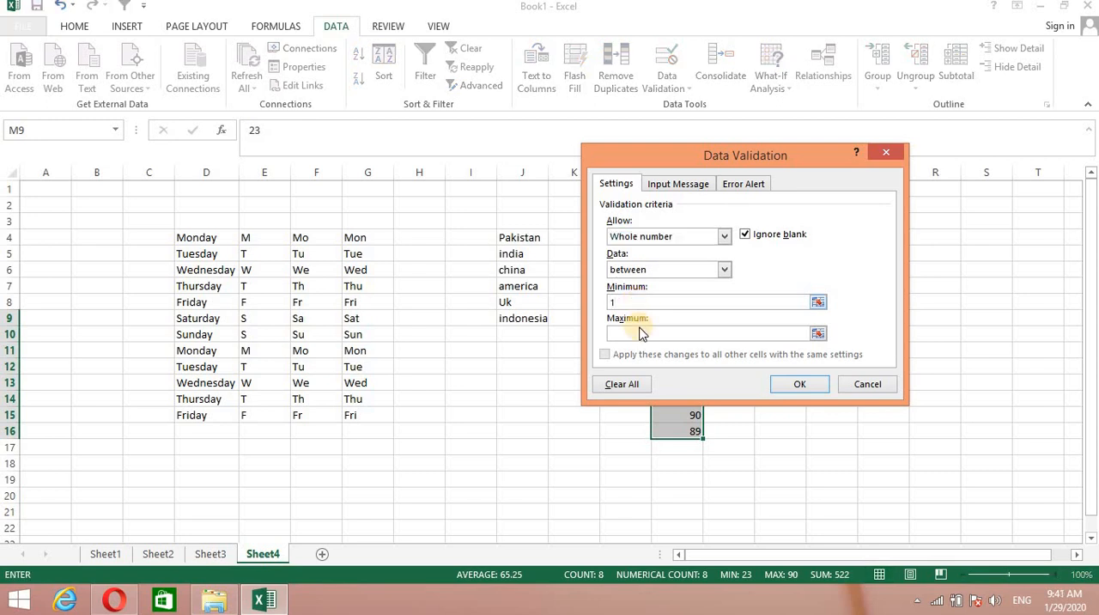
left_click(640, 332)
left_click_drag(805, 150, 500, 153)
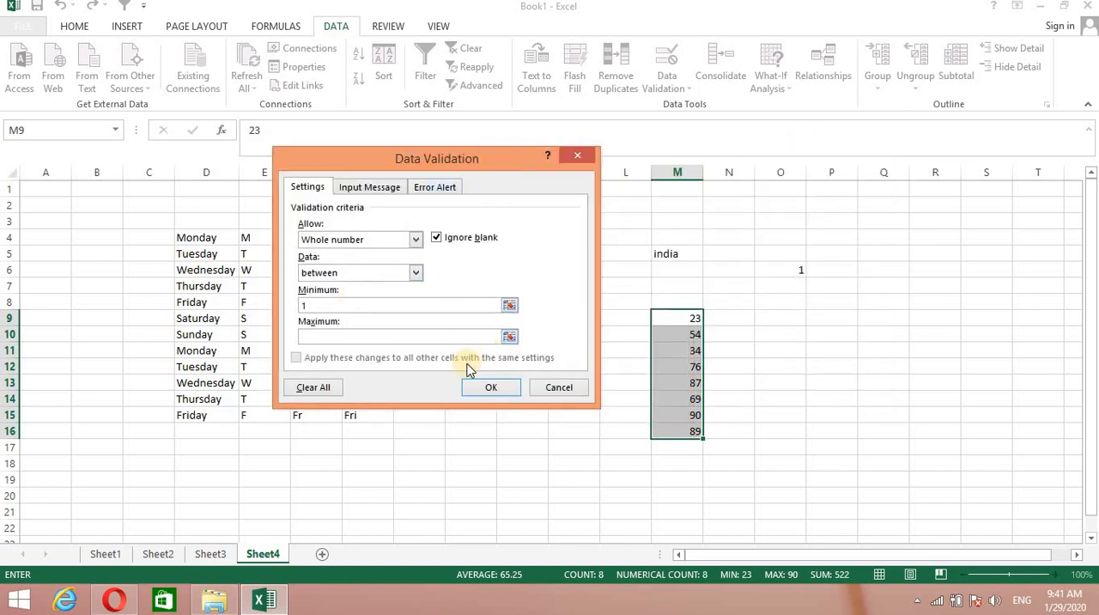
type("50")
left_click(493, 389)
left_click(493, 390)
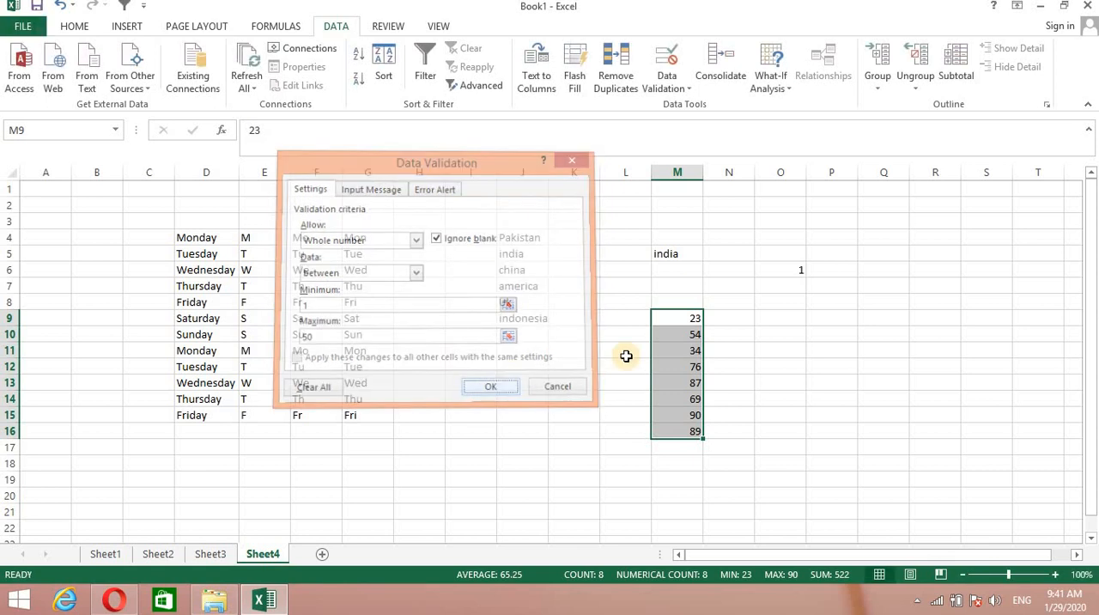
left_click(749, 346)
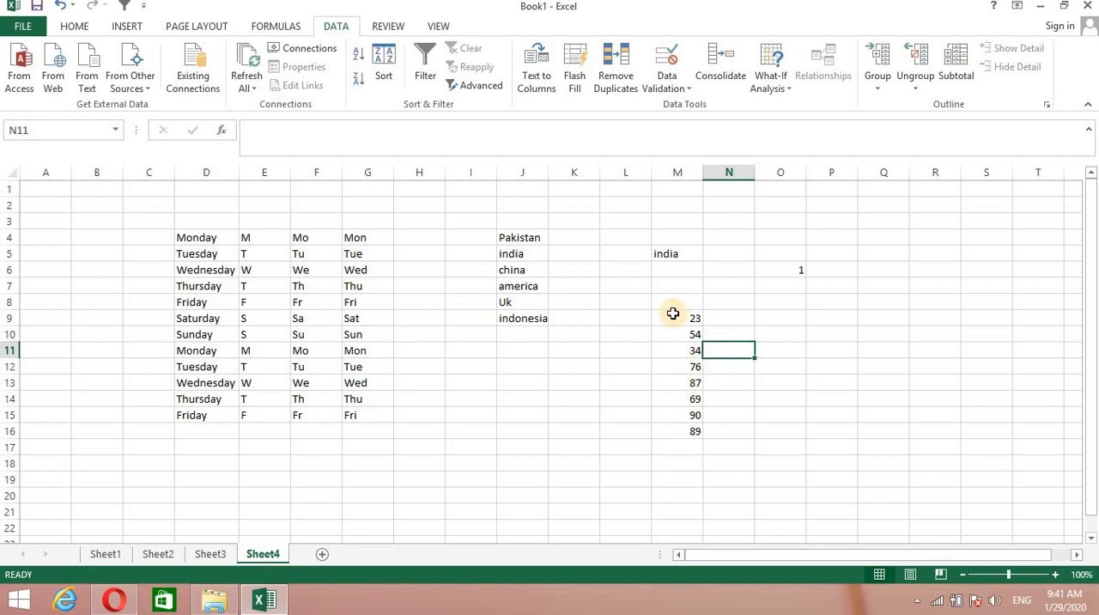
Circle the invalid data under the weekday and number rules, and clear all the validation circles again.
left_click(687, 86)
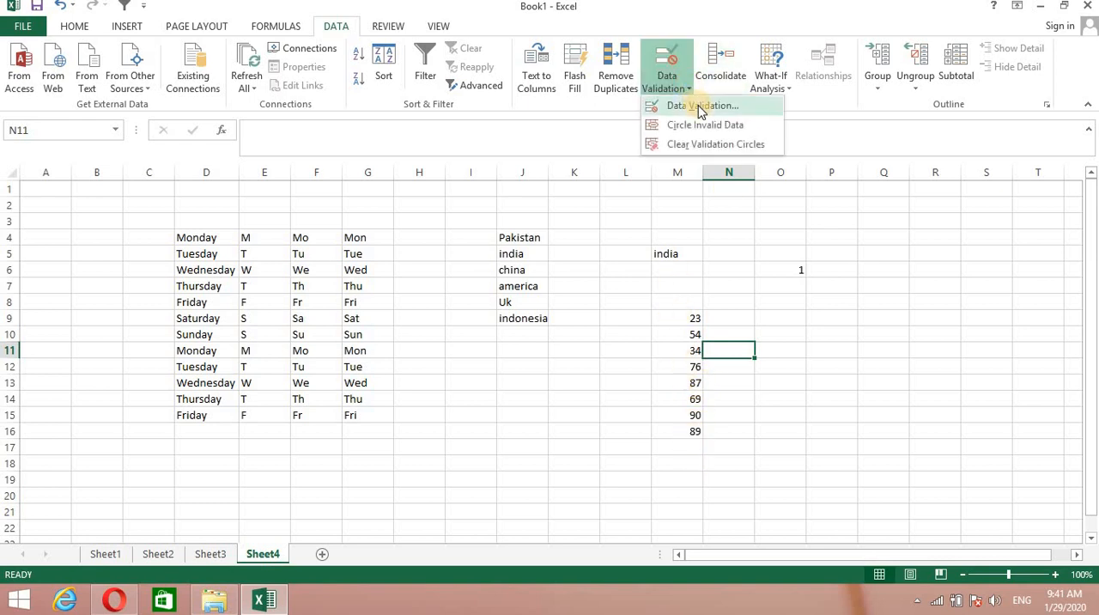
left_click(704, 127)
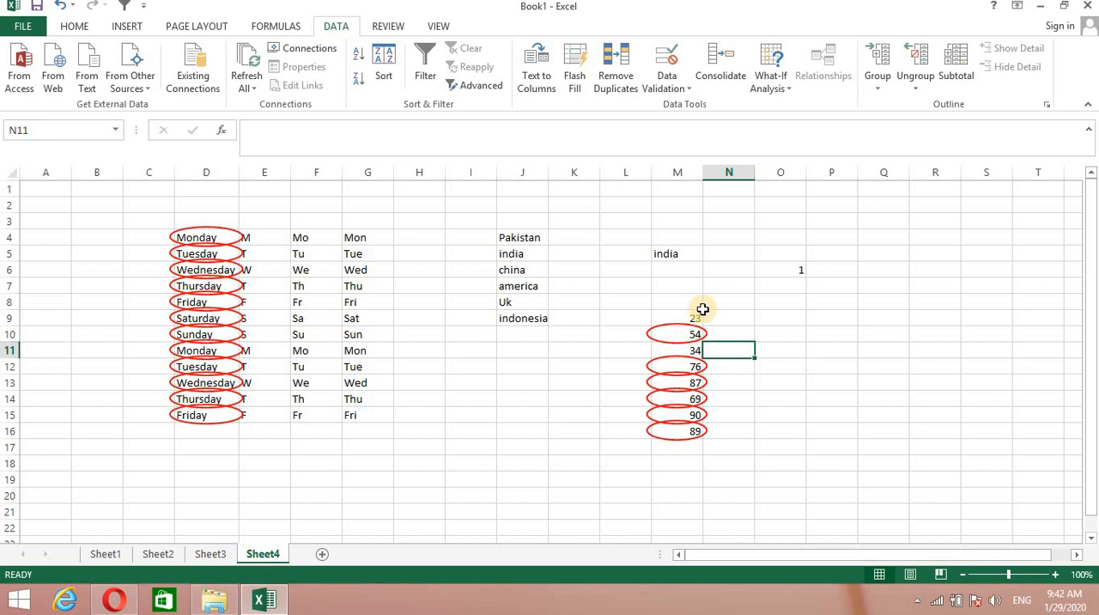
left_click(691, 83)
left_click(707, 143)
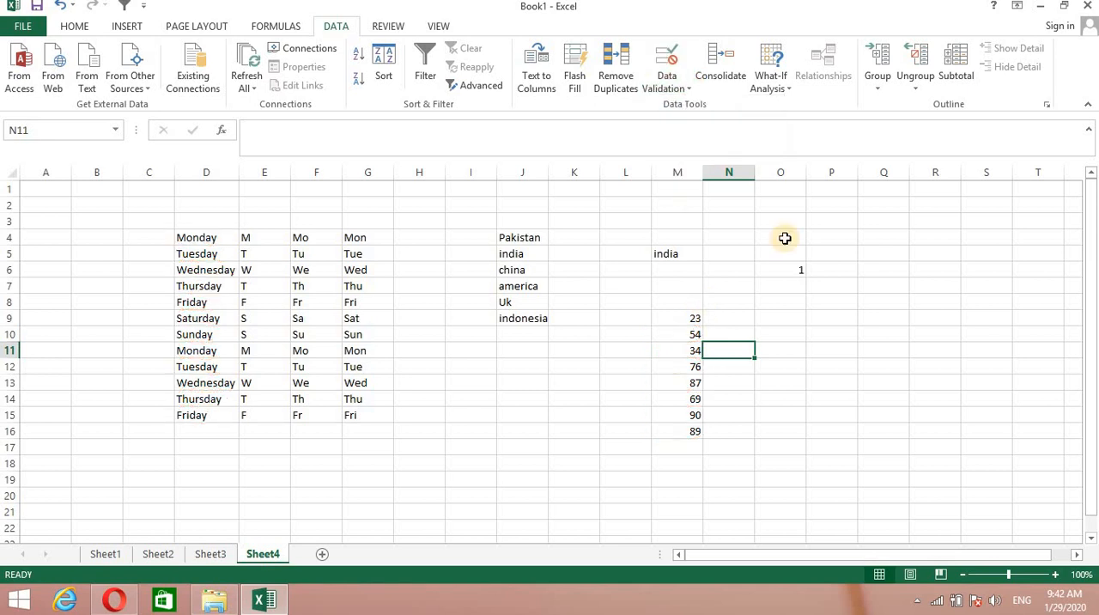
left_click(832, 346)
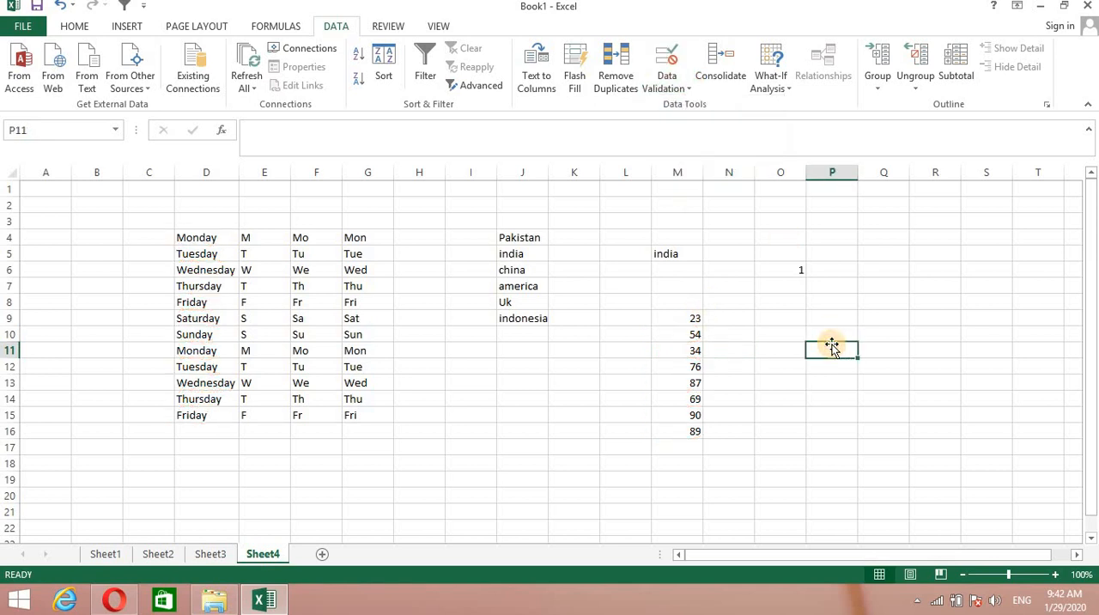